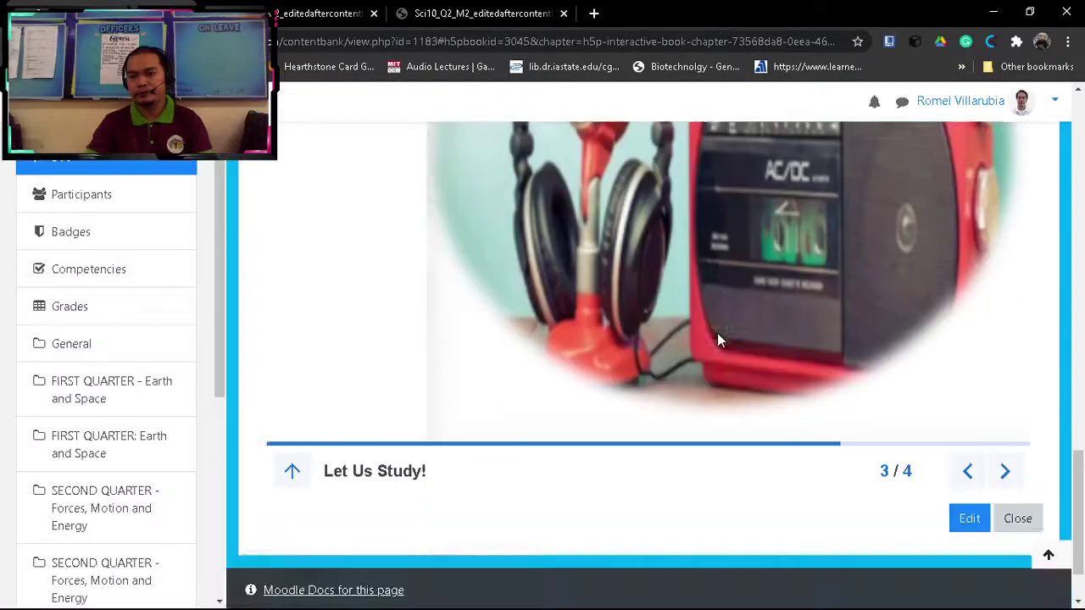
Step: Open the Electromagnetic Waves Applications interactive book for editing
scroll(720, 339, up, 10)
scroll(924, 365, up, 5)
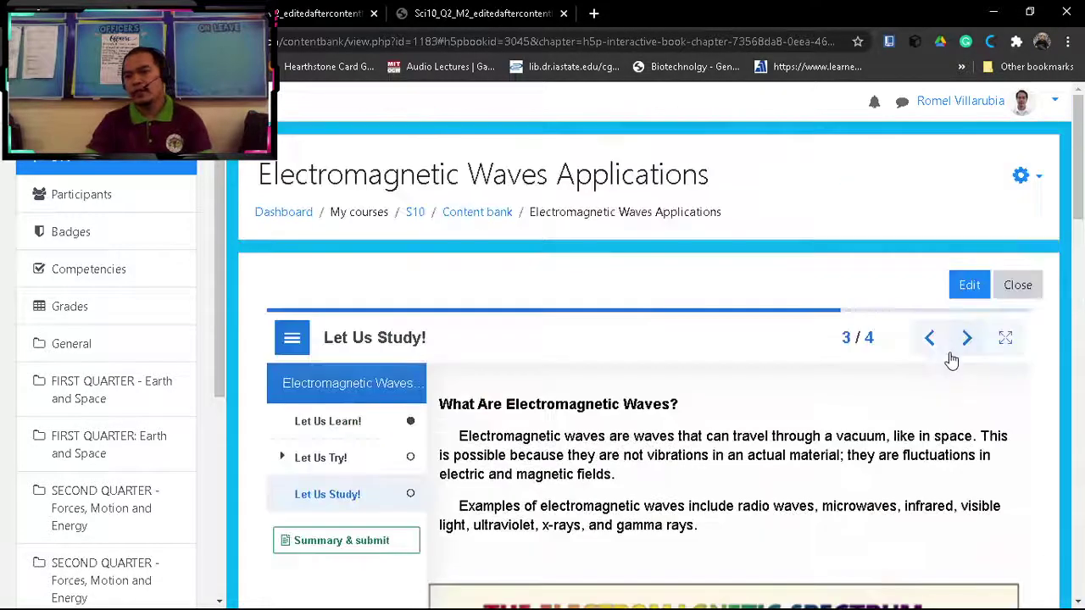
click(968, 285)
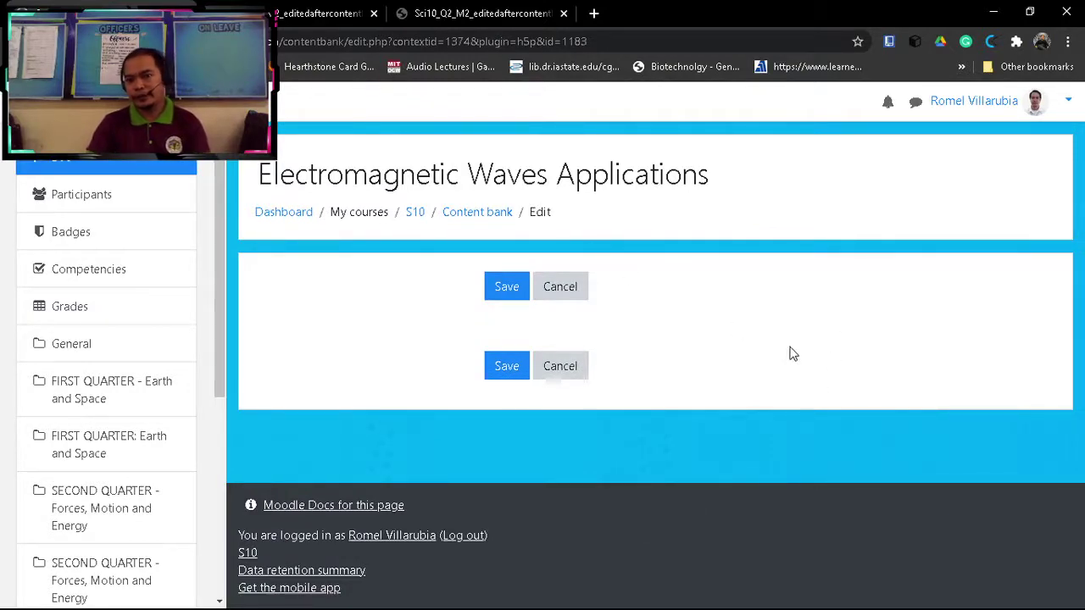
Step: Check the Radio Waves section and its "Want to know more" figure in the module PDF, and return to the book editor
click(297, 17)
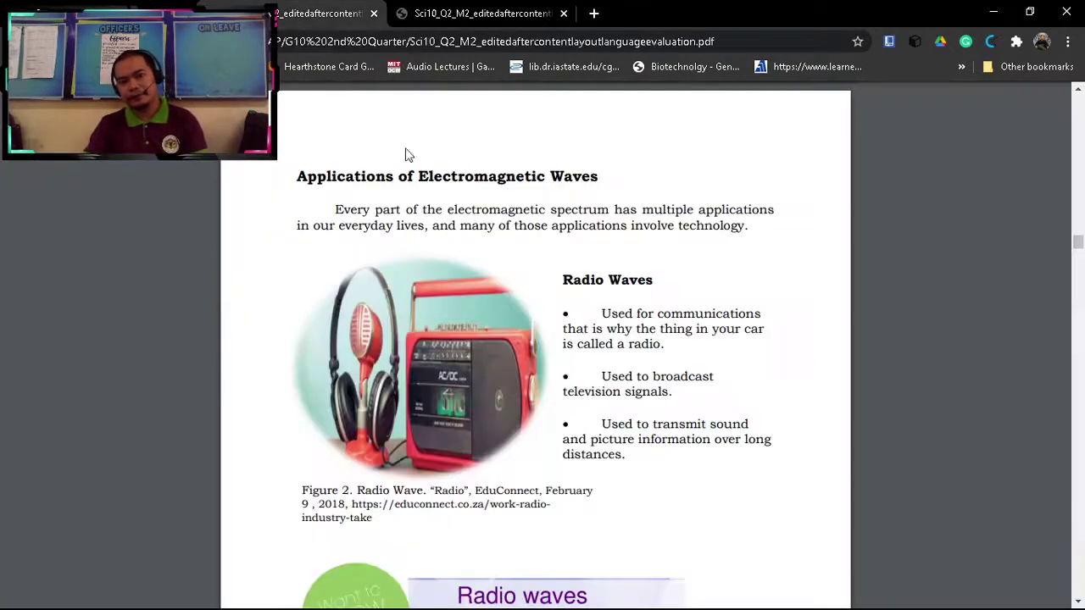
scroll(591, 331, down, 3)
scroll(590, 331, down, 1)
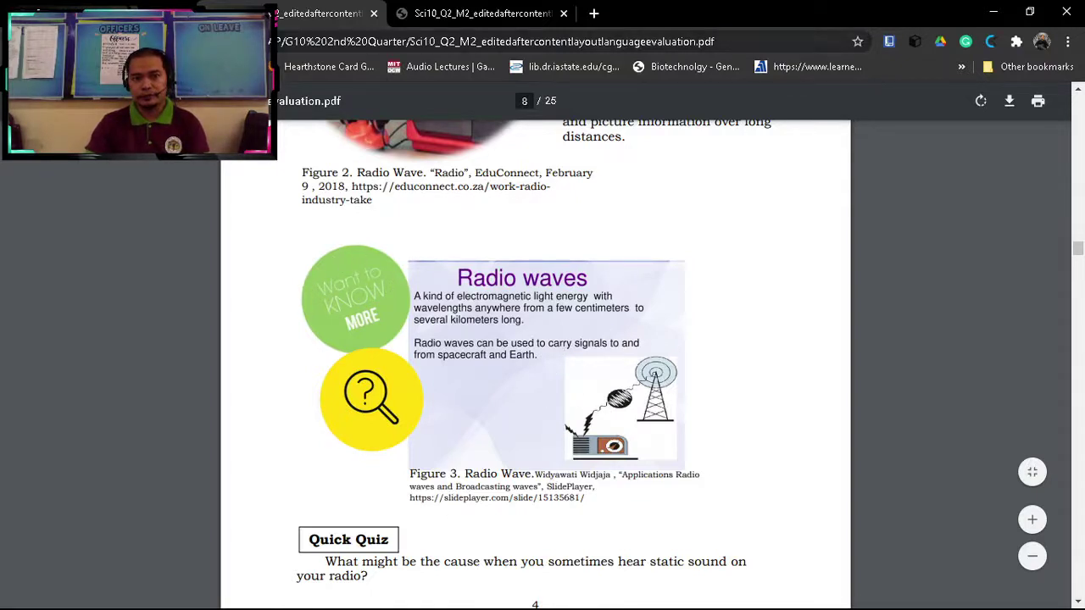
key(ctrl+shift+Tab)
Step: Open the "Let Us Study!" page in the editor and collapse all five of its existing content blocks
scroll(740, 330, down, 5)
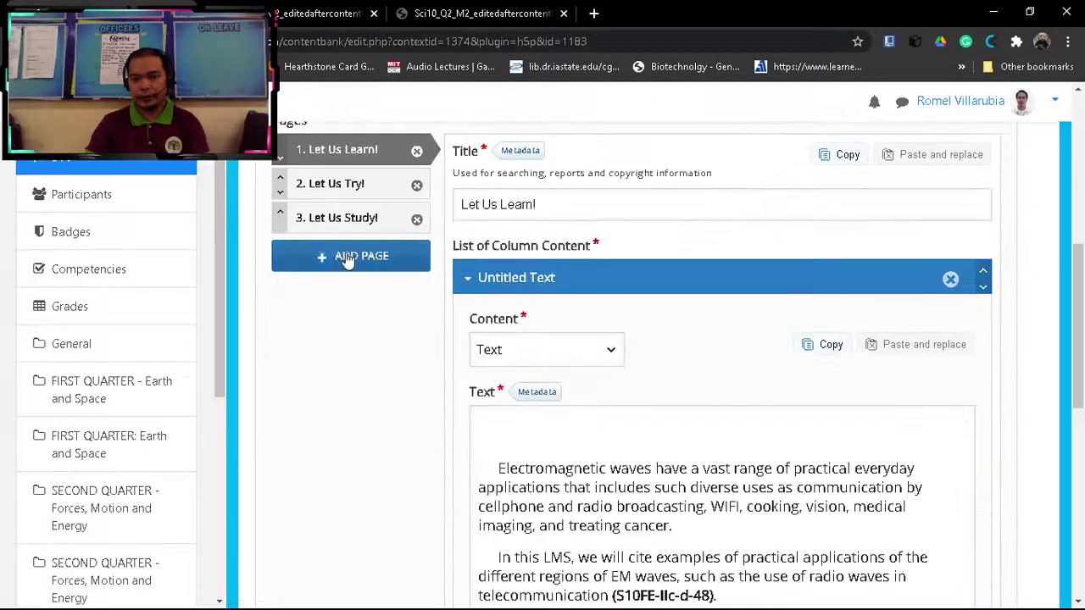
click(335, 217)
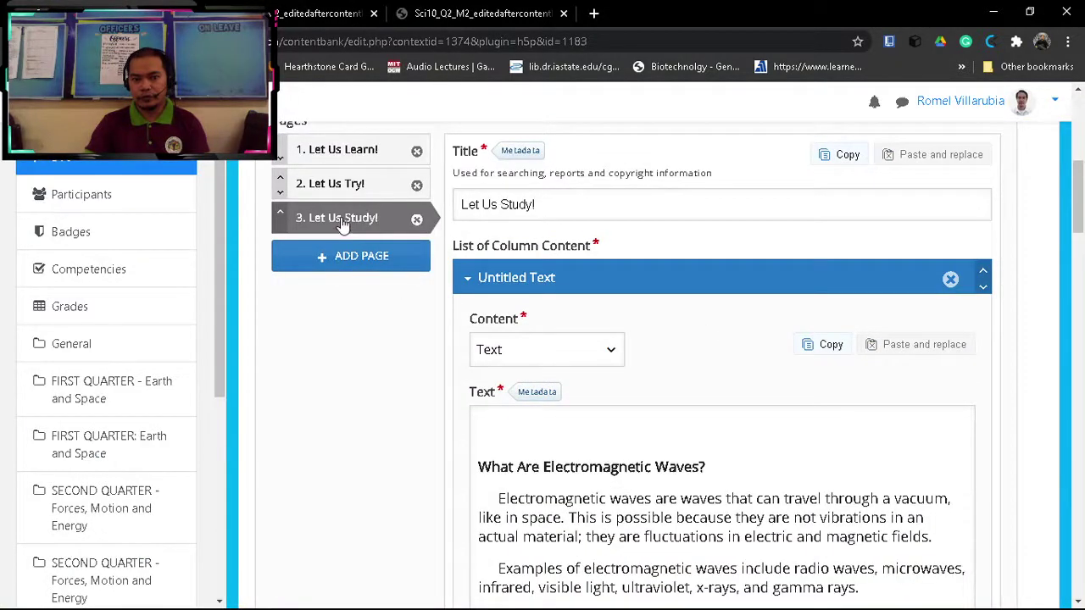
scroll(774, 334, down, 5)
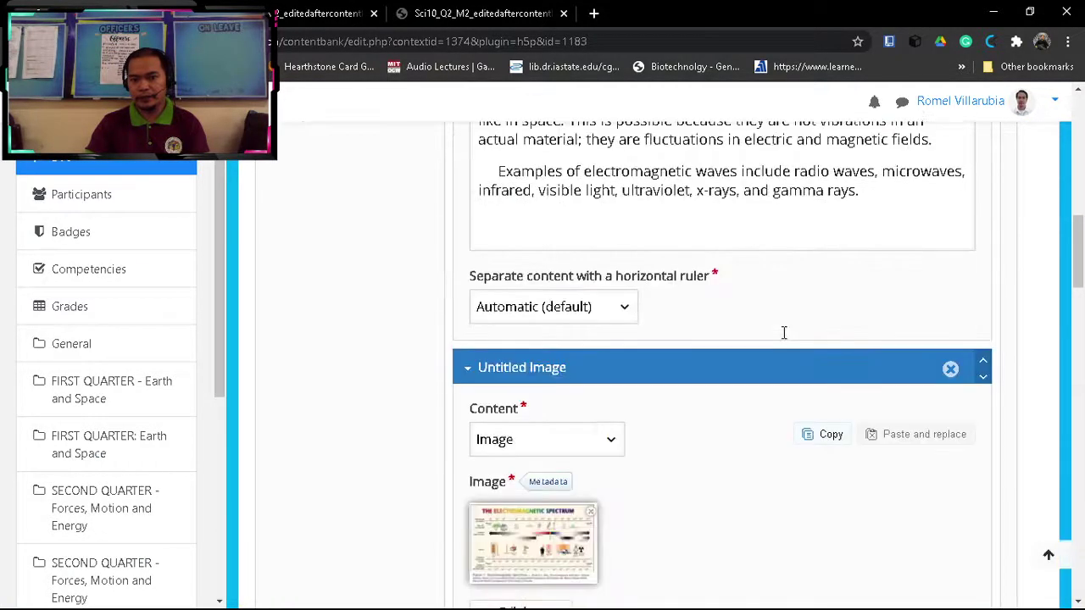
scroll(661, 306, up, 4)
click(467, 198)
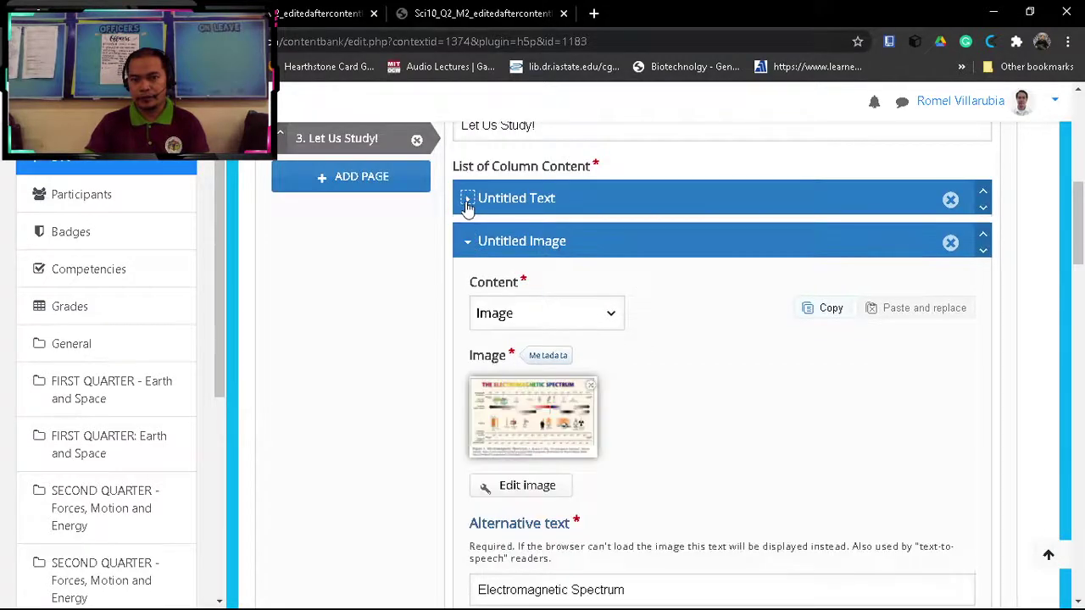
click(468, 243)
click(469, 285)
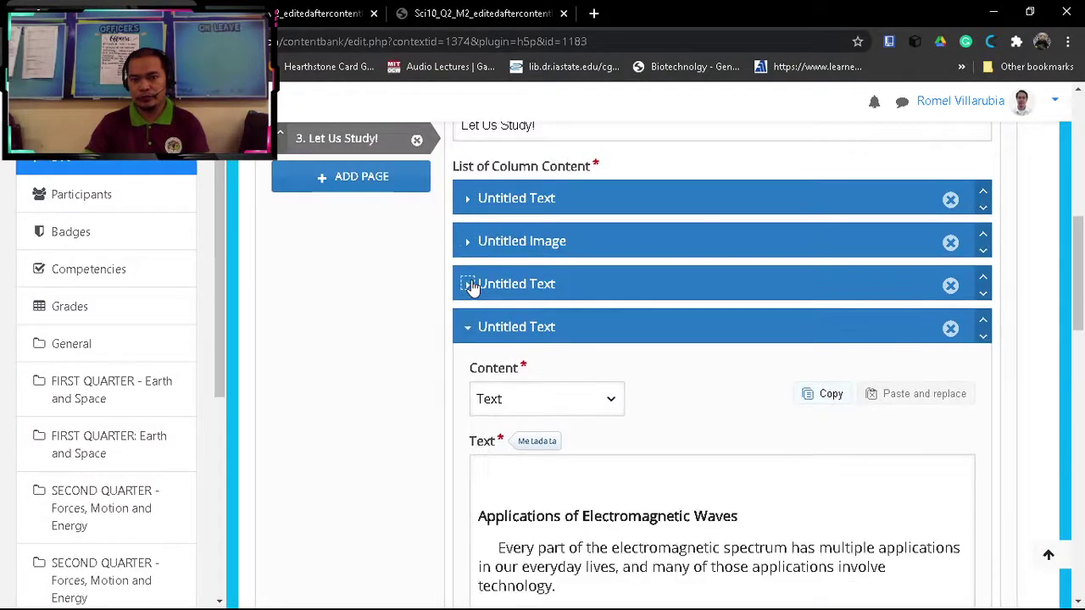
click(468, 329)
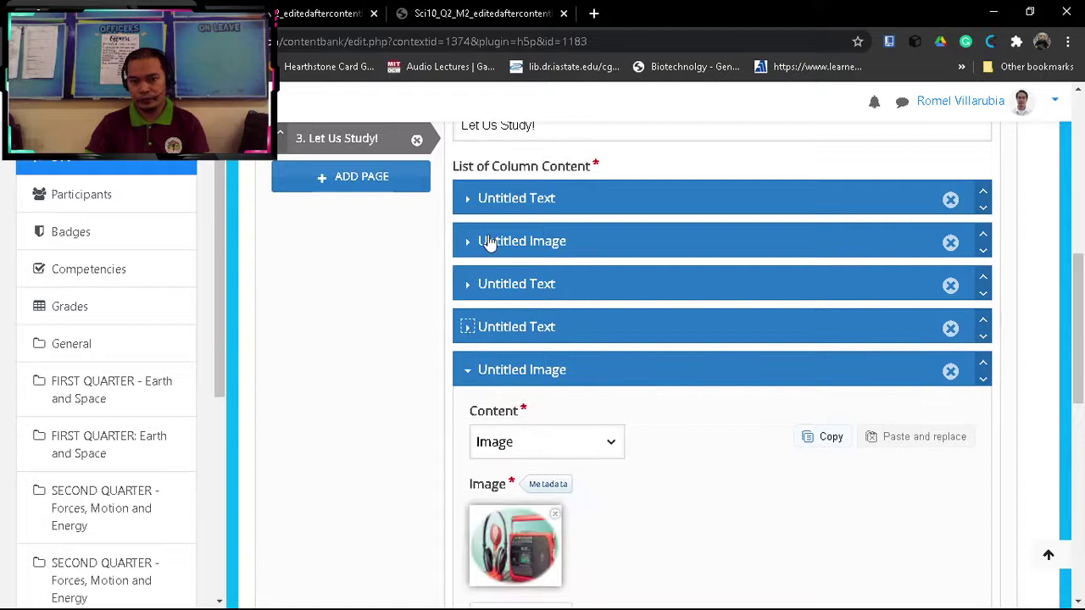
click(468, 370)
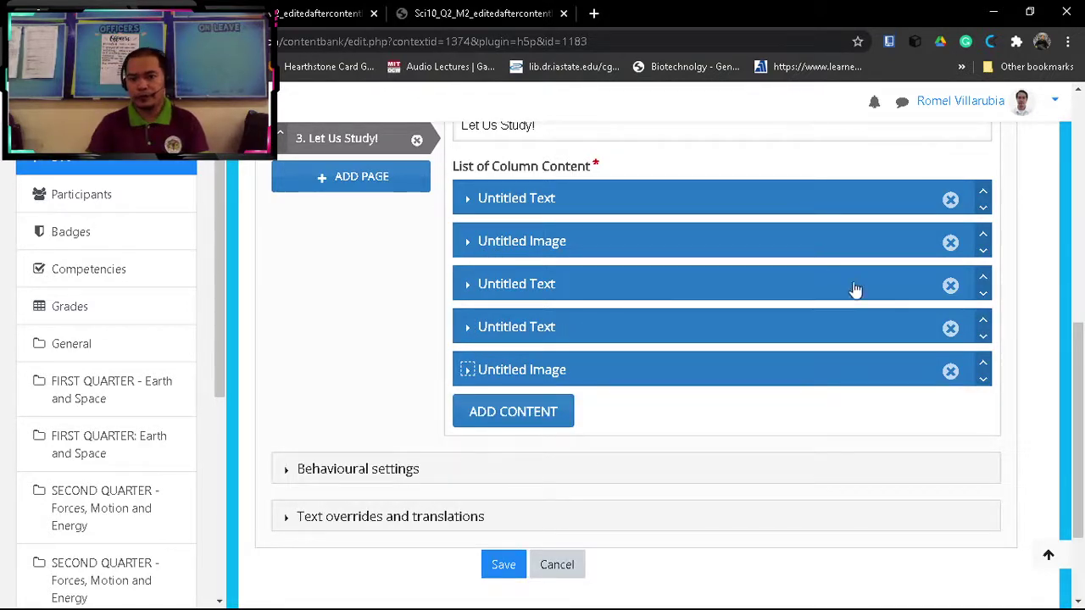
Step: Add a content block at the end of the "Let Us Study!" page and set its content type to Image
click(485, 417)
scroll(548, 446, down, 1)
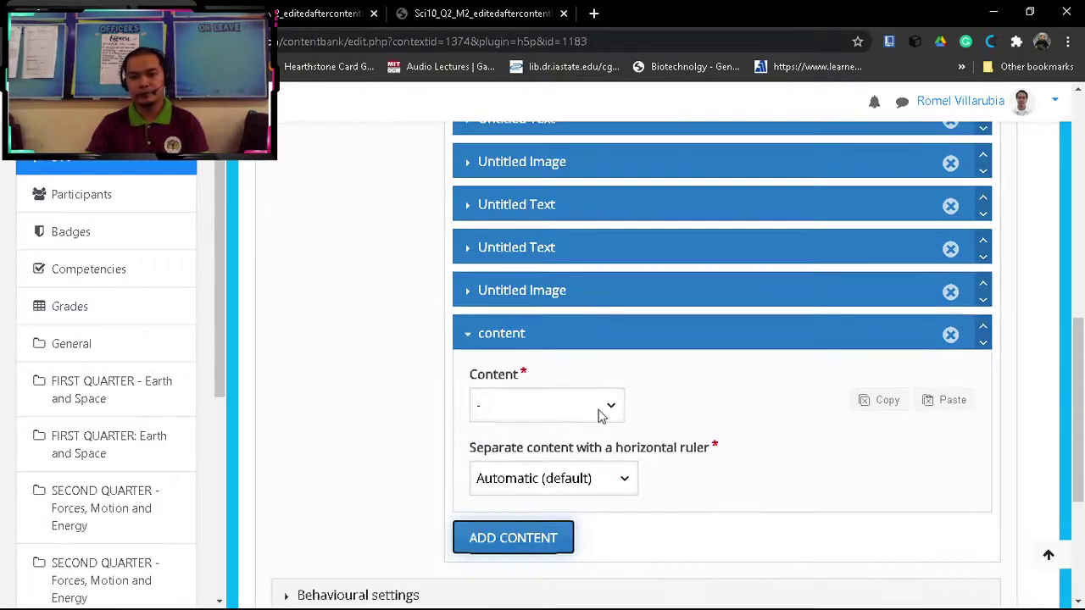
click(607, 411)
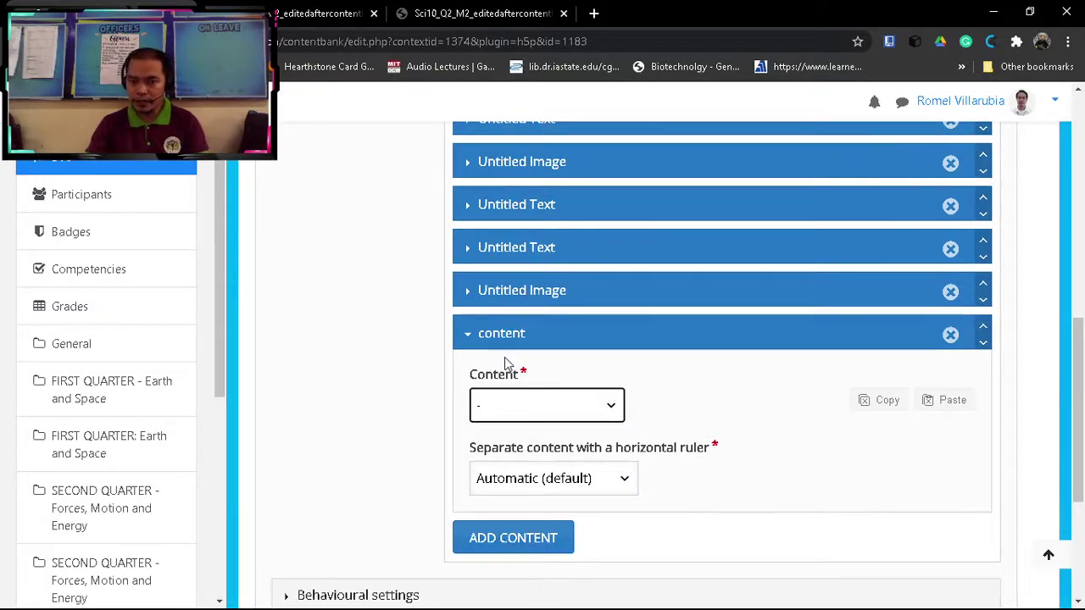
key(i)
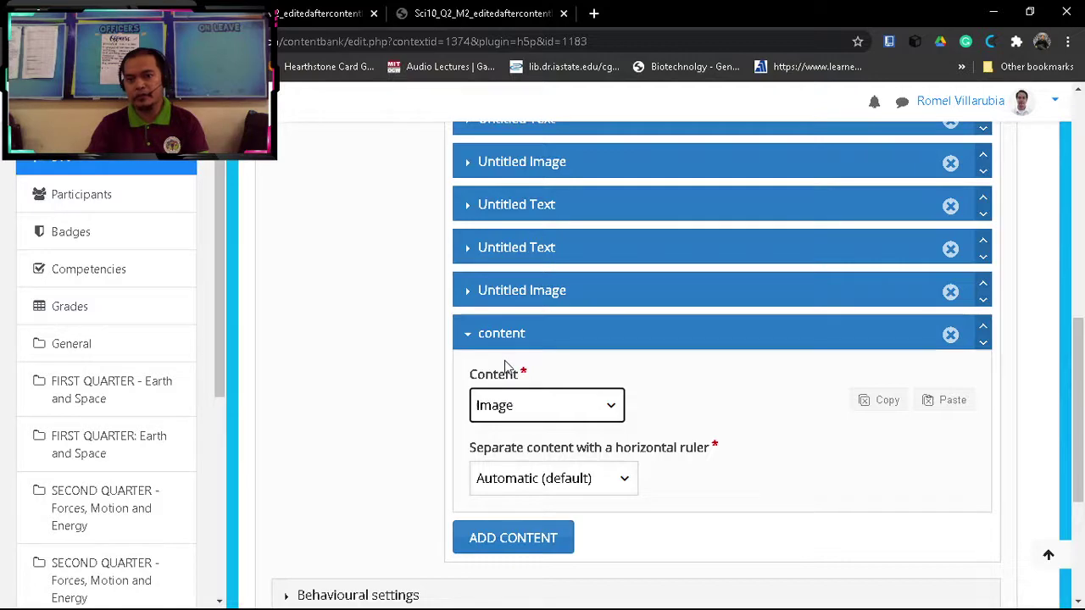
scroll(688, 445, down, 1)
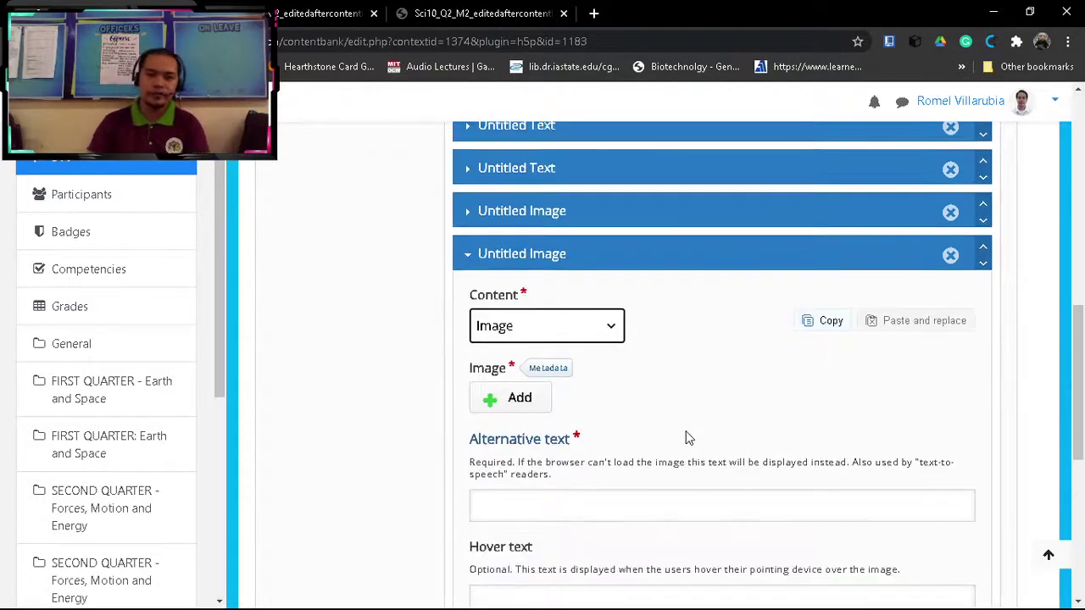
Step: Upload the "Radio waves" figure picture into the new image block
scroll(686, 441, up, 1)
click(520, 480)
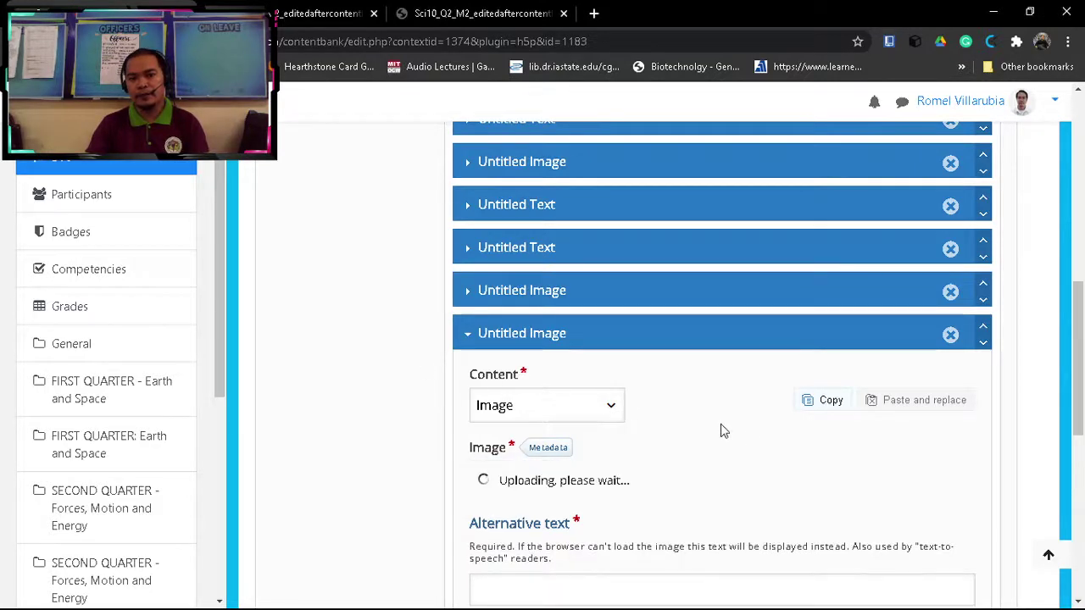
scroll(746, 428, down, 2)
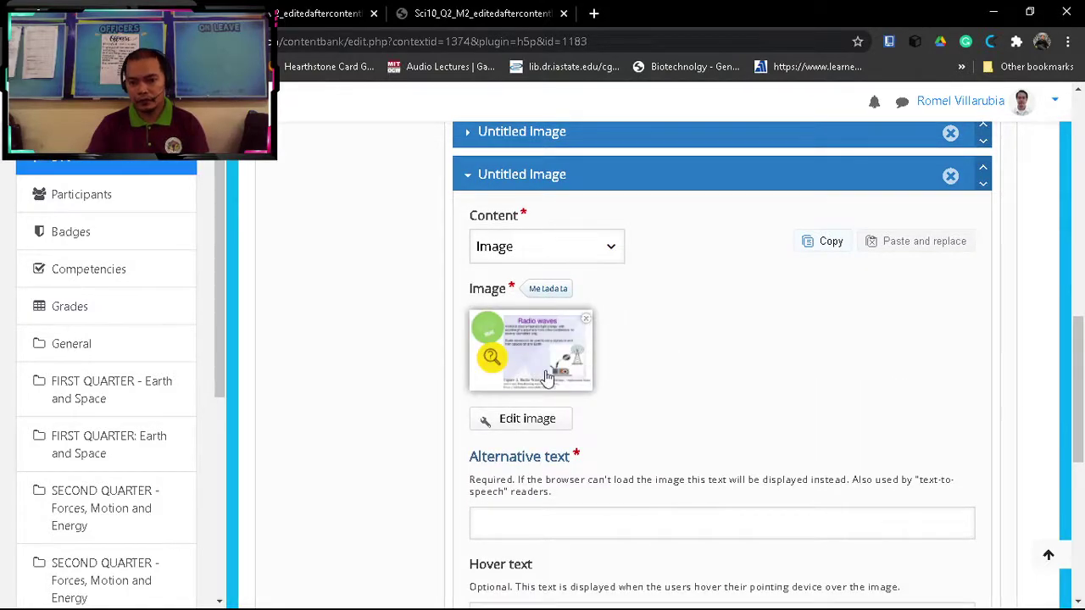
Step: Enter "Radio Waves" as the alternative text of the newly uploaded image
scroll(829, 306, down, 1)
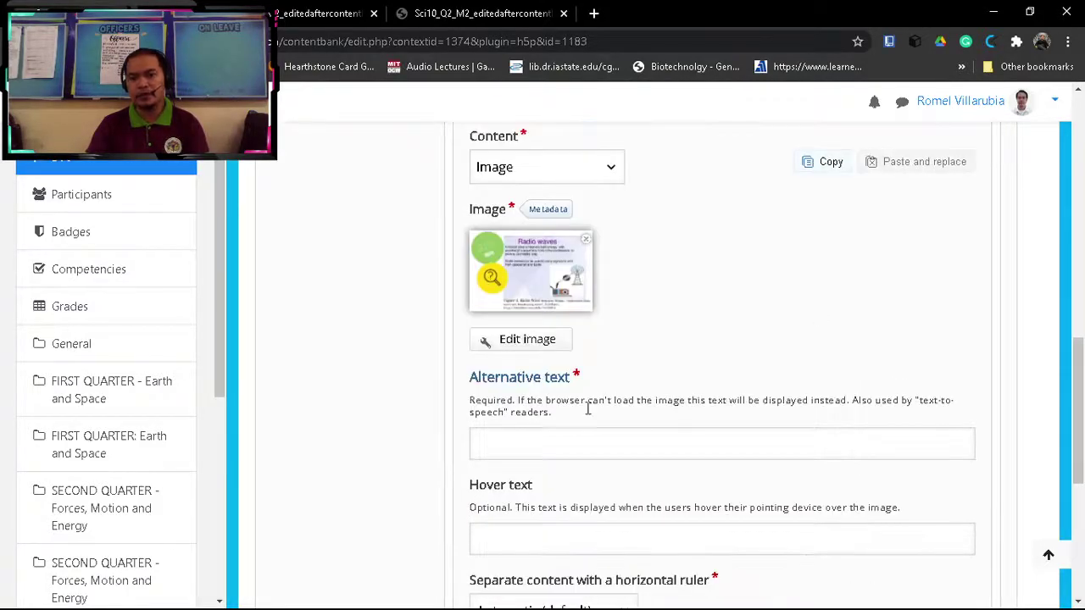
click(536, 449)
text(Radi)
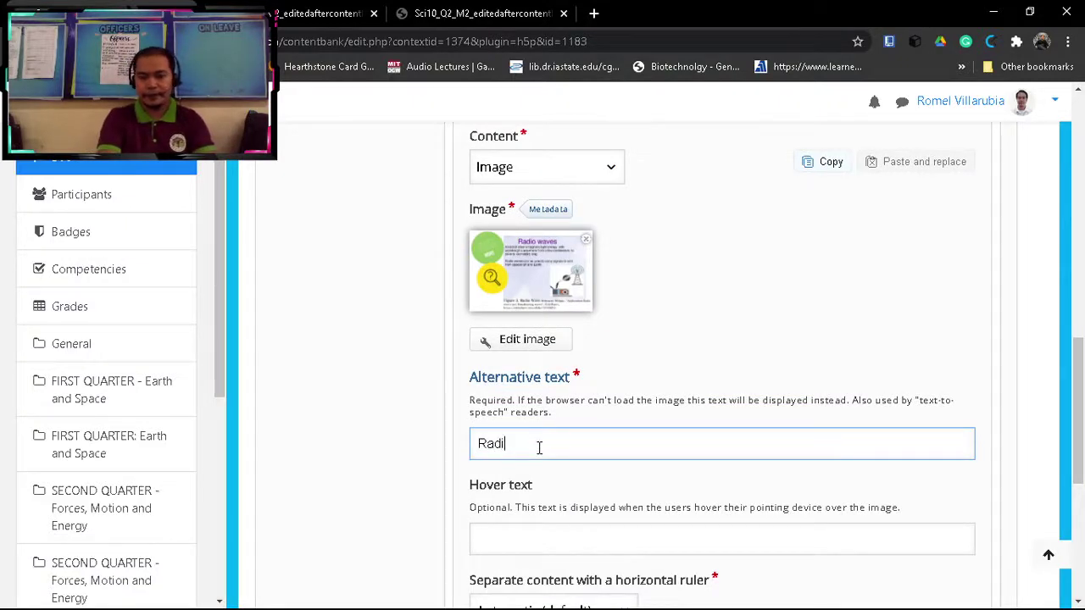
text(a)
key(BackSpace)
text(o)
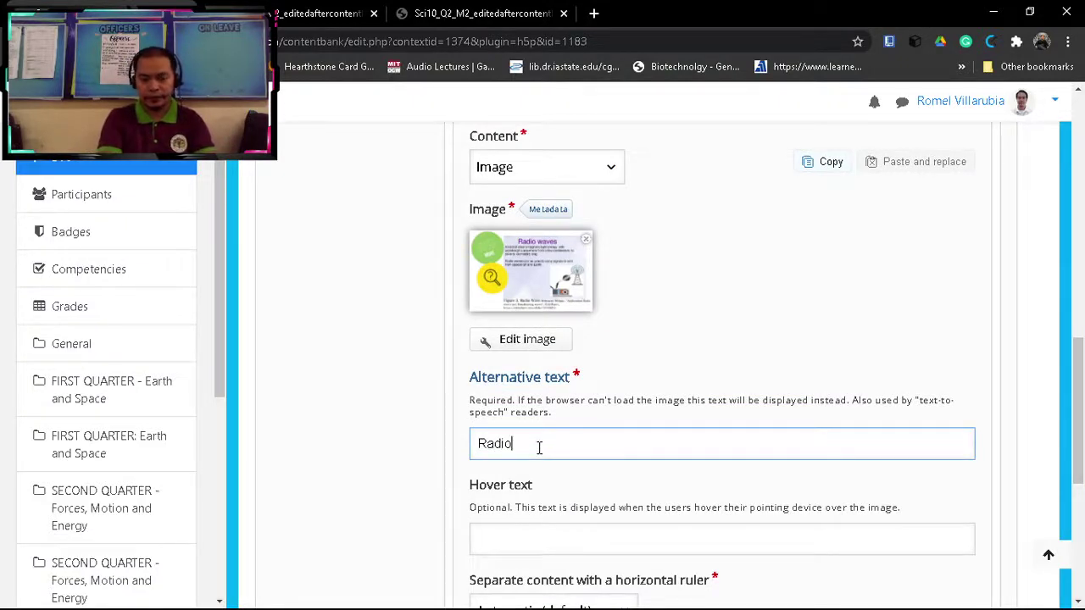
text( A)
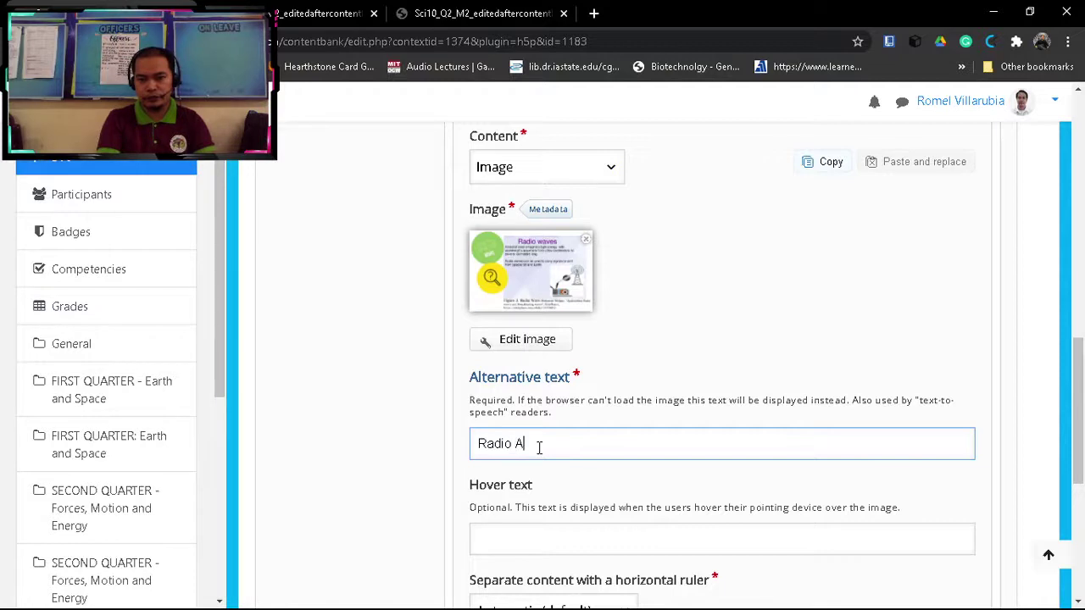
key(BackSpace)
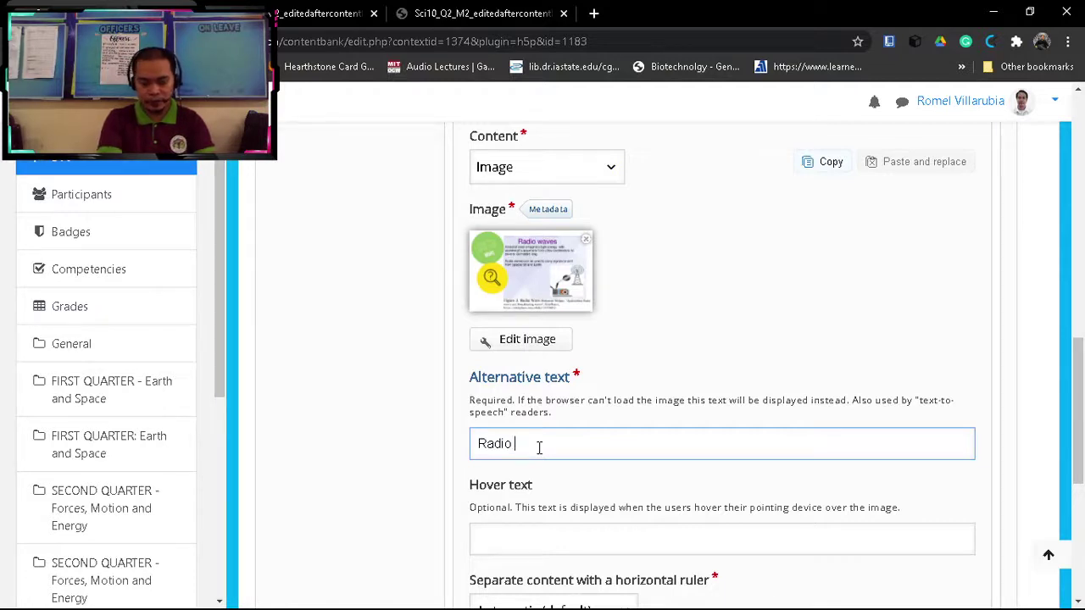
text(Waves)
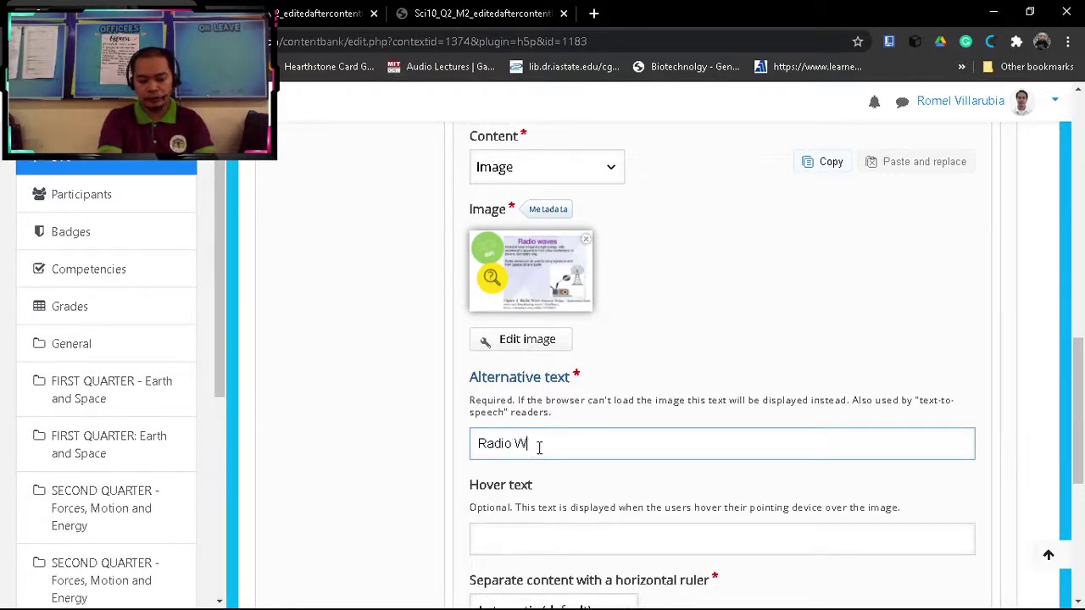
Step: Enter "Radio Waves" as the hover text of the newly uploaded image
click(505, 539)
drag(559, 444, 432, 443)
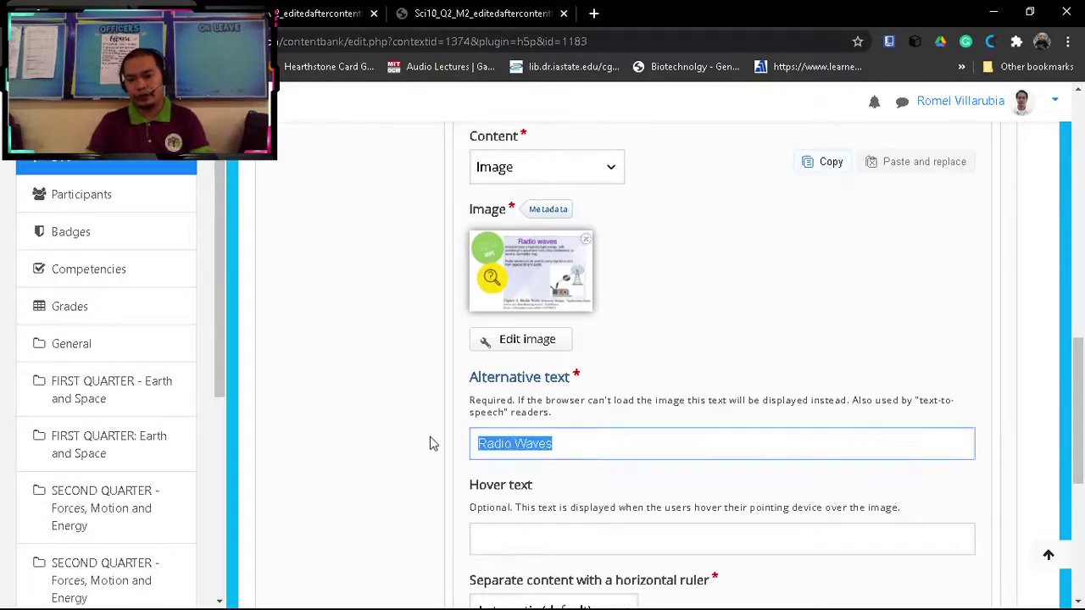
click(486, 534)
scroll(625, 458, down, 1)
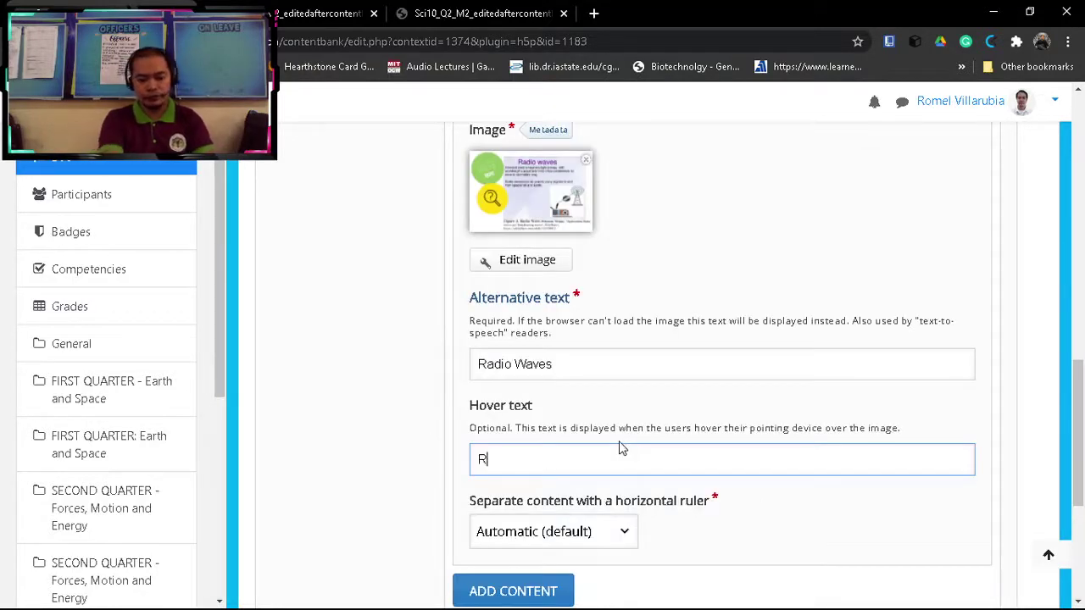
text(Radio )
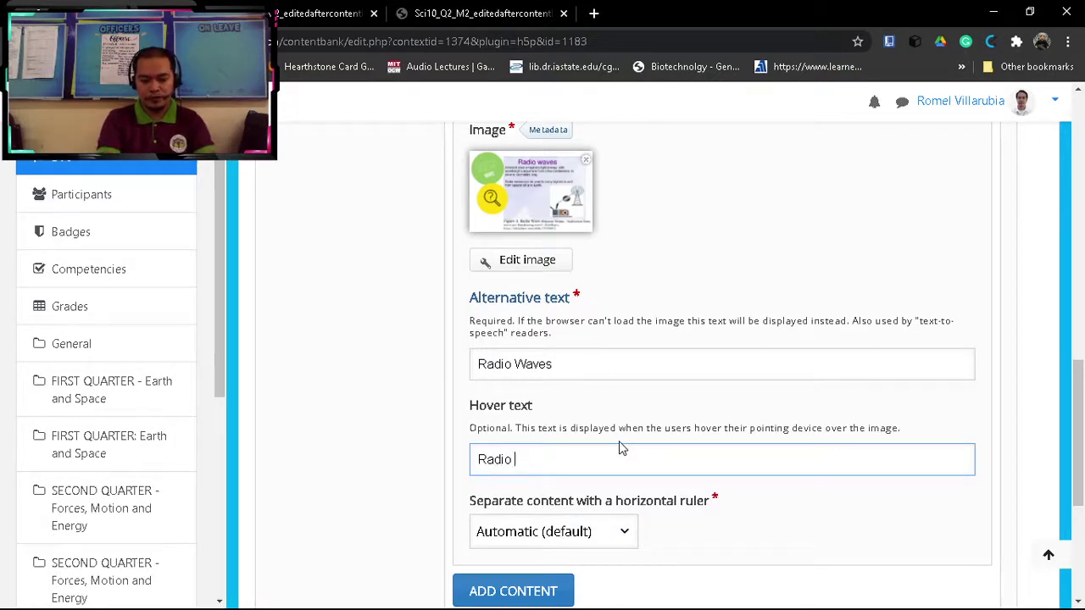
text(Waves)
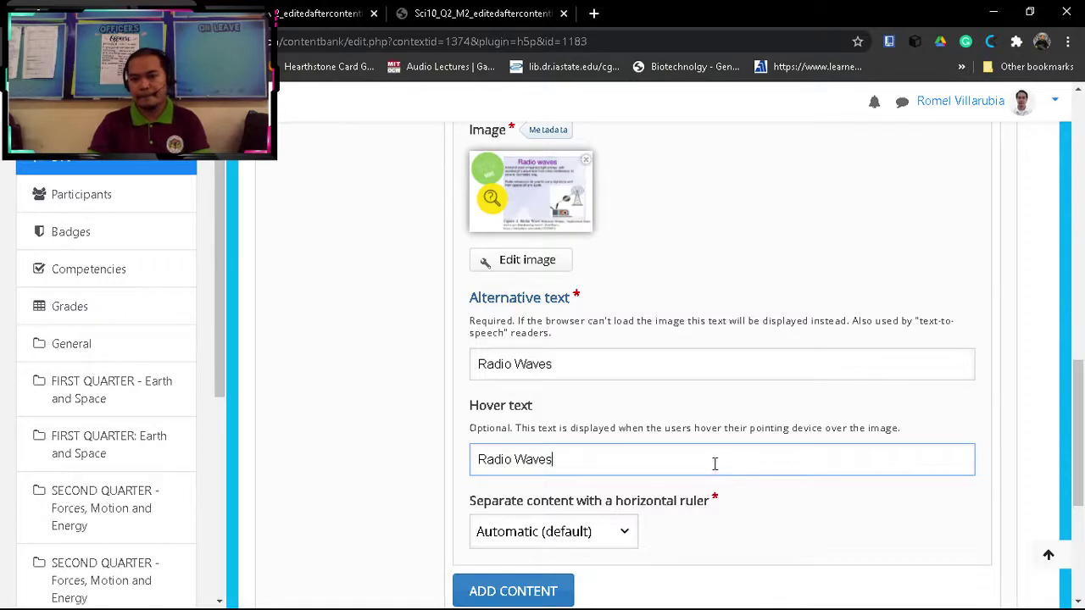
triple_click(573, 456)
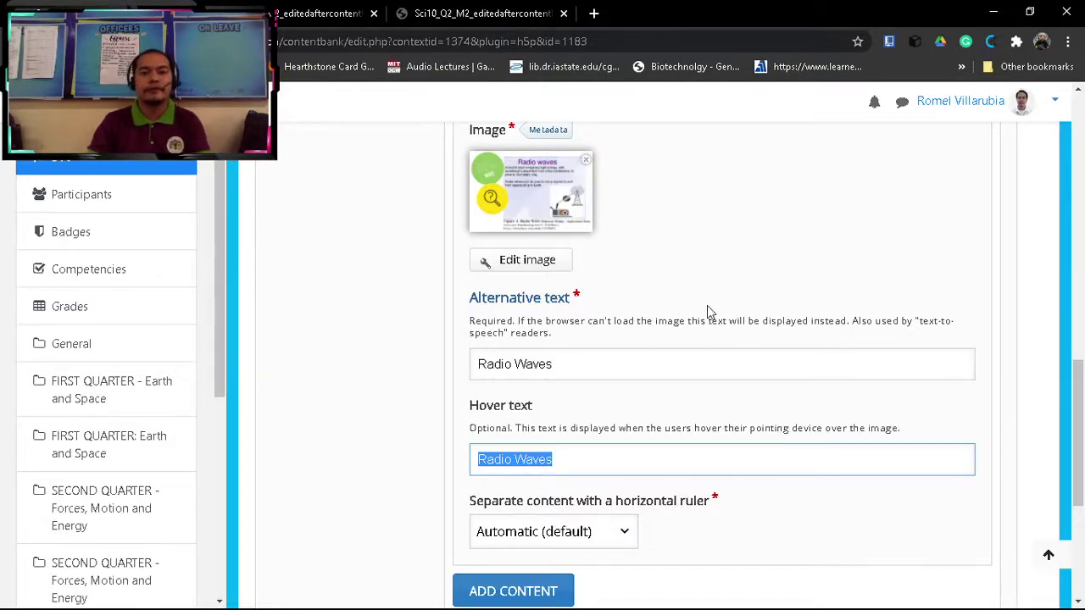
scroll(707, 305, down, 1)
click(581, 382)
triple_click(613, 388)
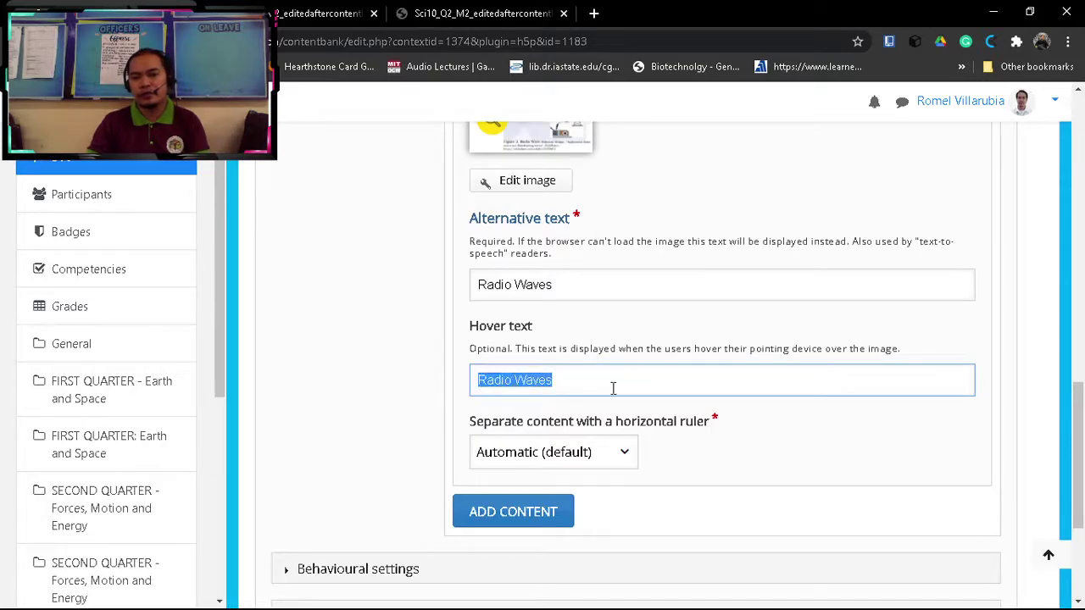
key(Tab)
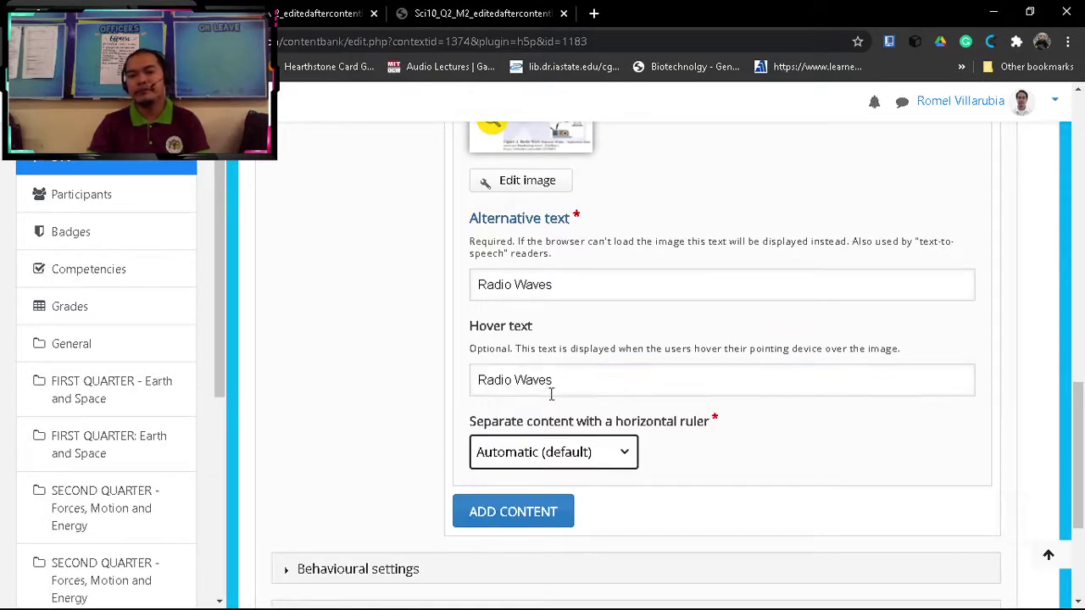
scroll(610, 337, up, 3)
scroll(641, 347, down, 3)
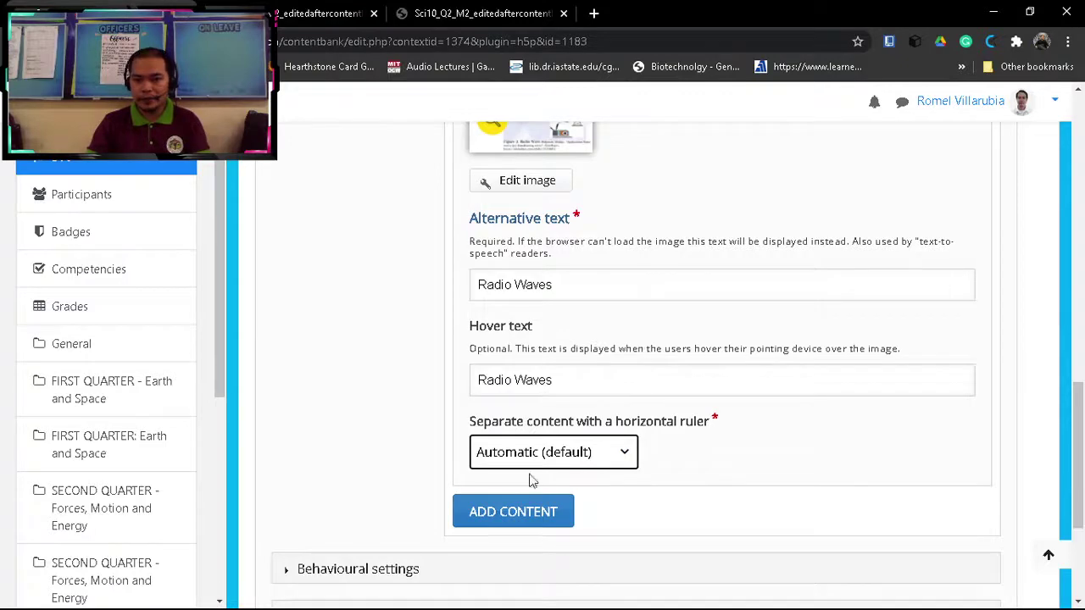
scroll(574, 450, up, 2)
Step: Save the interactive book and open its "Let Us Study!" page for reading
scroll(614, 394, down, 5)
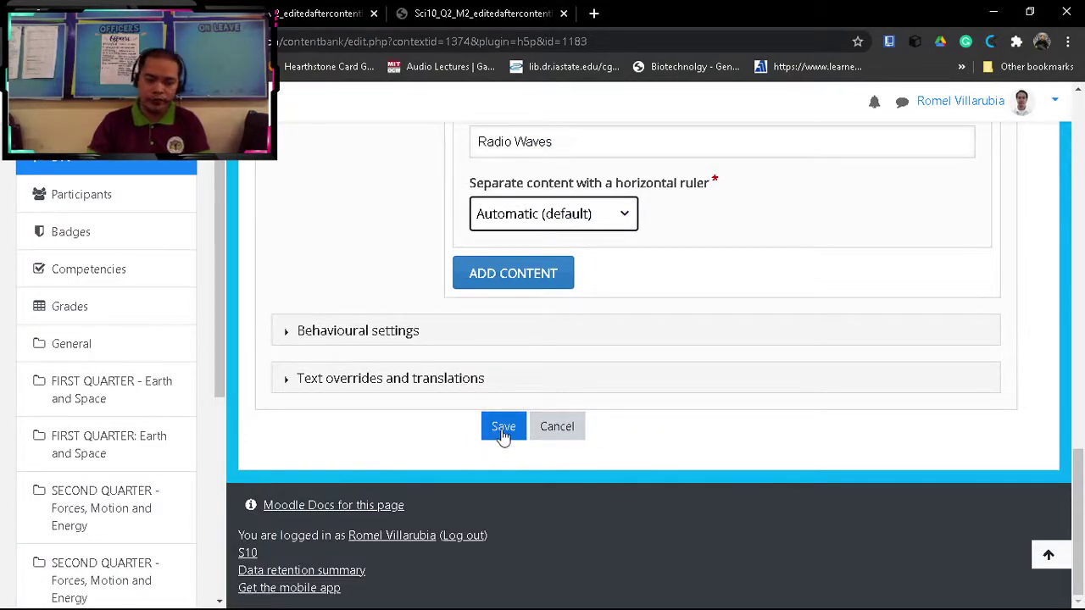
click(503, 434)
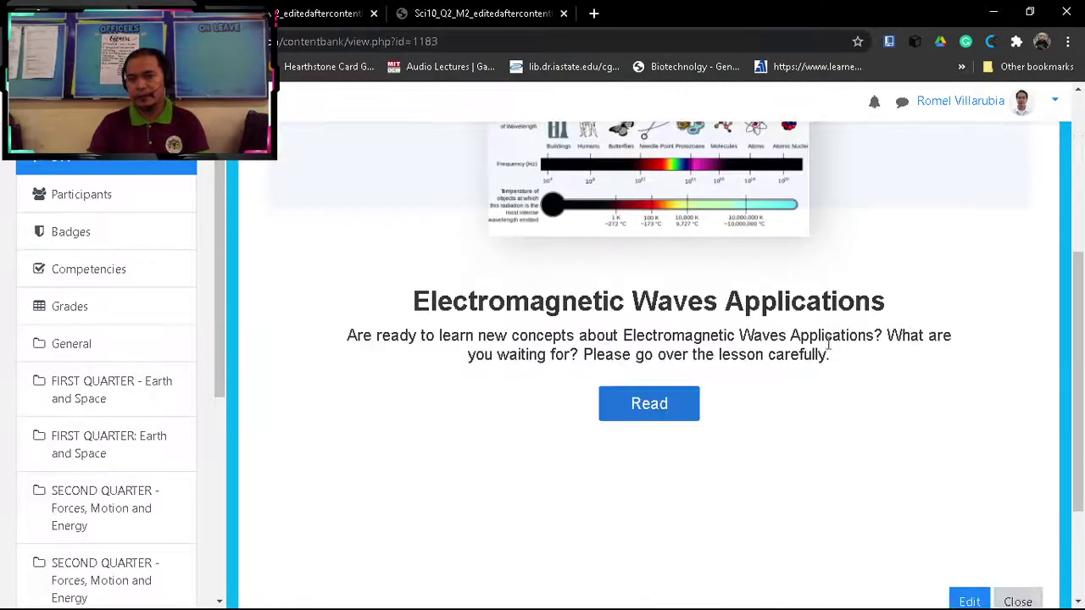
click(676, 409)
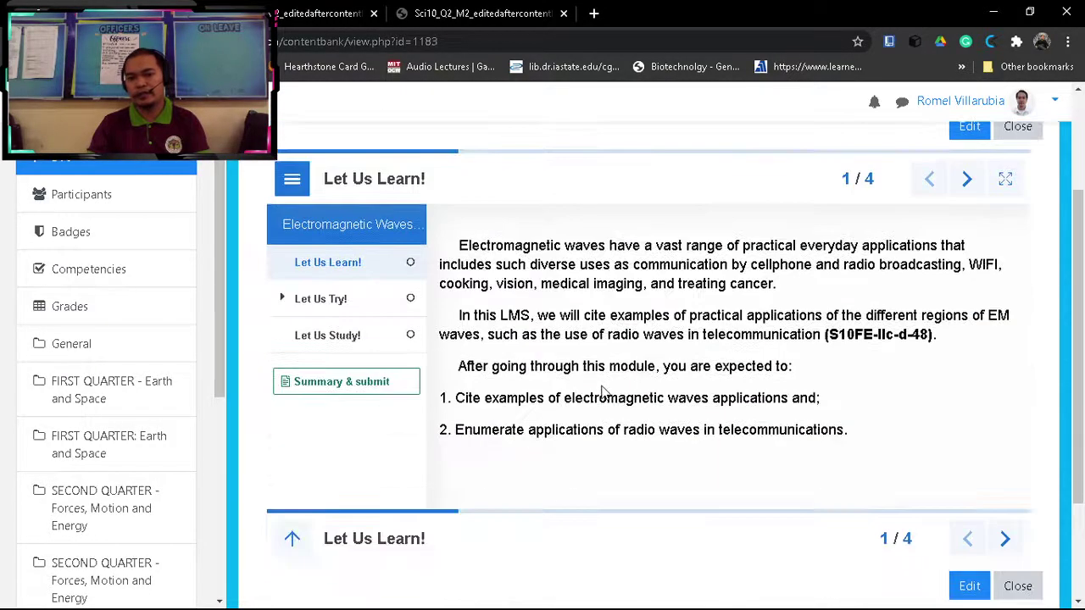
click(329, 341)
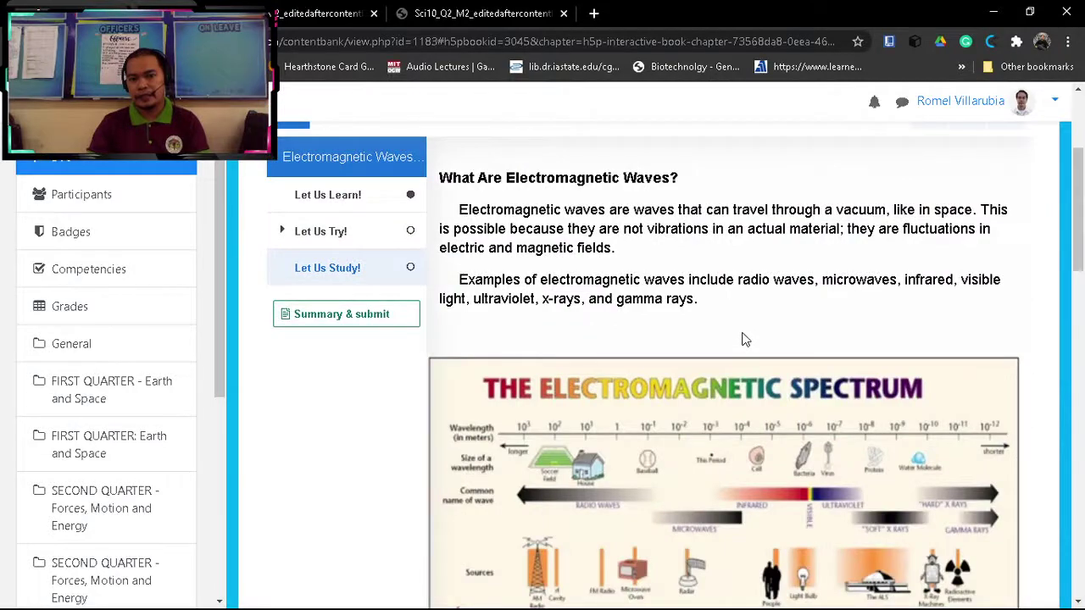
Step: Review the "Let Us Study!" page down to the radio waves figure and compare it with the module PDF
scroll(746, 331, down, 10)
scroll(746, 326, down, 3)
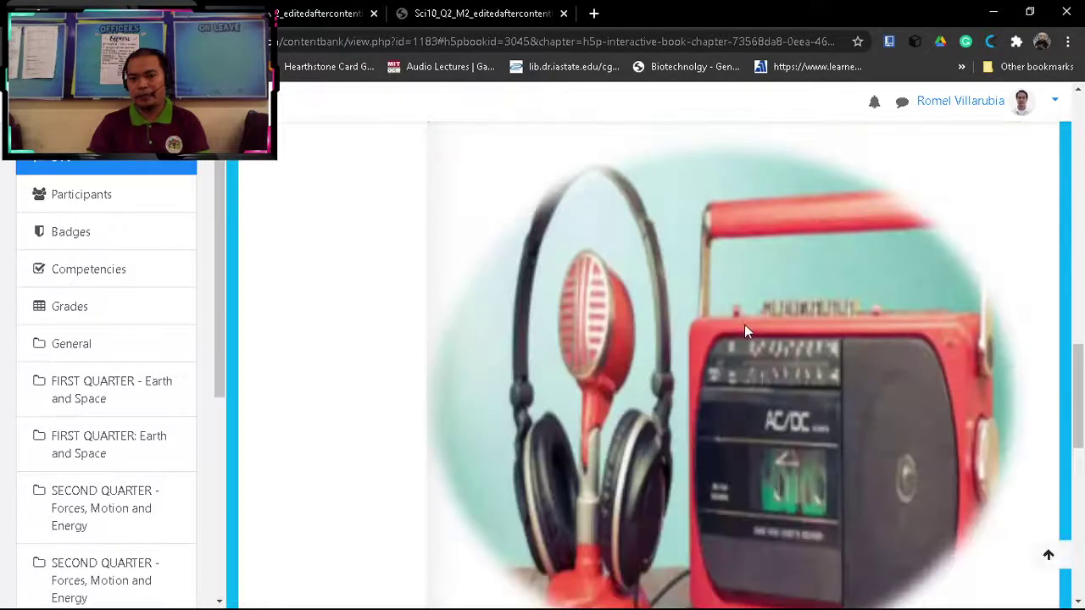
scroll(744, 320, down, 2)
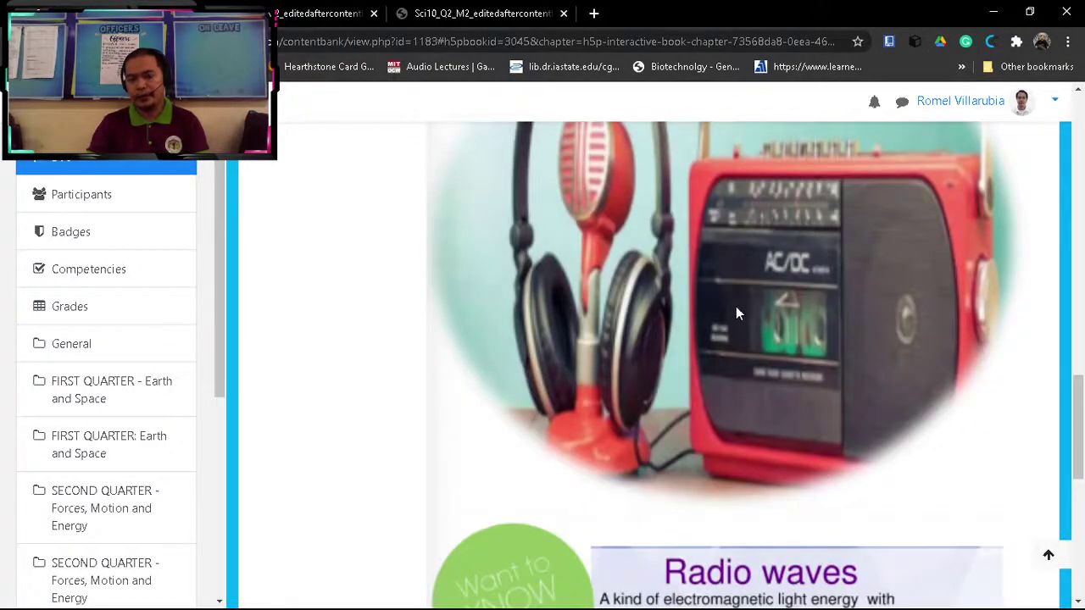
scroll(737, 310, down, 2)
scroll(737, 303, down, 3)
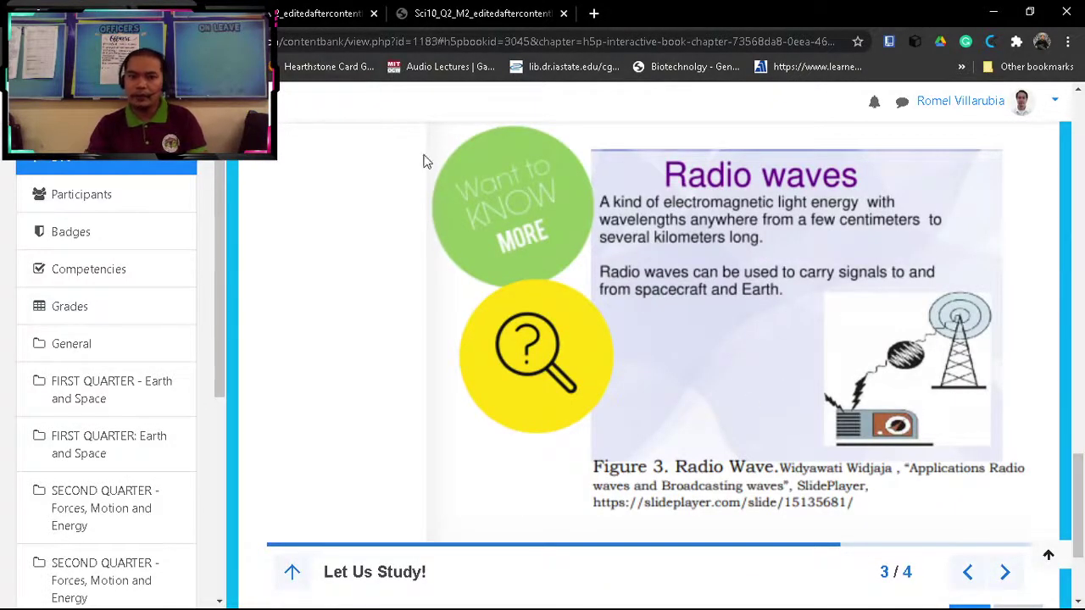
click(299, 14)
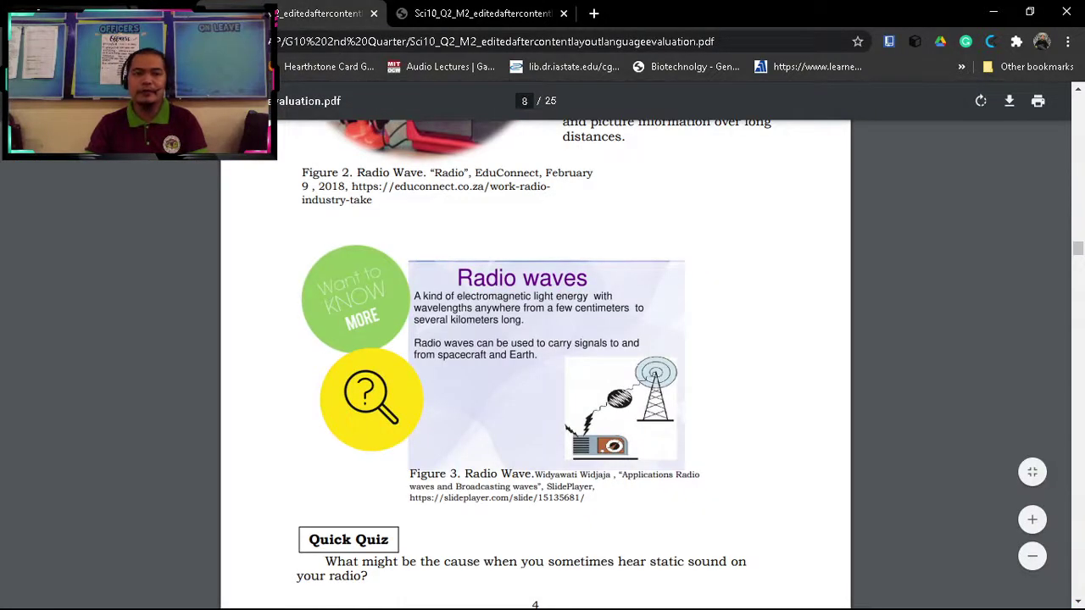
key(ctrl+shift+Tab)
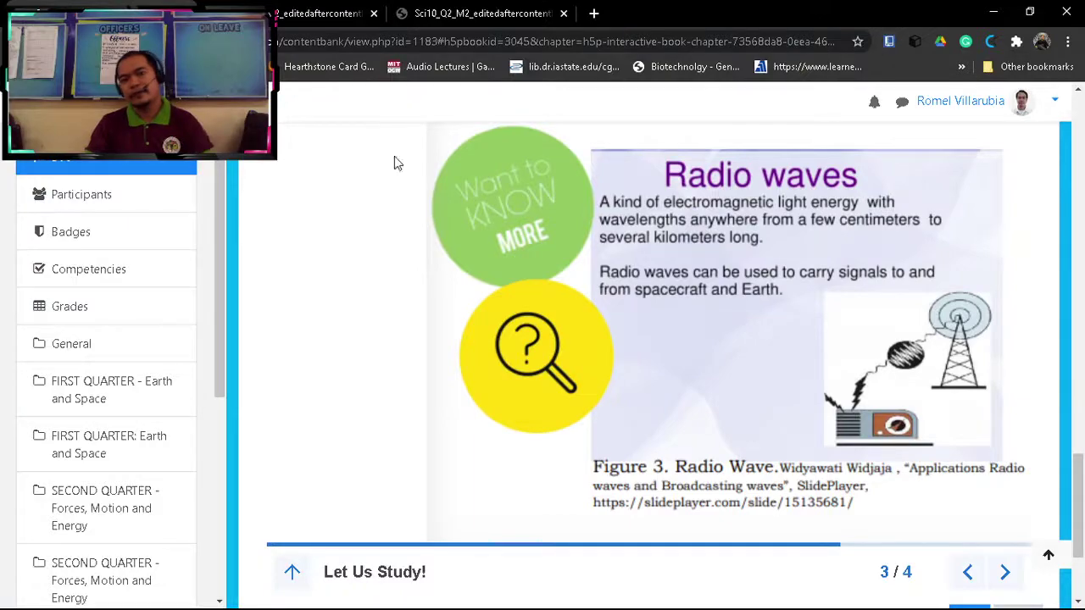
scroll(718, 342, up, 10)
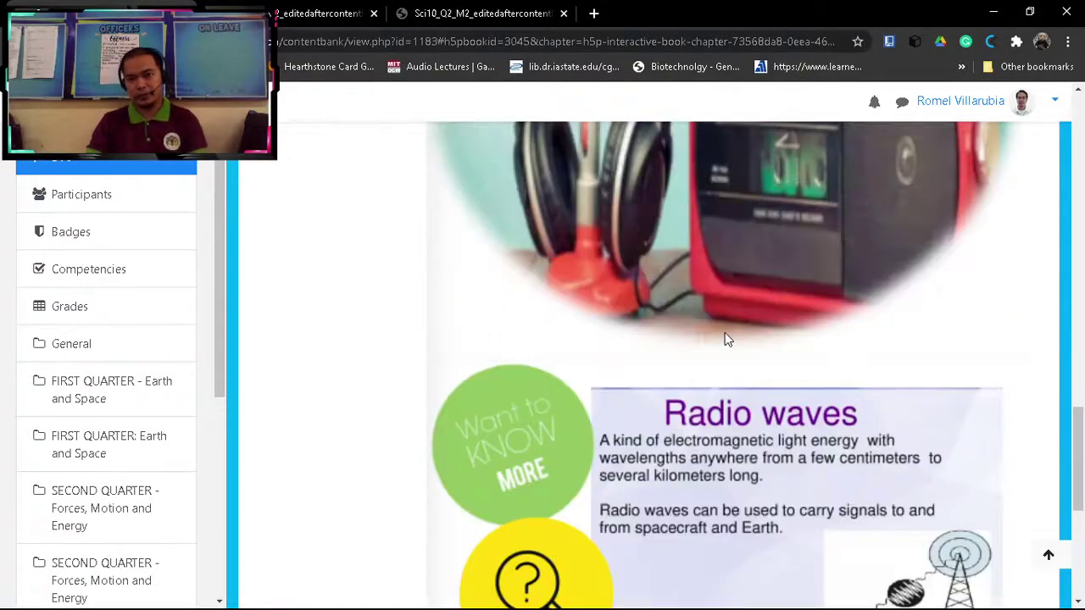
scroll(727, 330, up, 8)
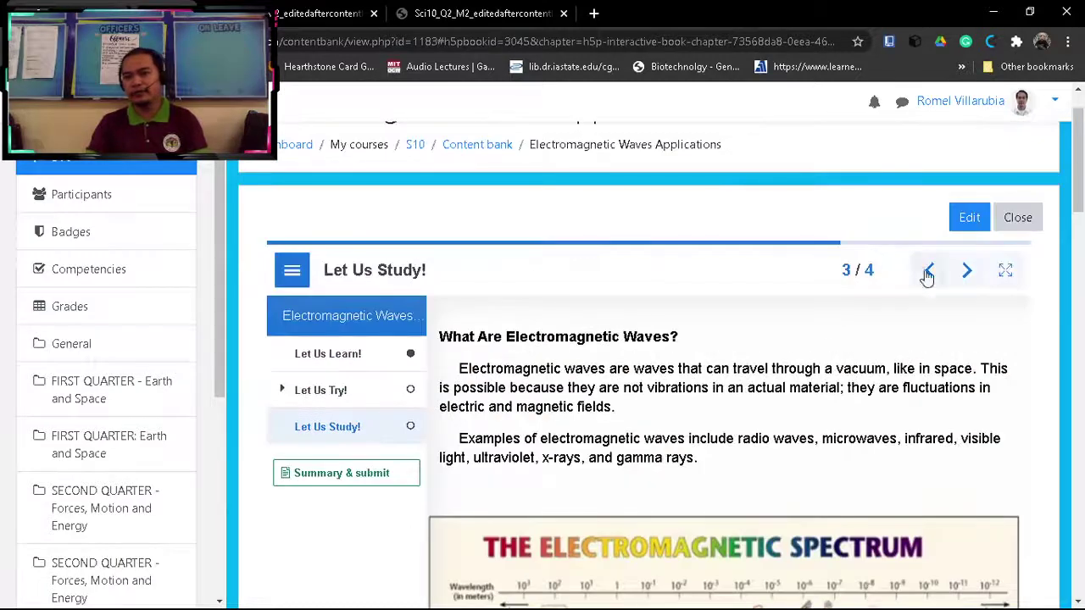
Step: Reopen the interactive book for editing and bring up its "Let Us Study!" page
click(969, 218)
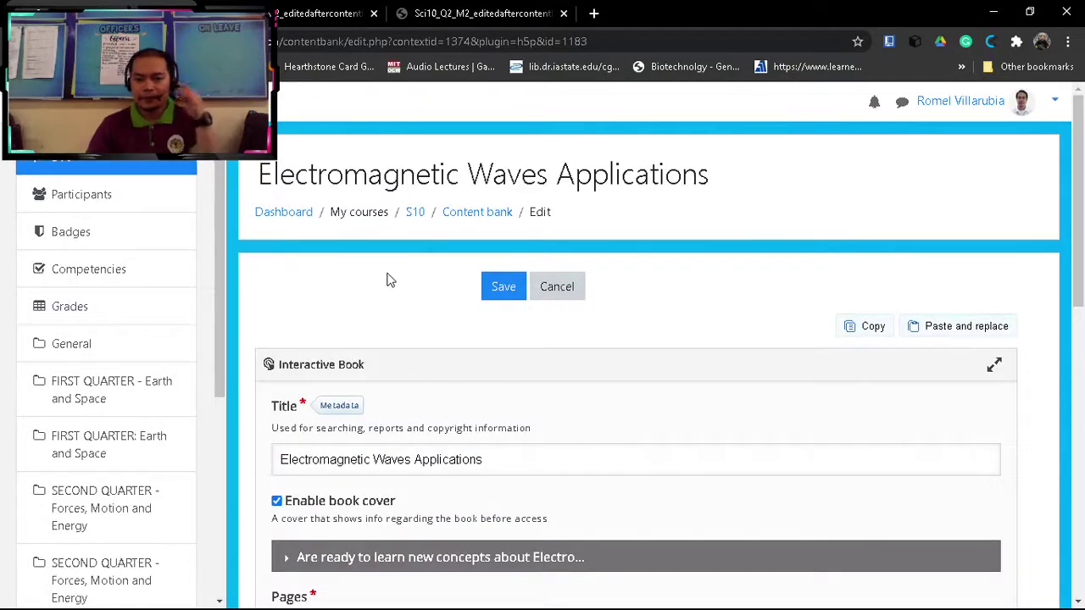
scroll(636, 374, down, 3)
scroll(640, 374, down, 2)
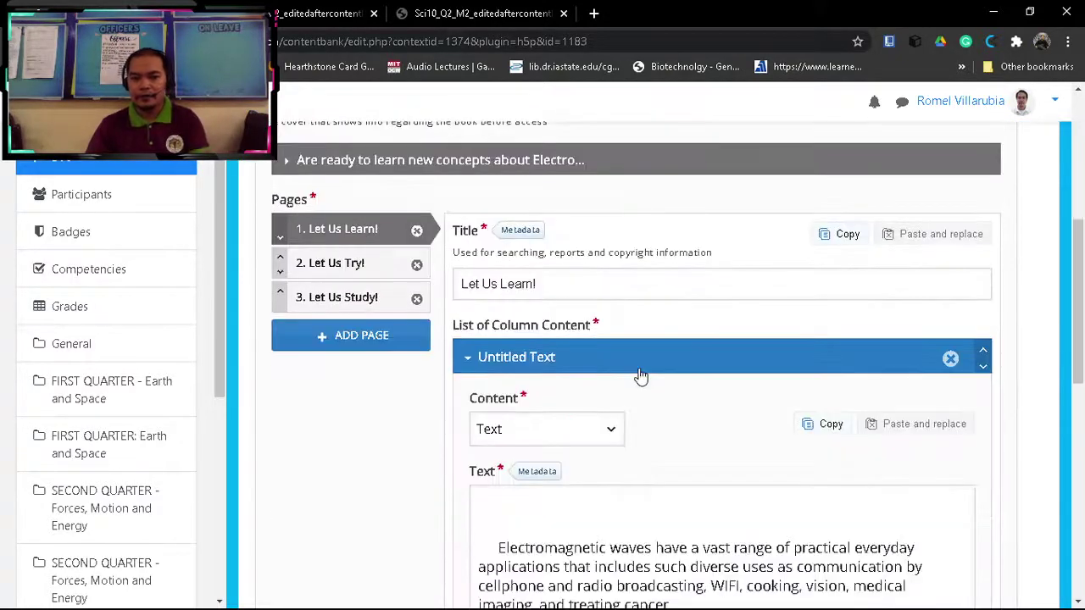
scroll(364, 393, down, 2)
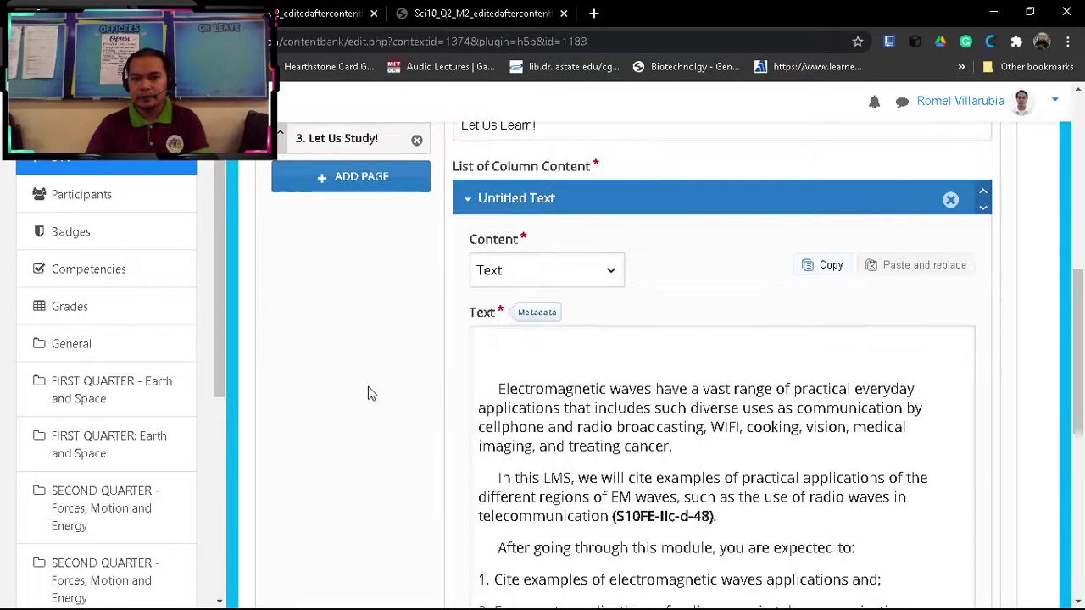
click(467, 199)
scroll(491, 239, up, 2)
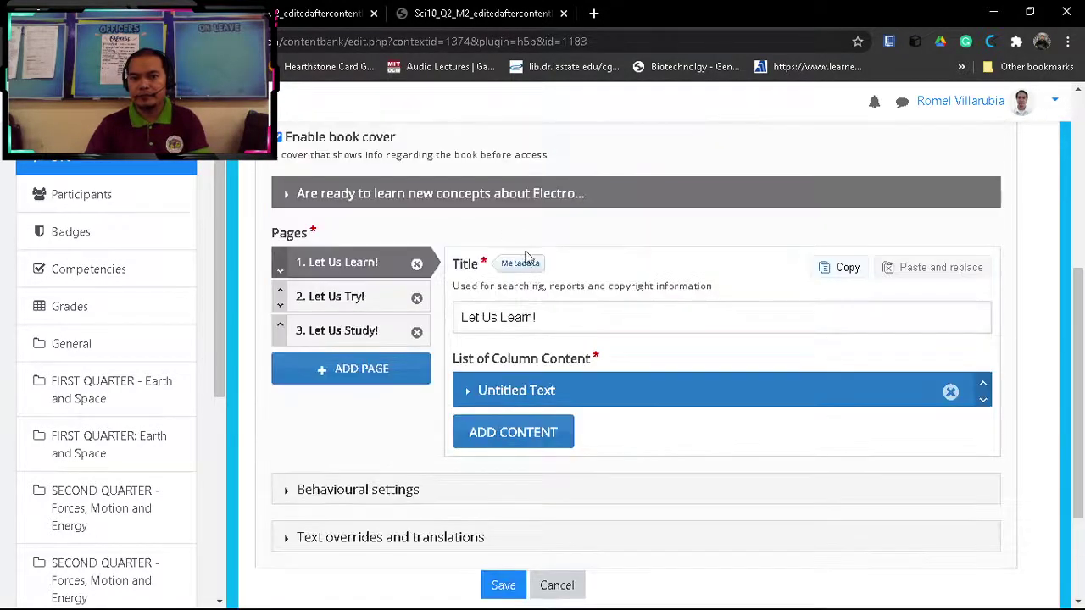
click(355, 333)
scroll(543, 347, down, 2)
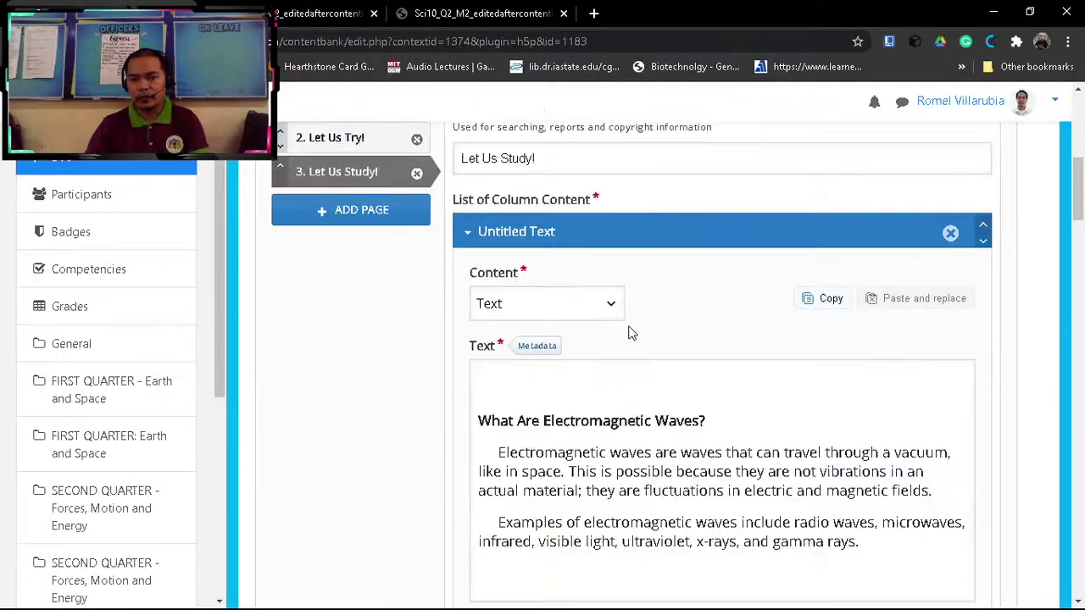
Step: Collapse the existing text and image blocks of the "Let Us Study!" page and add a new content block below them
click(468, 233)
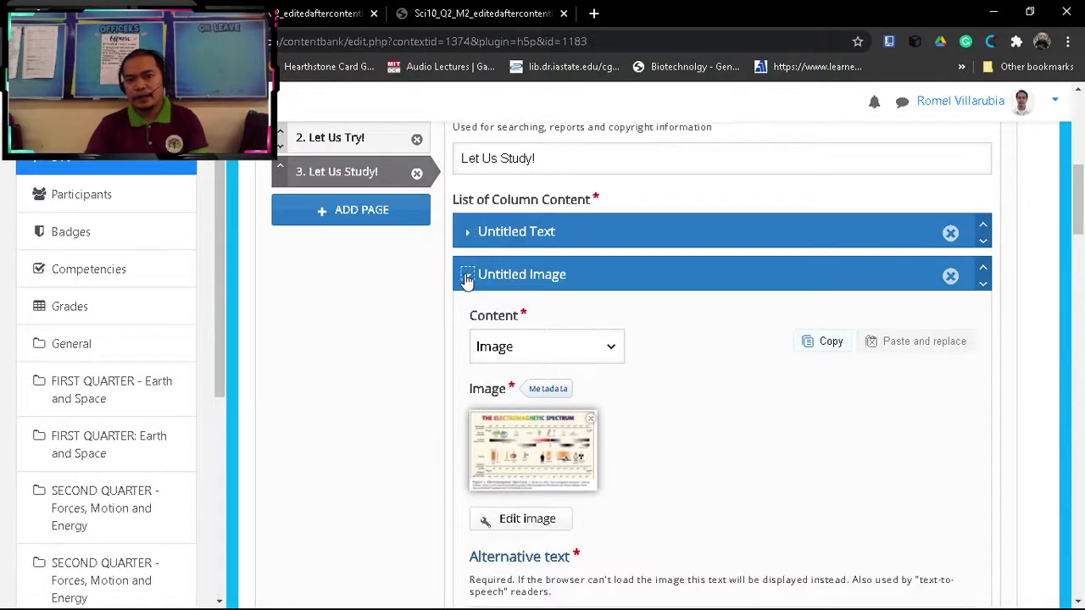
click(467, 276)
click(467, 317)
scroll(468, 323, down, 1)
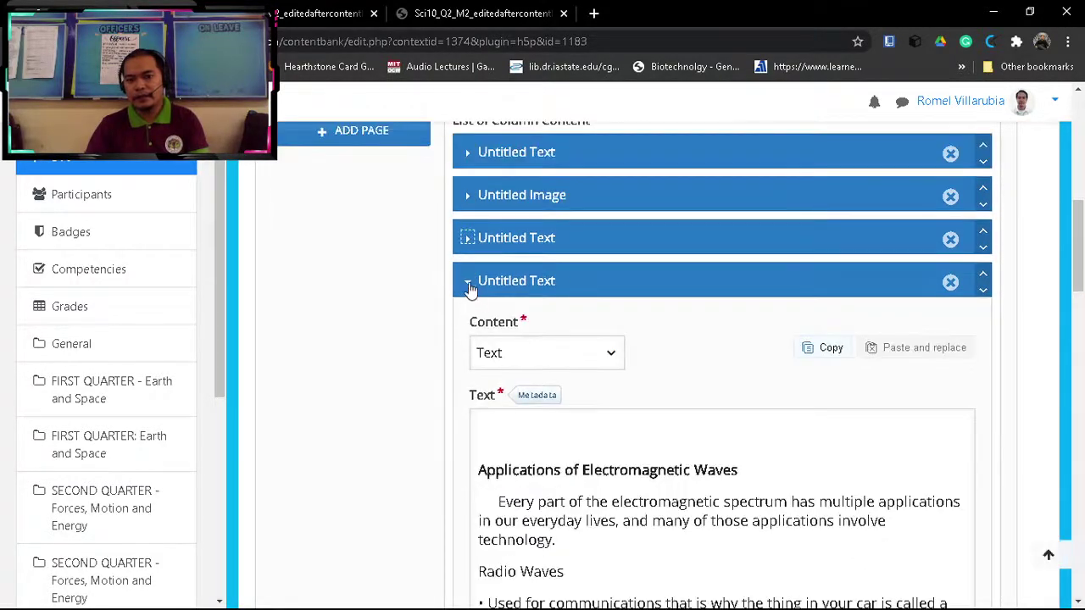
click(467, 282)
click(468, 251)
scroll(468, 251, down, 1)
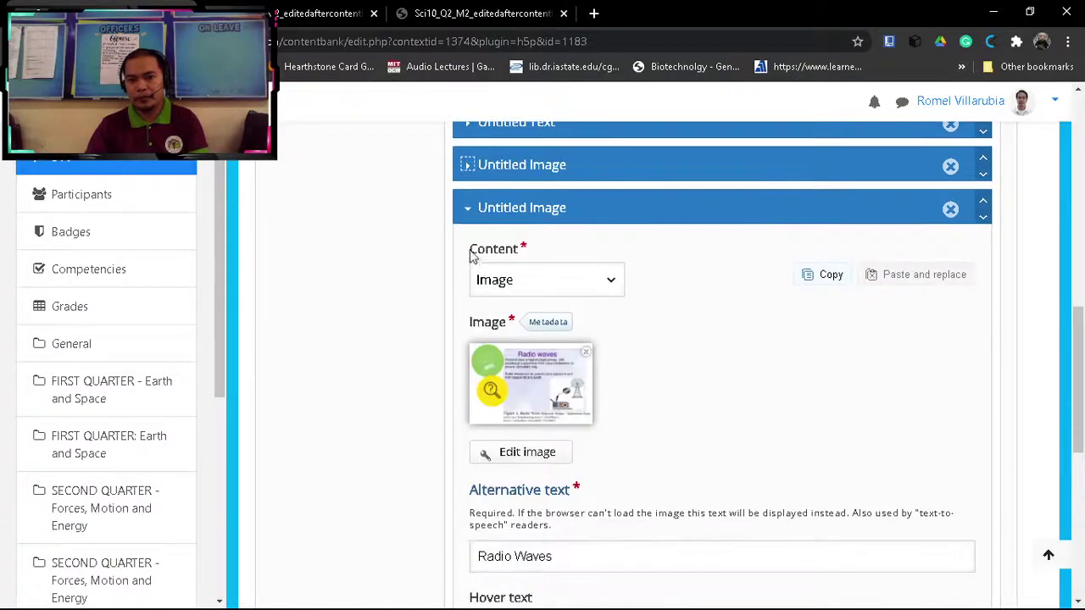
click(467, 208)
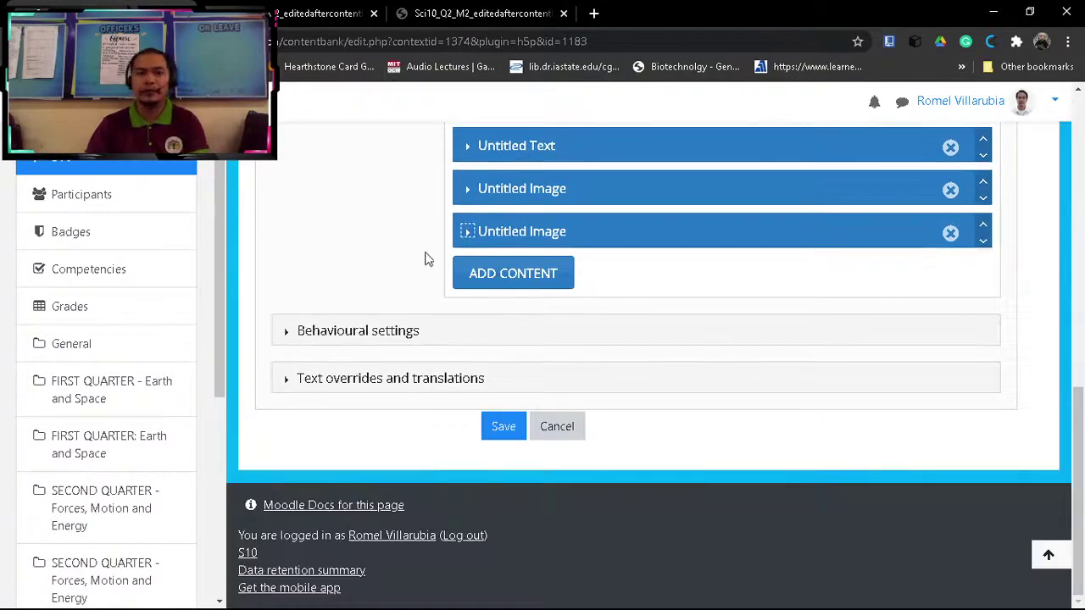
click(526, 280)
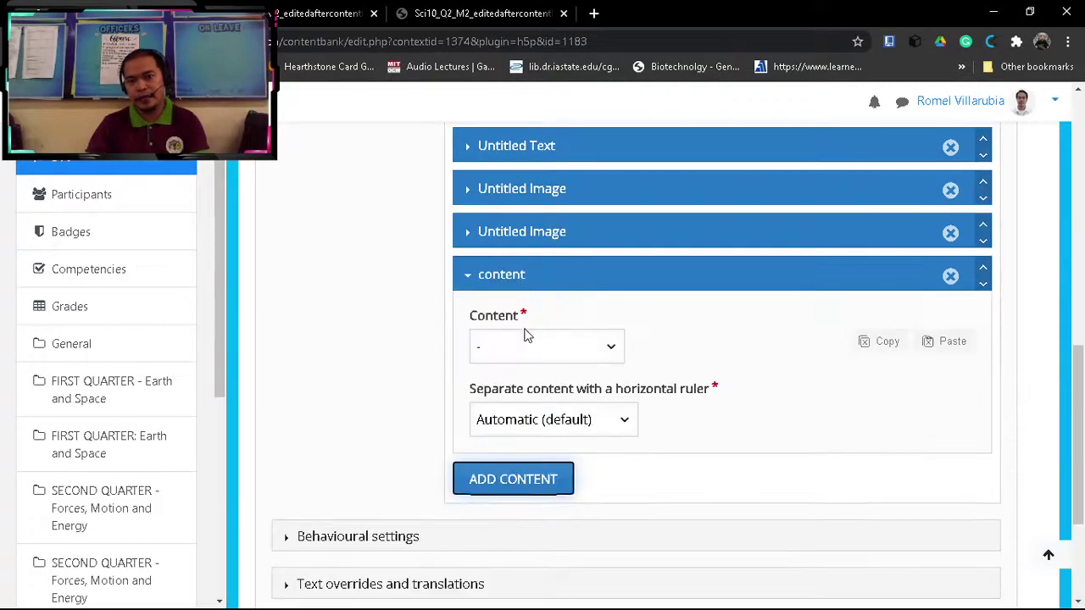
Step: Examine the Quick Quiz question below Figure 3 in the module PDF
click(276, 16)
scroll(565, 315, down, 5)
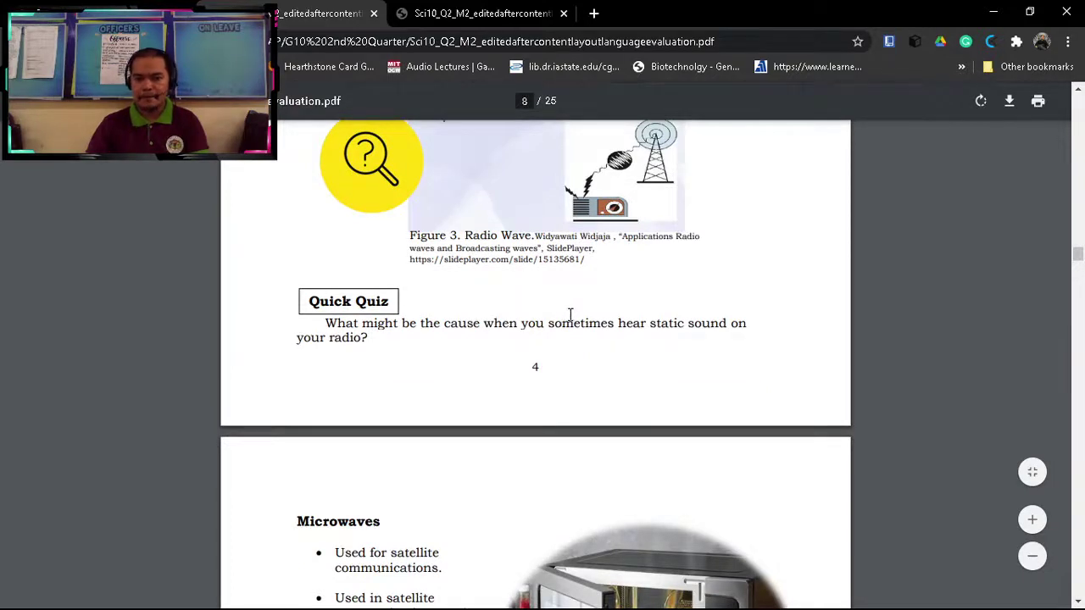
scroll(572, 316, down, 1)
scroll(573, 313, up, 1)
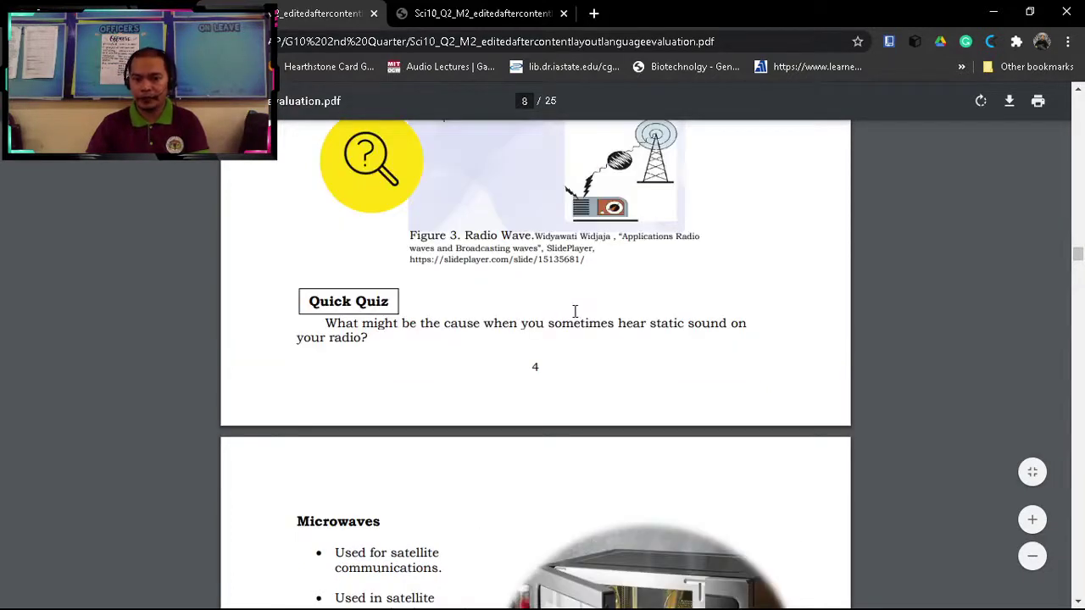
scroll(575, 312, up, 1)
scroll(574, 311, up, 1)
scroll(575, 312, down, 2)
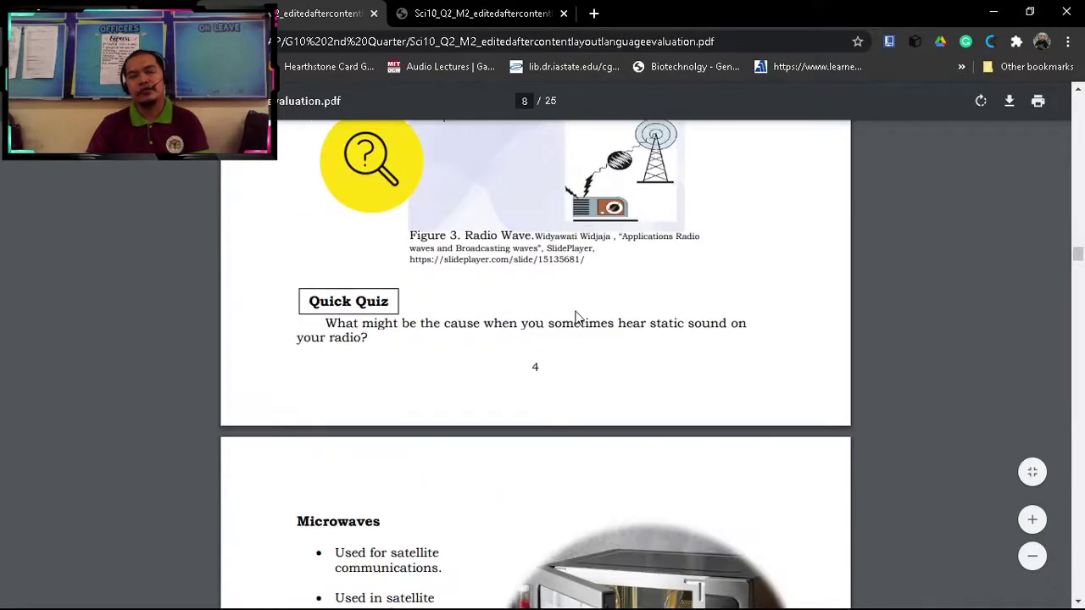
scroll(576, 313, up, 1)
scroll(574, 318, down, 1)
scroll(572, 330, up, 1)
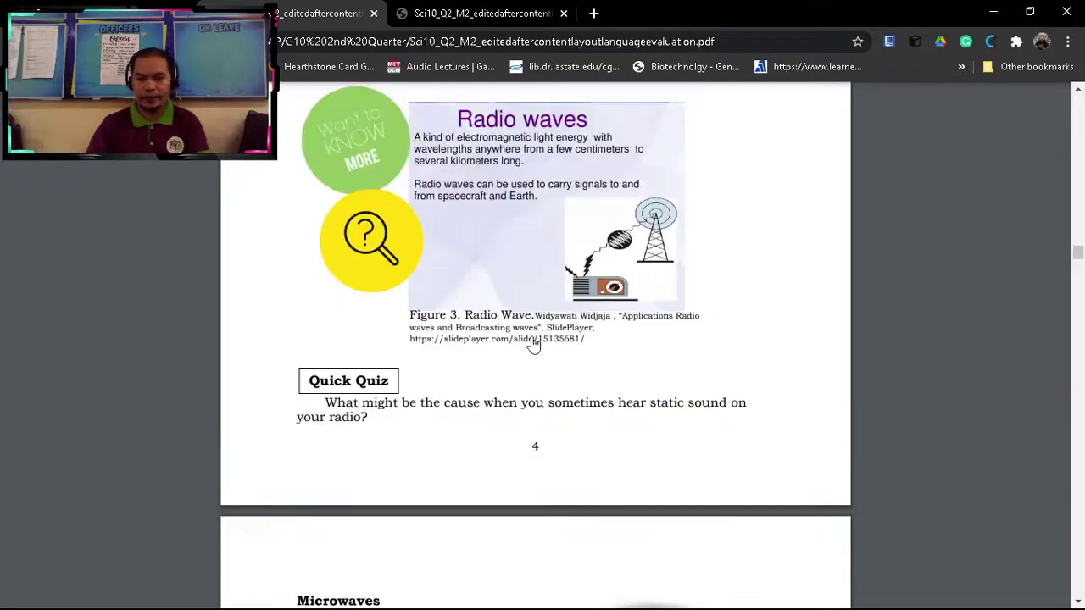
scroll(526, 352, down, 1)
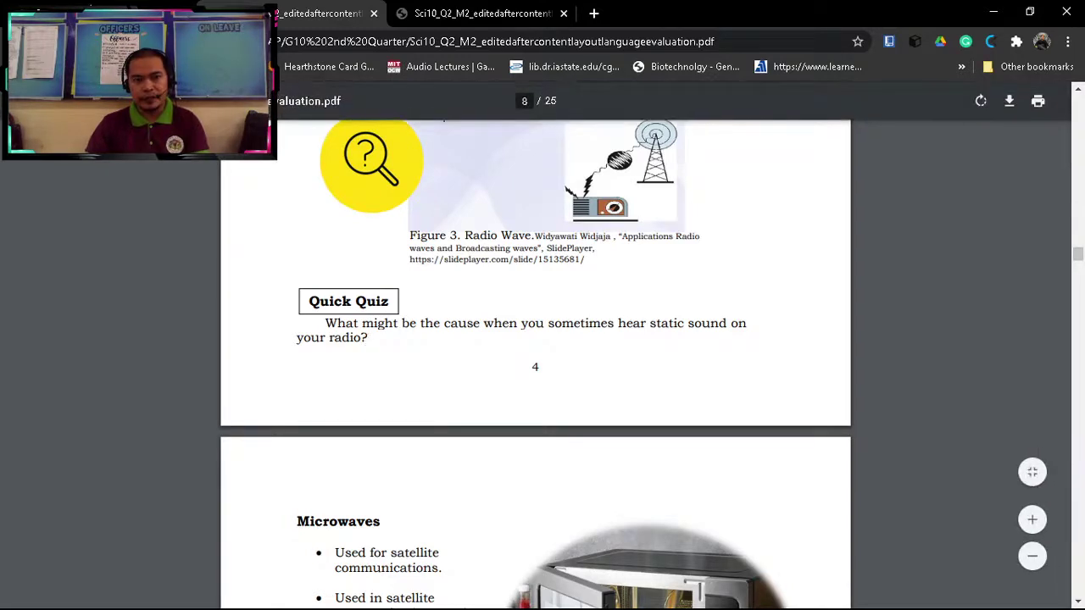
Step: Set the new content block's type to Essay and inspect its optional media setting
key(ctrl+shift+Tab)
click(600, 356)
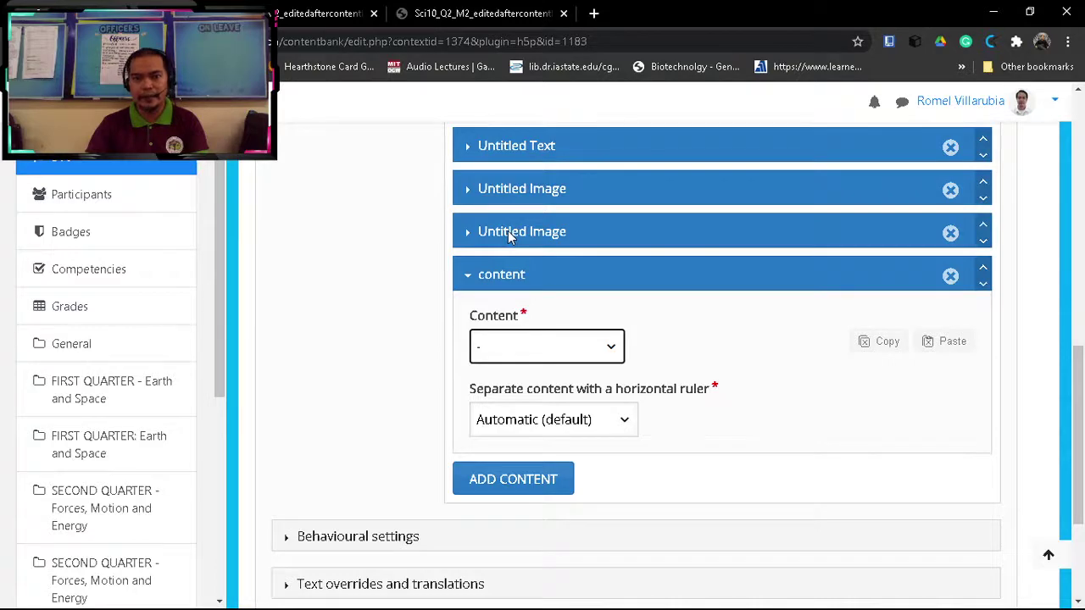
click(615, 368)
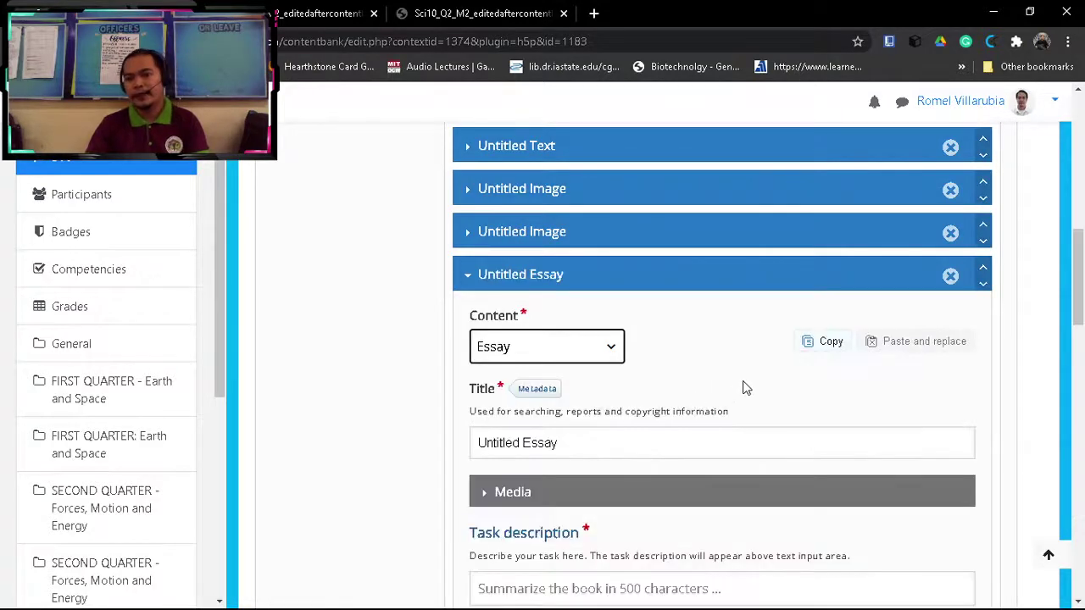
scroll(734, 383, down, 3)
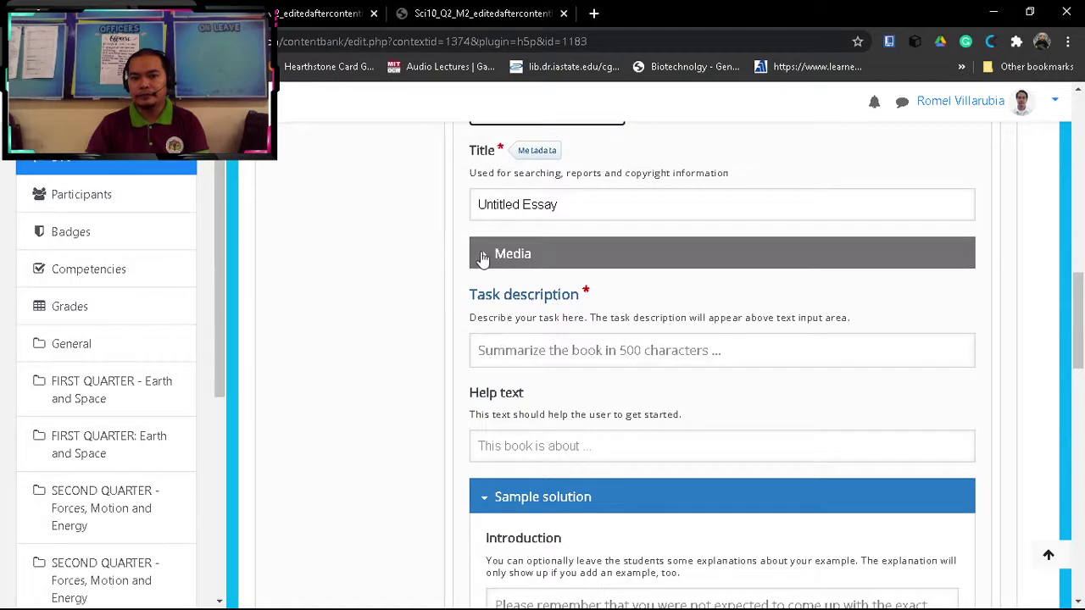
click(483, 256)
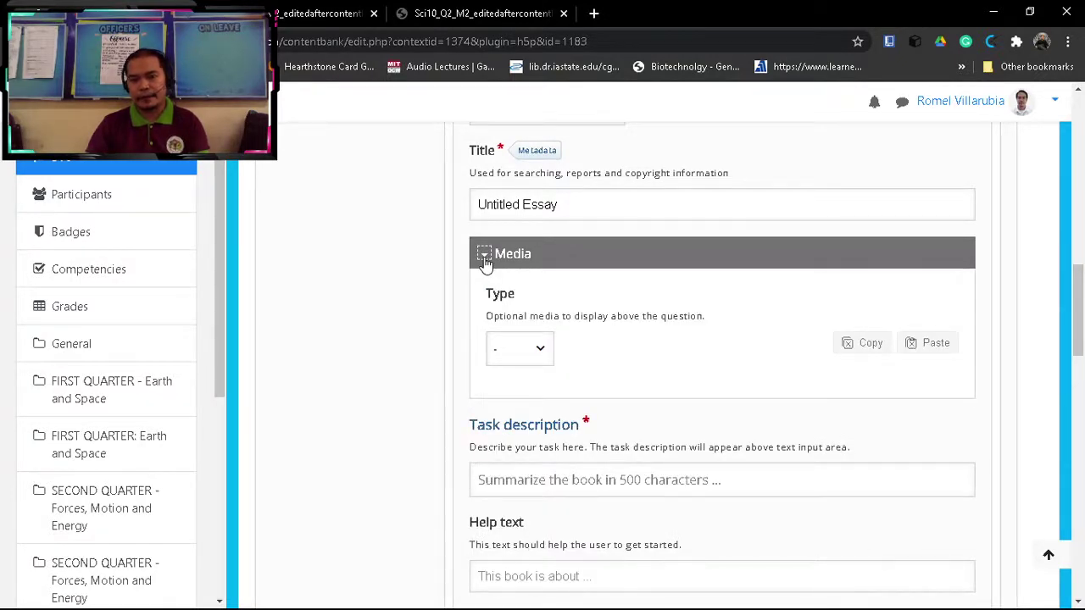
click(484, 256)
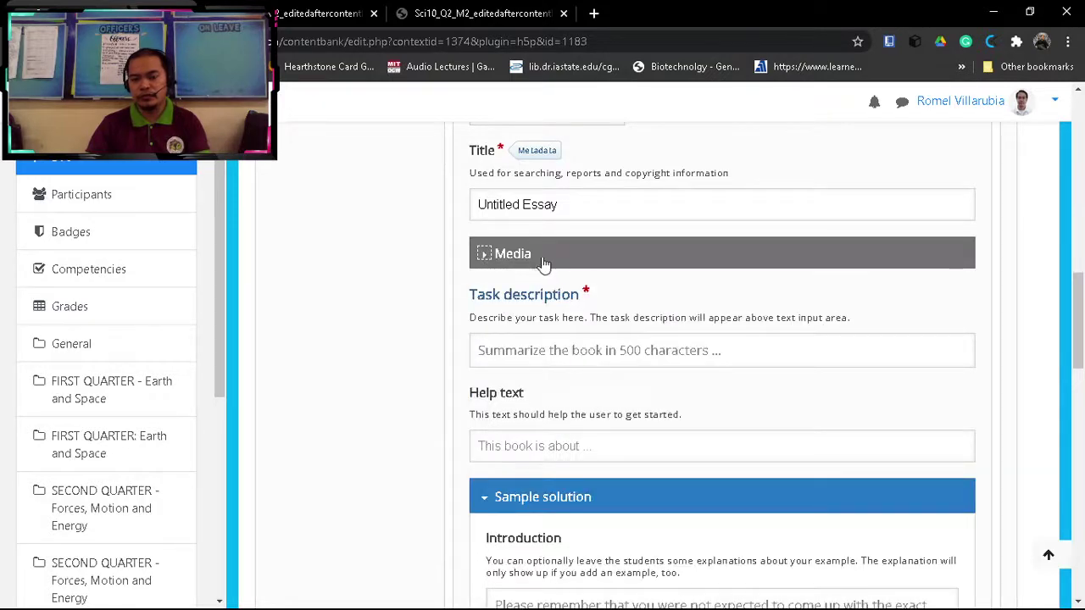
scroll(641, 277, down, 1)
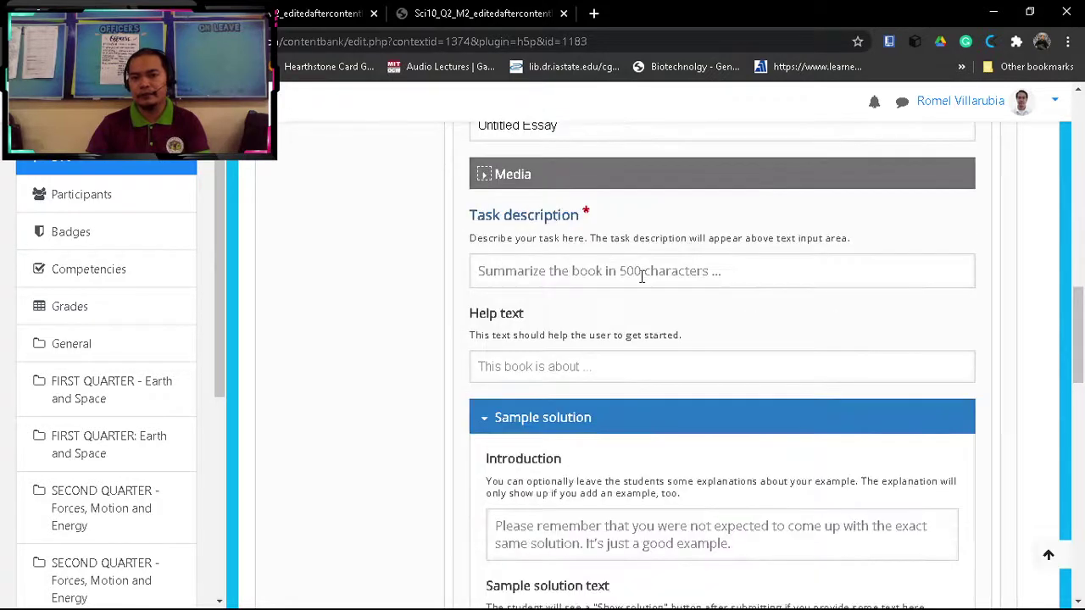
Step: Copy the "Quick Quiz" heading from the module PDF and use it as the essay's title
click(502, 272)
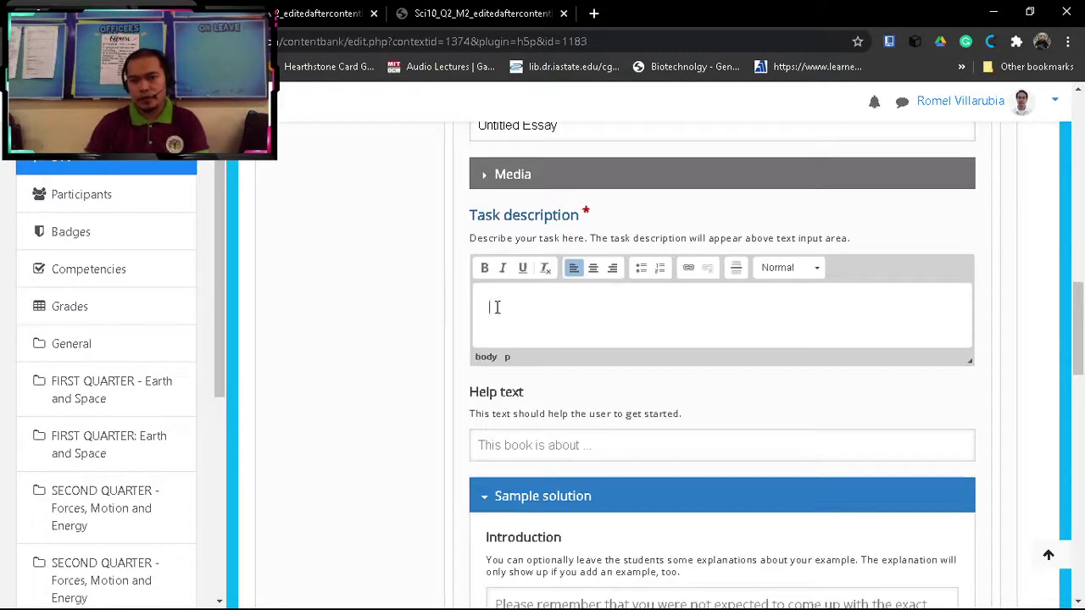
click(280, 11)
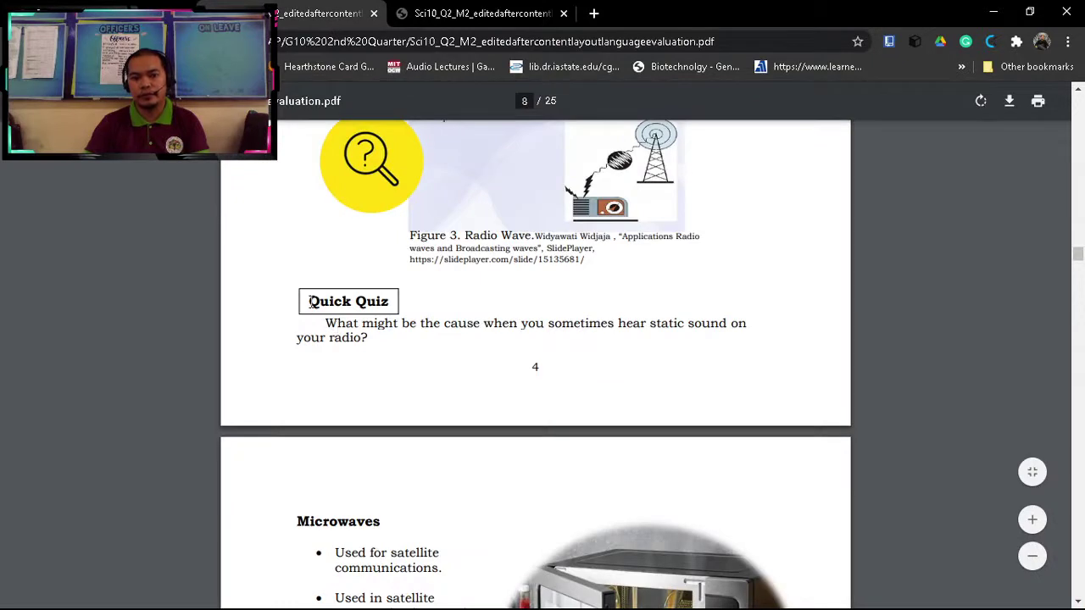
drag(309, 302, 390, 305)
key(ctrl+c)
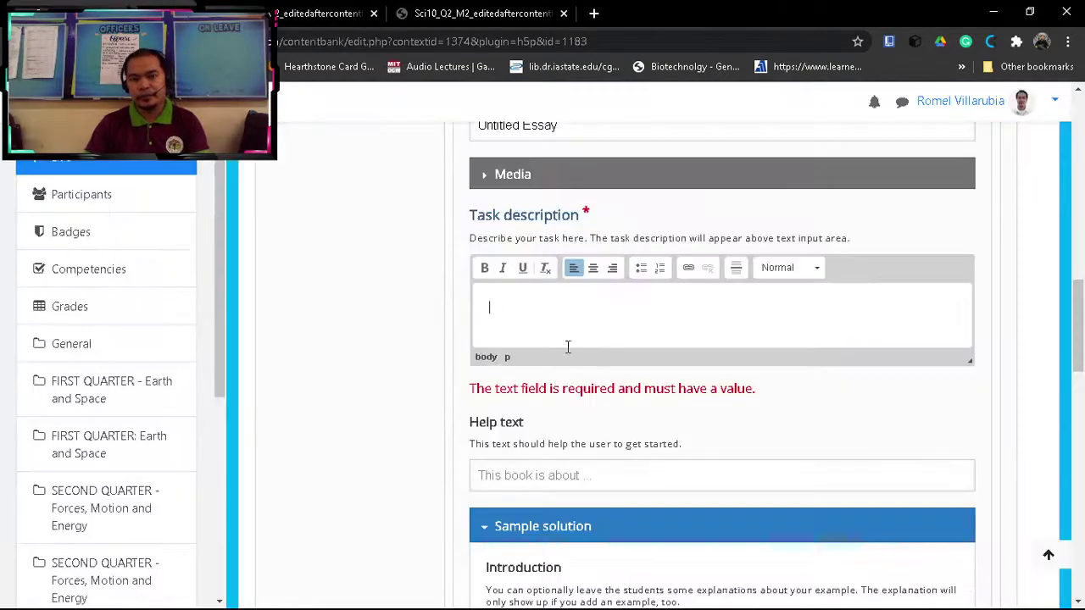
scroll(569, 347, up, 2)
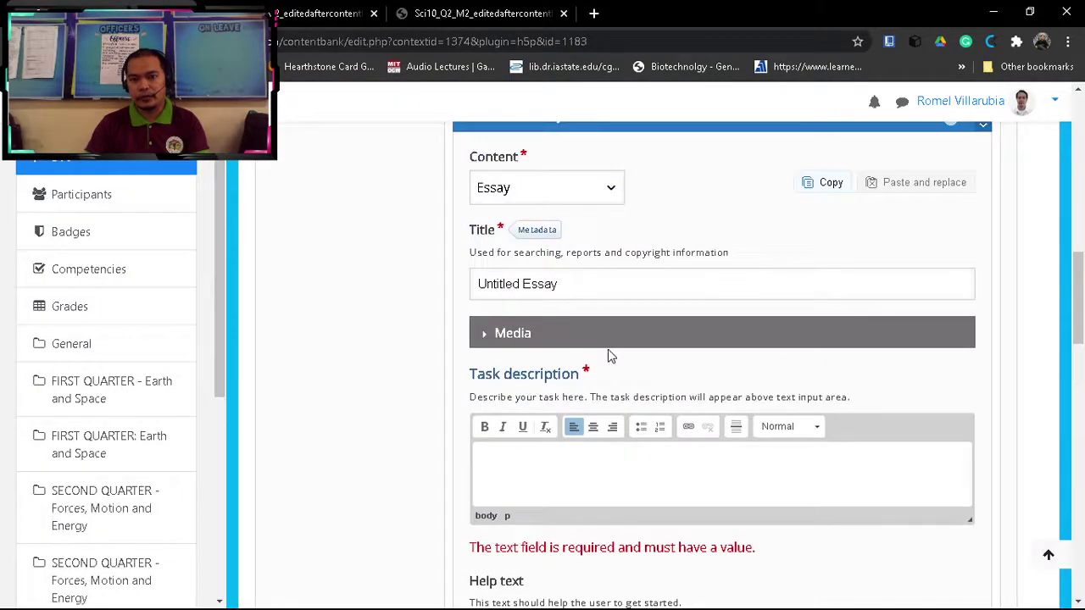
triple_click(571, 283)
key(ctrl+v)
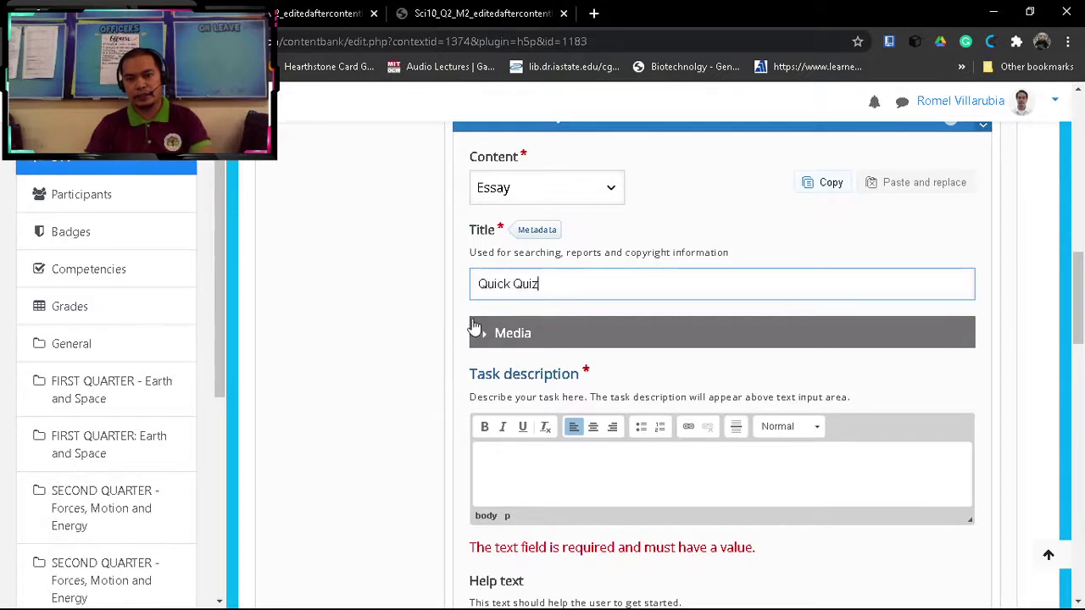
scroll(520, 354, down, 3)
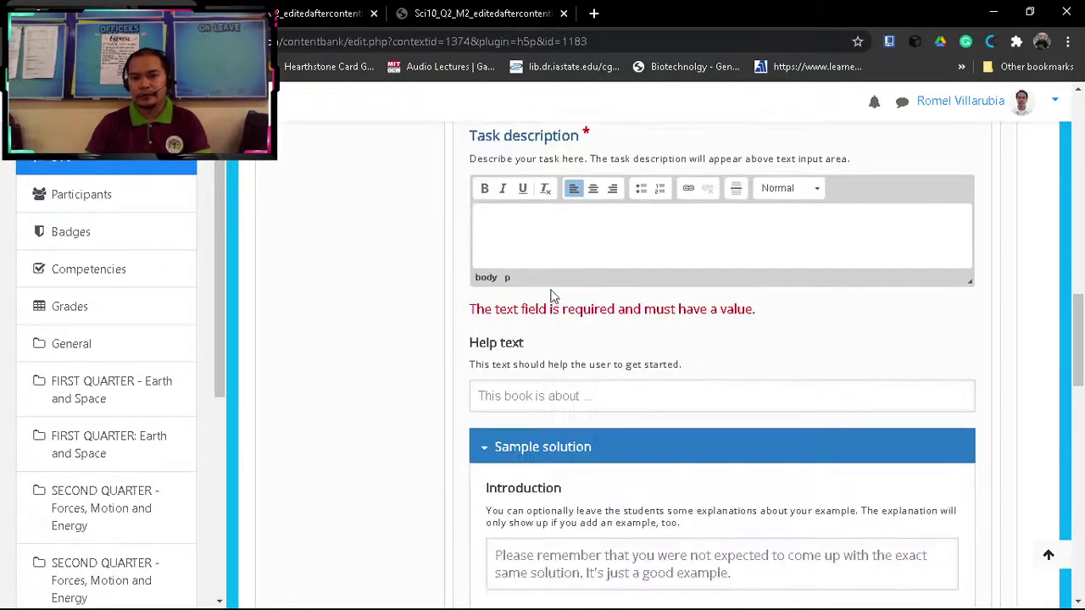
scroll(513, 258, up, 2)
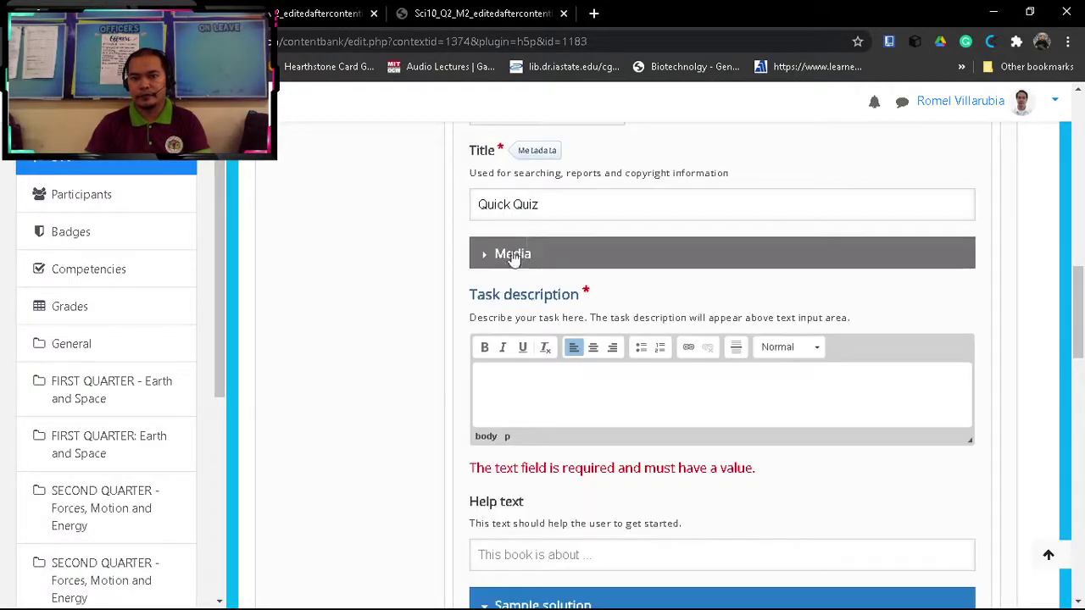
Step: Copy the Quick Quiz question about static sound on the radio from the module PDF into the essay's task description
click(279, 19)
drag(325, 323, 373, 345)
key(ctrl+c)
click(360, 333)
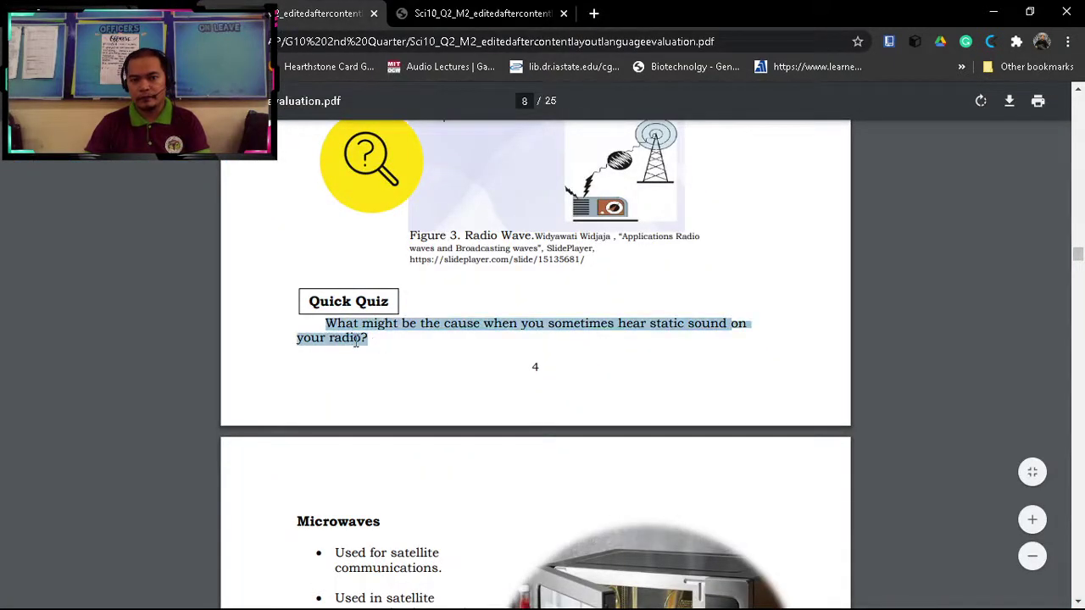
key(alt+Tab)
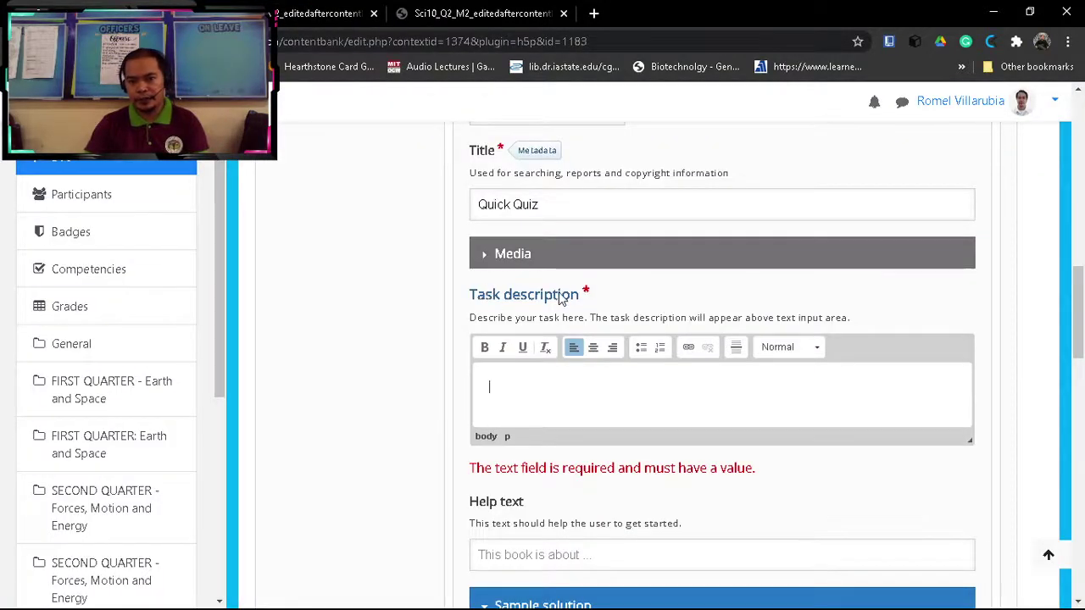
key(ctrl+v)
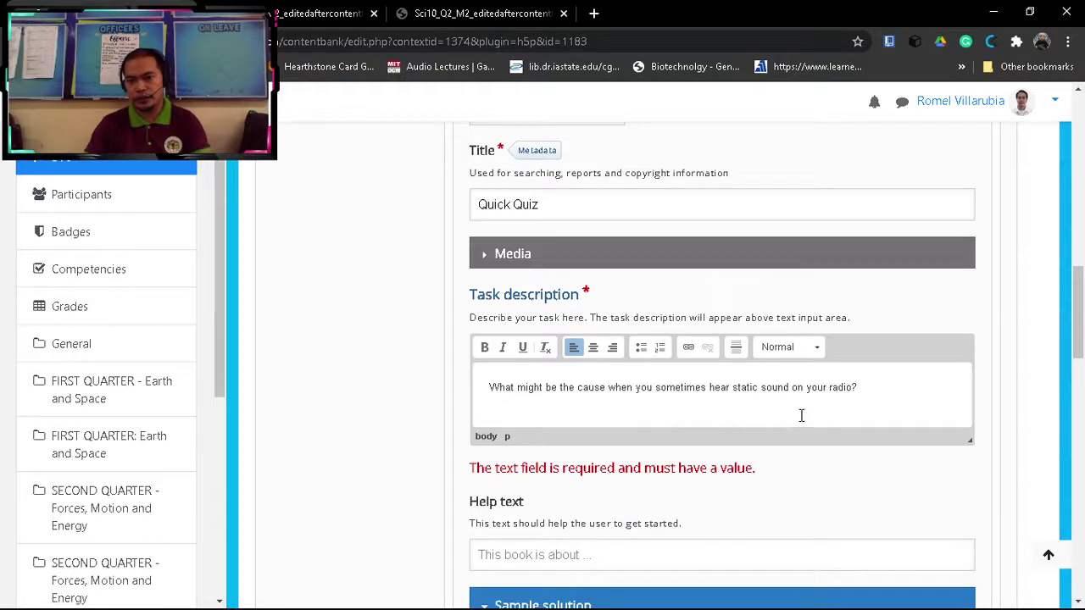
Step: Set the essay's help text to "Put your answer here..."
scroll(734, 389, down, 2)
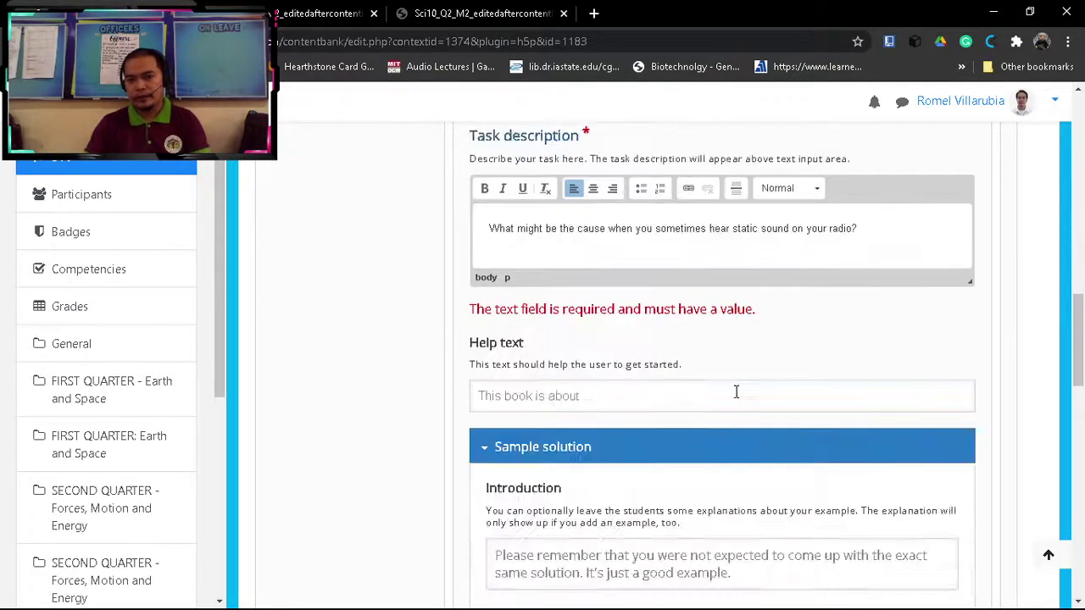
scroll(644, 383, down, 2)
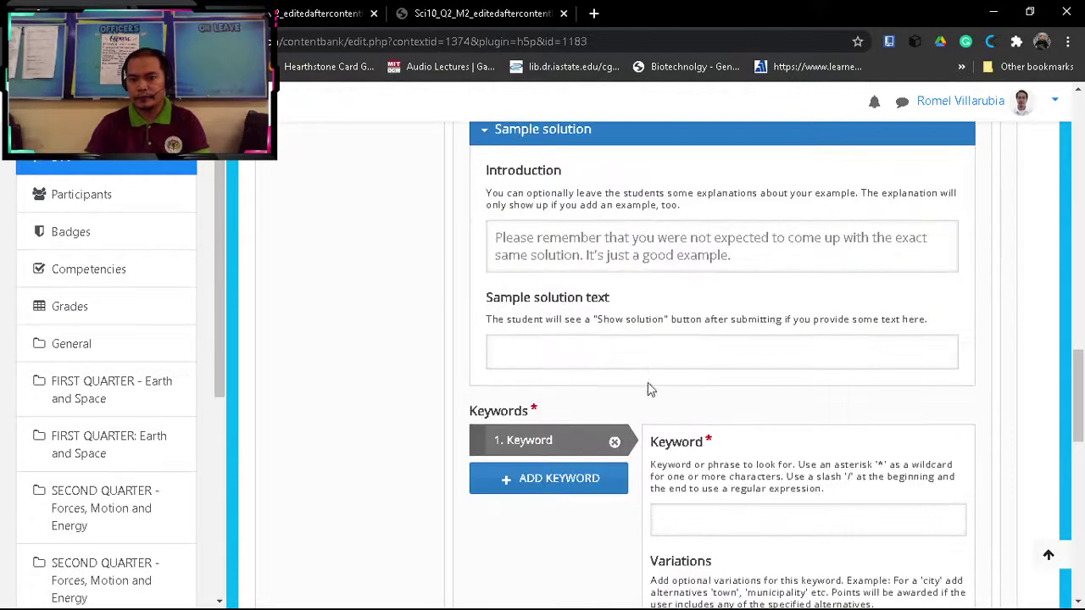
scroll(647, 381, down, 2)
scroll(655, 358, down, 1)
scroll(653, 356, up, 4)
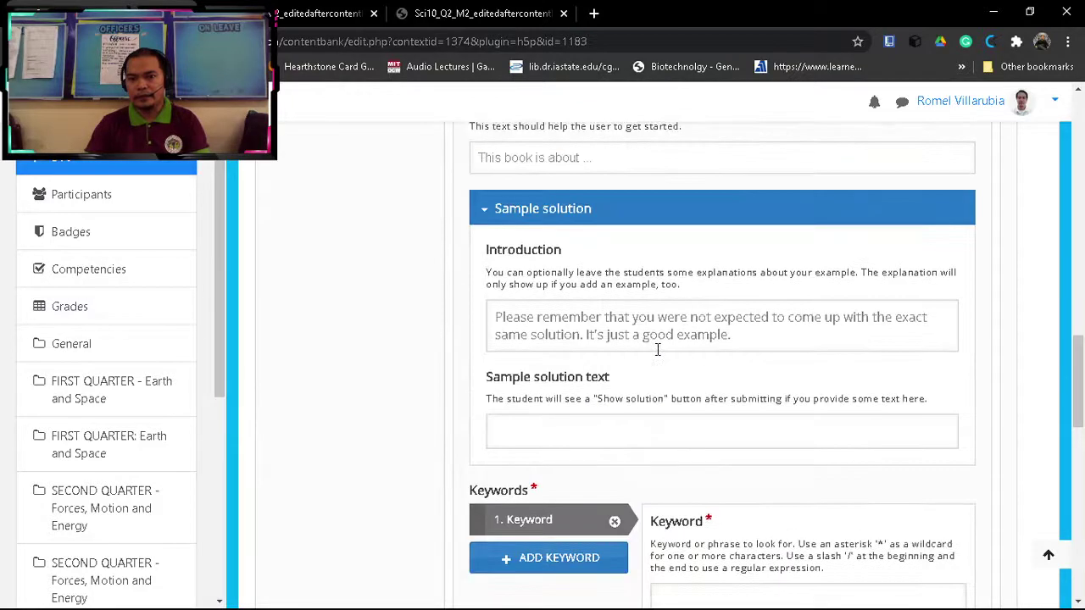
scroll(644, 356, up, 1)
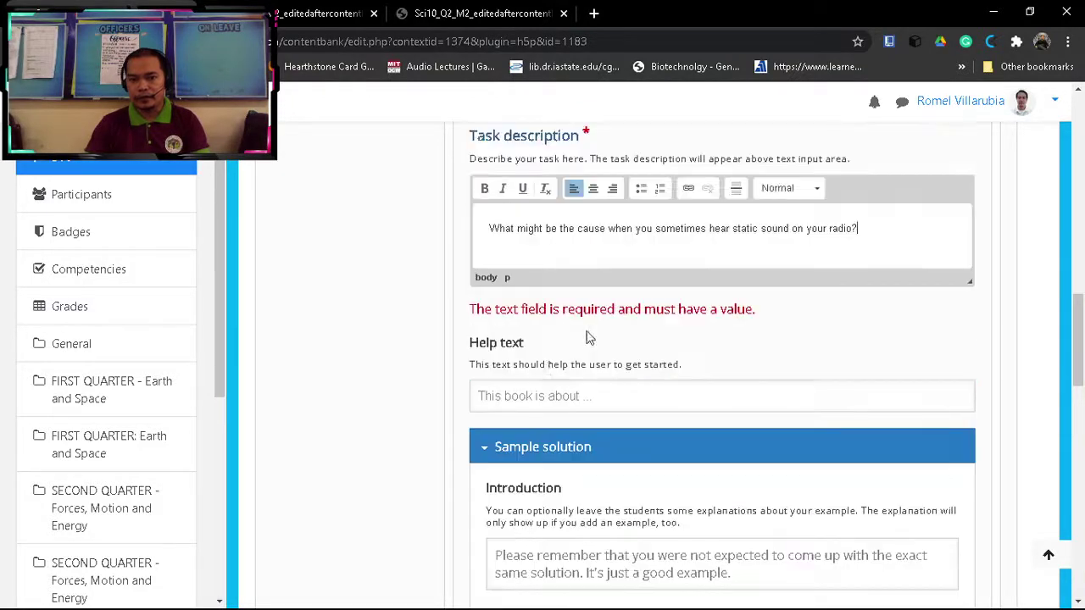
click(516, 396)
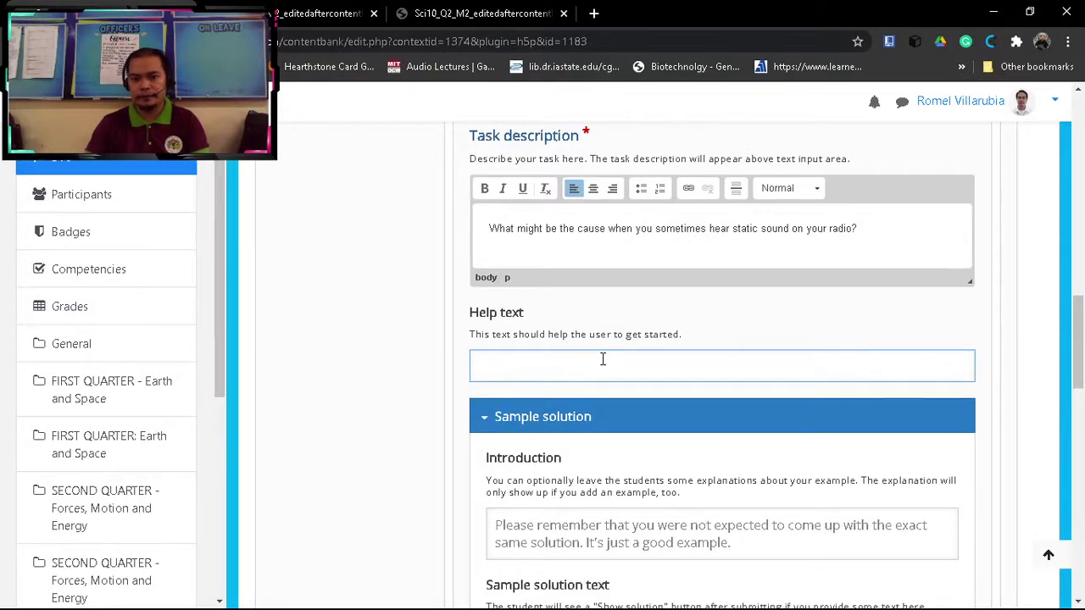
text(Put )
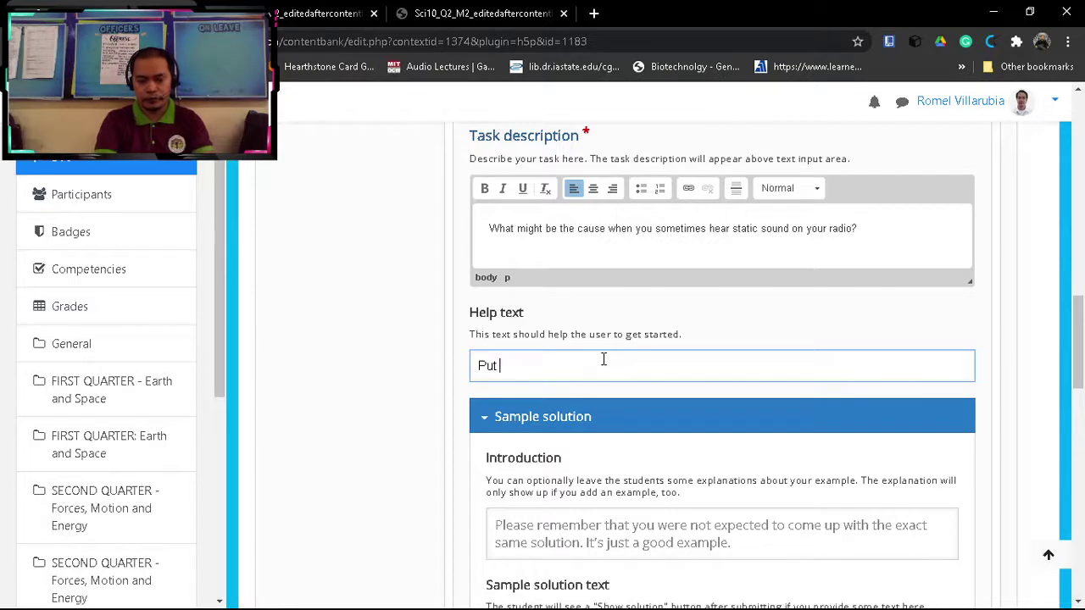
text(your ans)
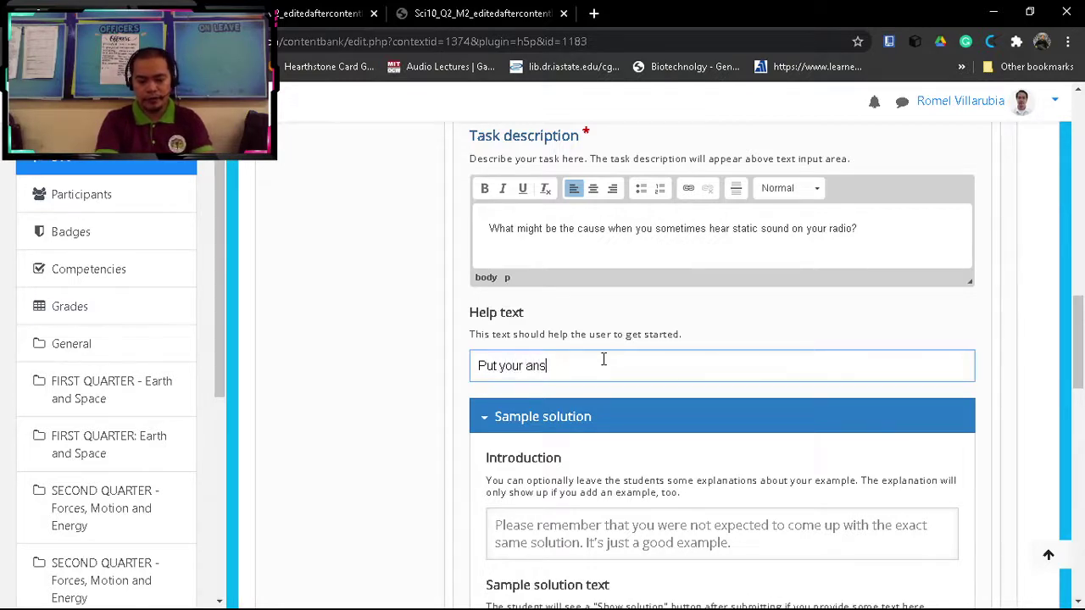
text(wer he)
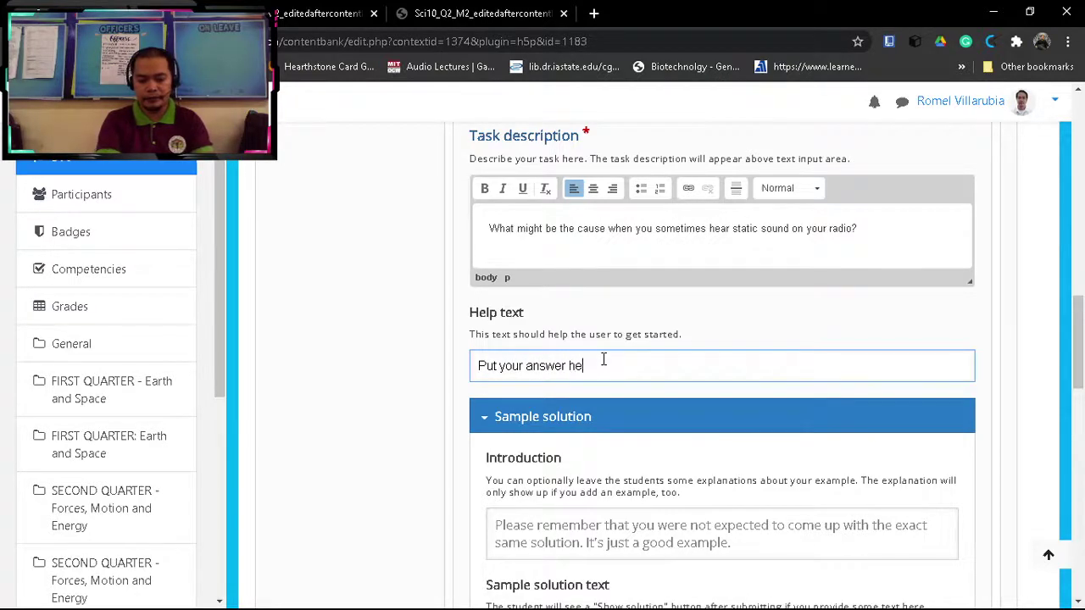
text(re)
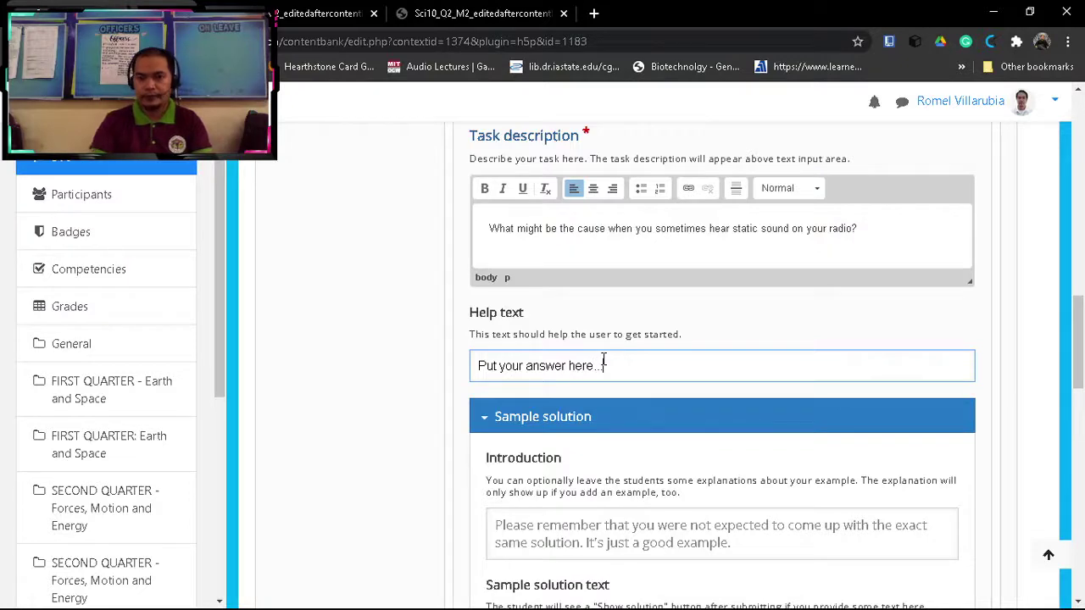
text(...)
Step: Enter "interference" as the essay's first keyword
scroll(618, 412, down, 2)
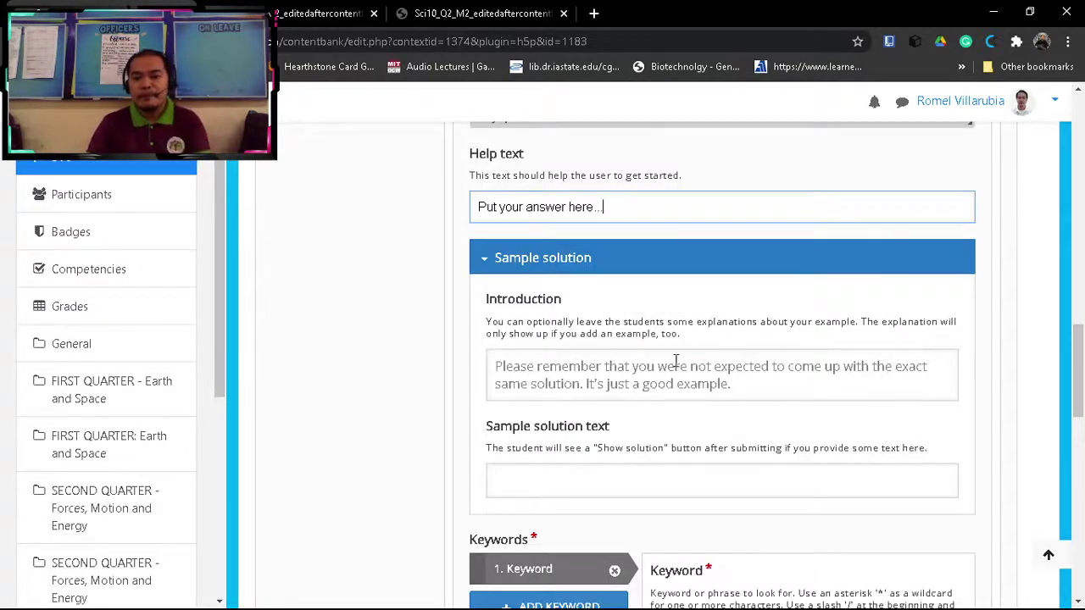
scroll(688, 373, down, 2)
scroll(688, 373, down, 1)
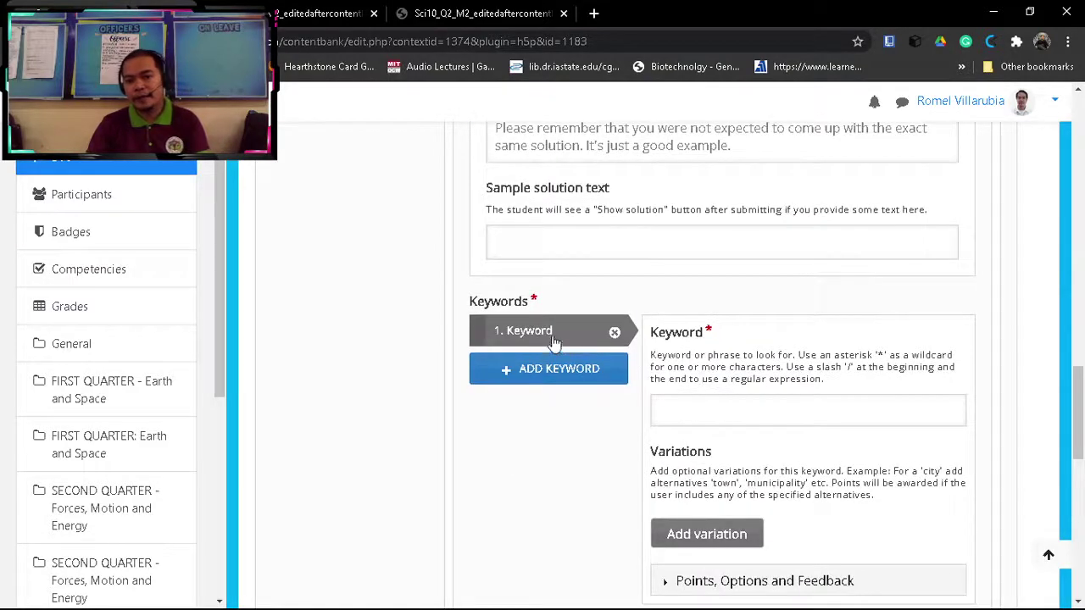
scroll(691, 394, down, 1)
click(678, 358)
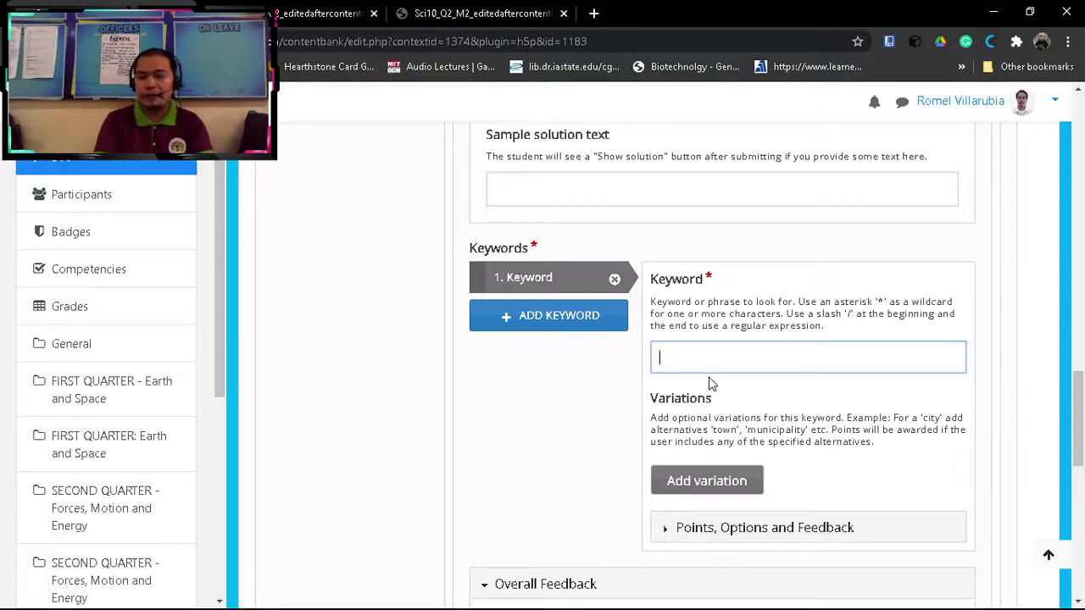
scroll(729, 366, up, 5)
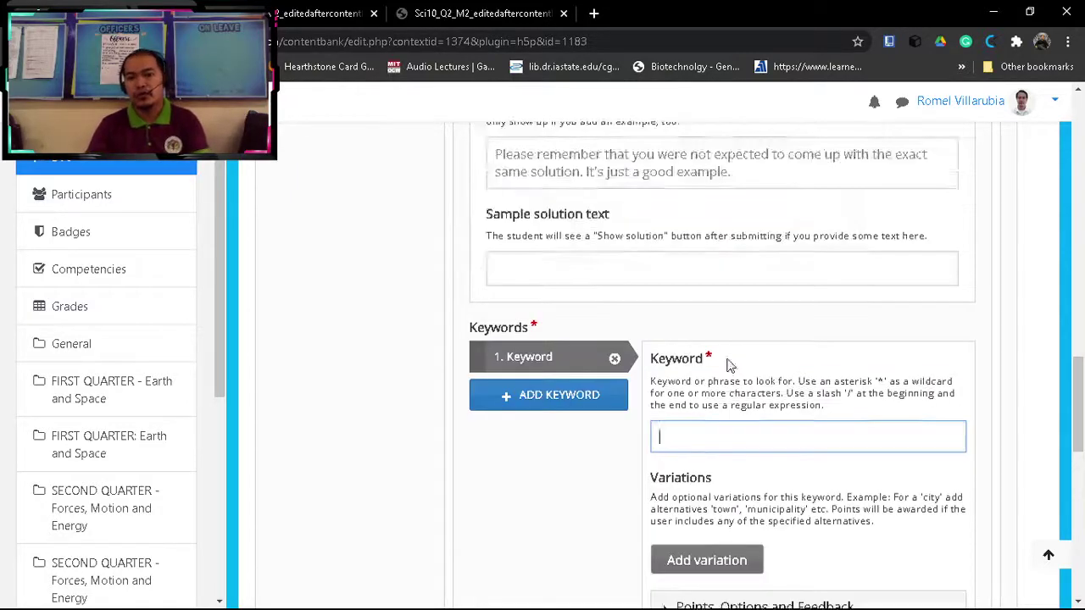
scroll(728, 366, up, 2)
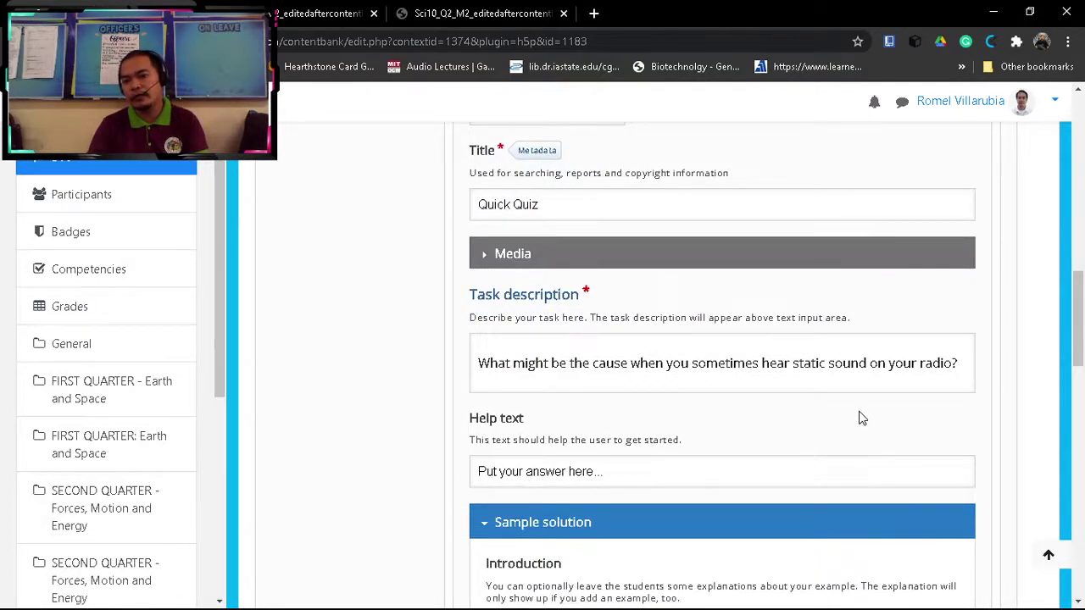
scroll(860, 415, down, 9)
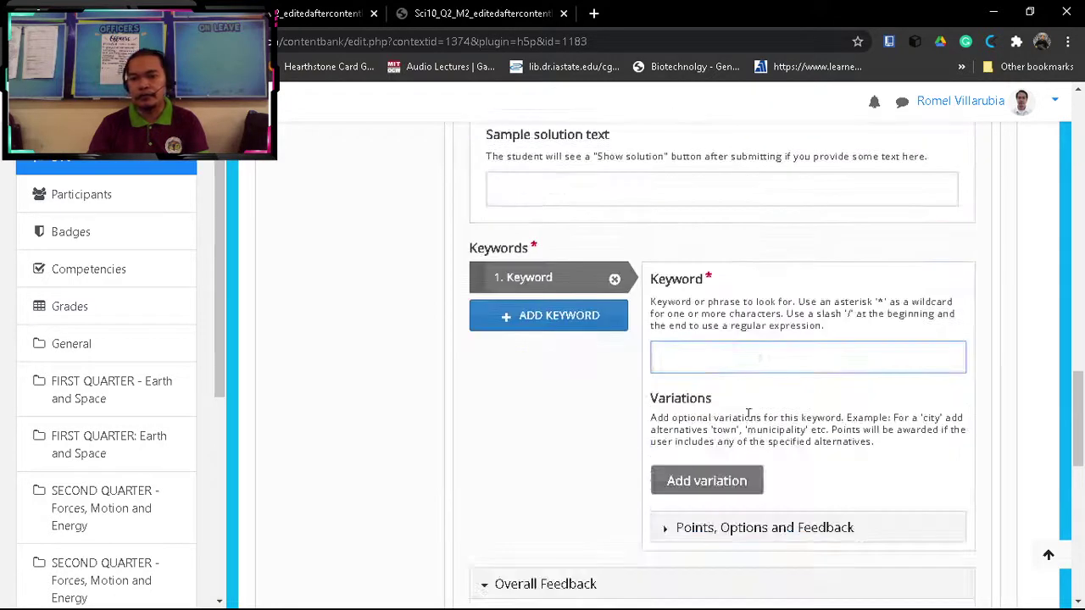
click(700, 349)
text(int)
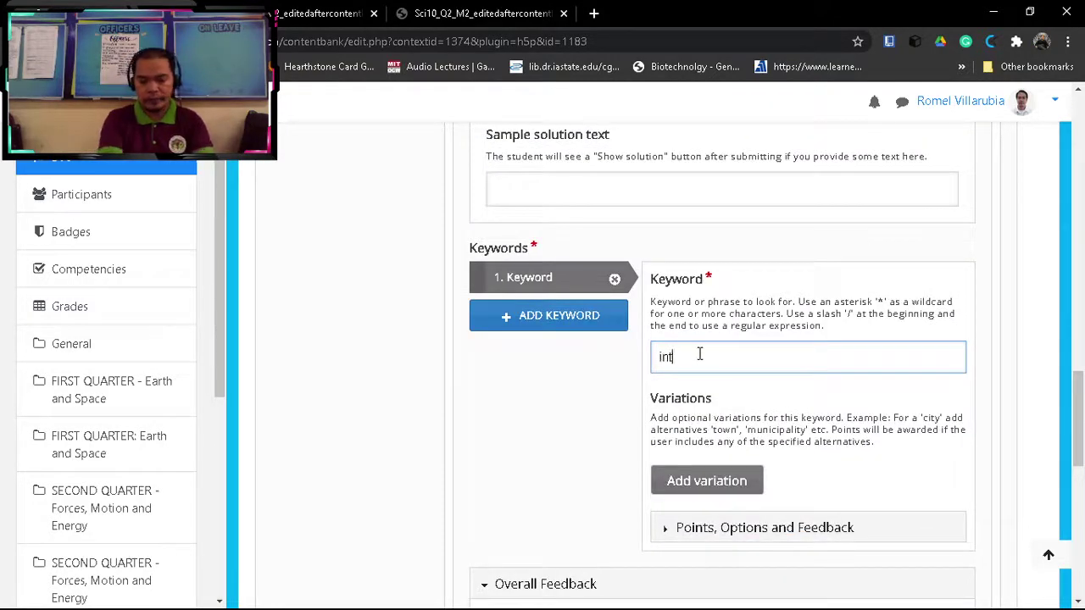
text(ere)
key(BackSpace)
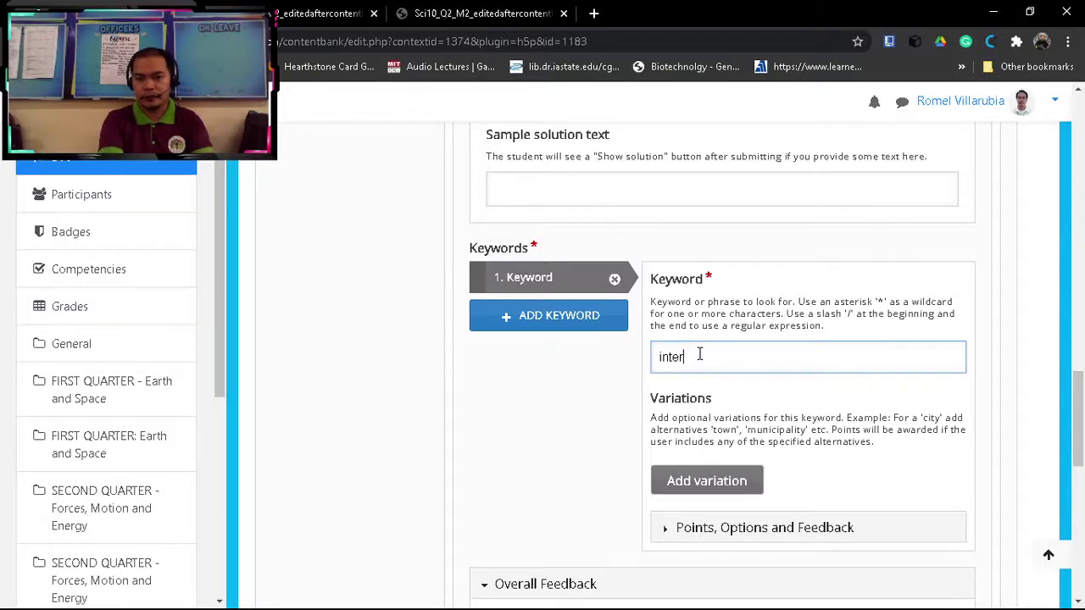
text(fere)
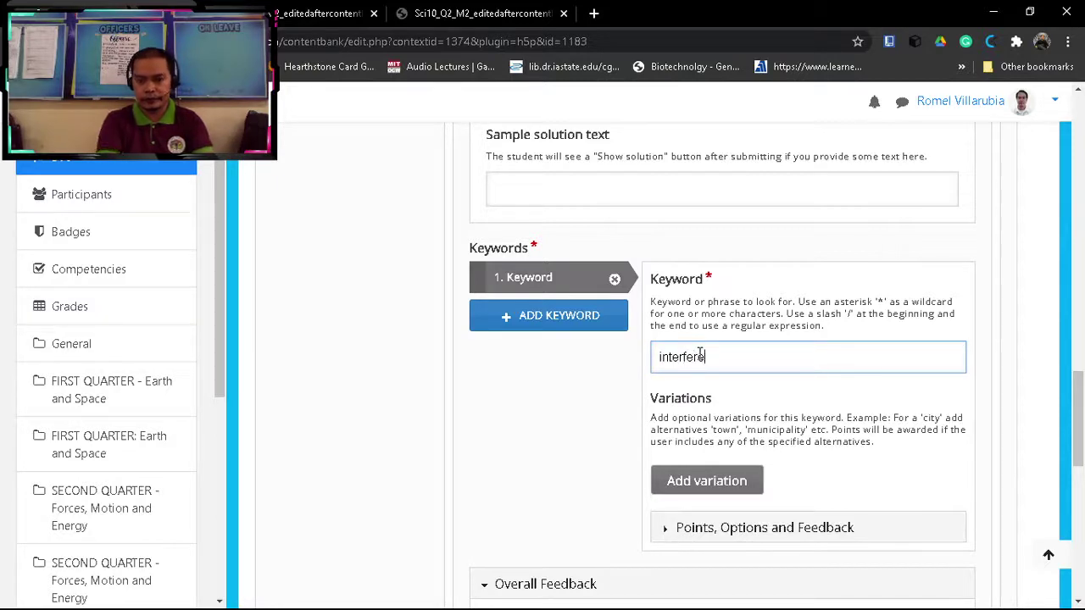
text(nce)
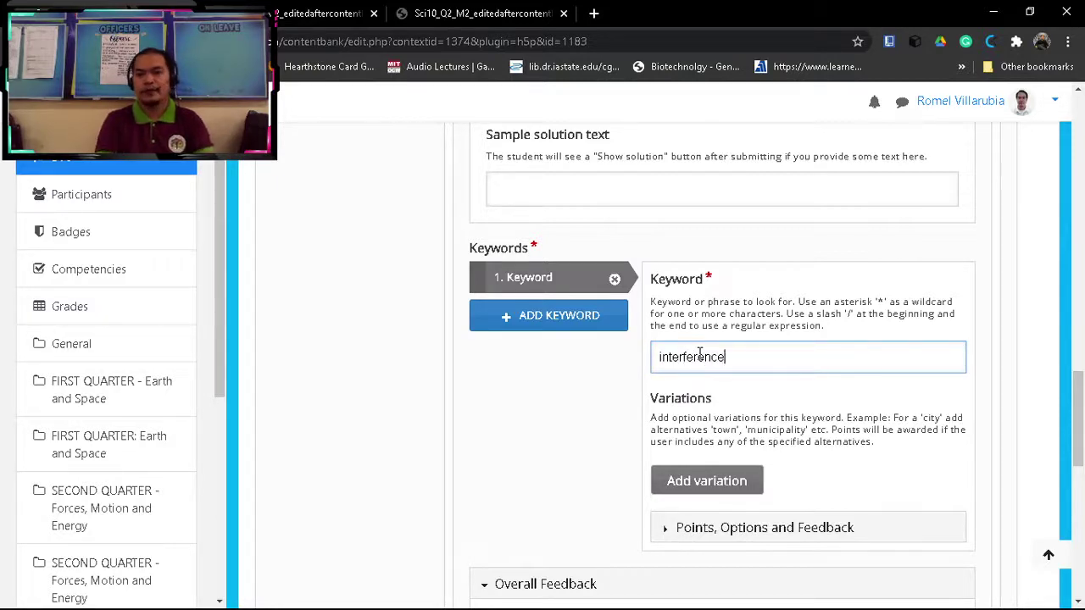
Step: Add "distraction" and "disturbance" as variations of the interference keyword
click(696, 484)
click(695, 518)
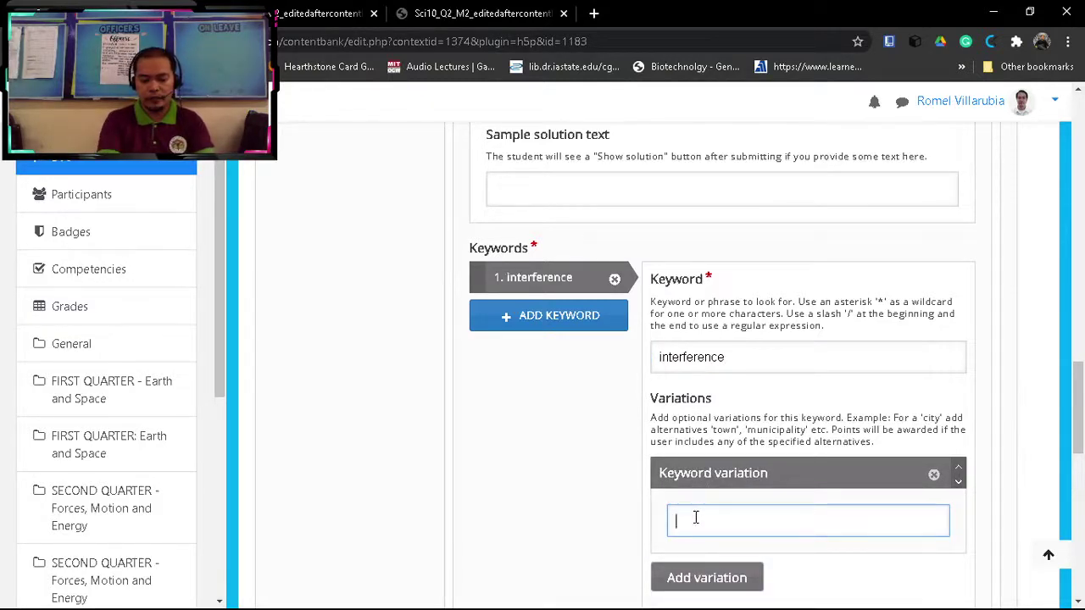
text(distraction)
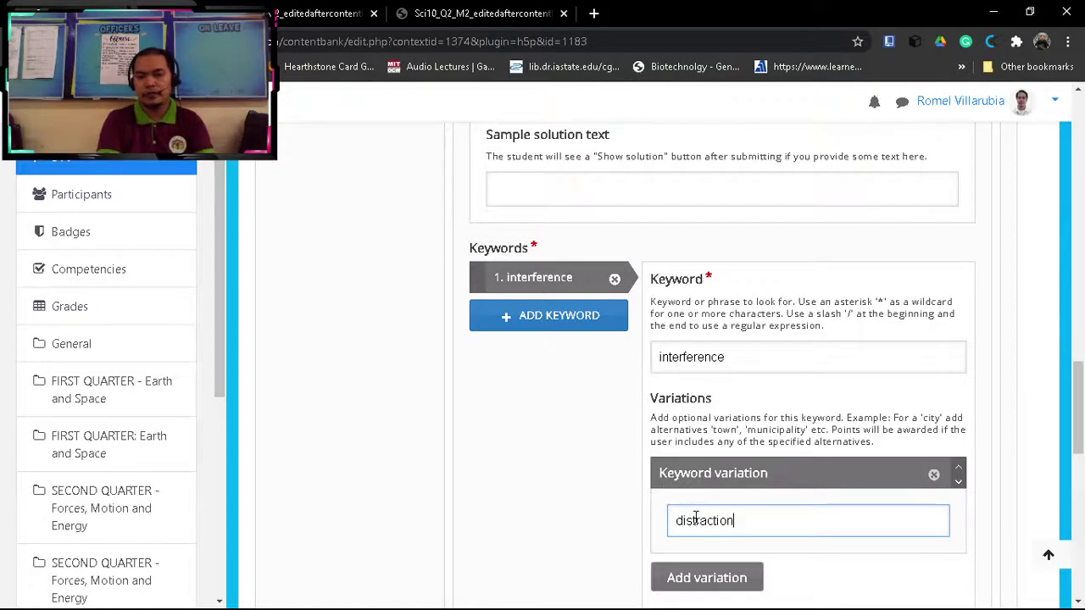
scroll(843, 513, down, 2)
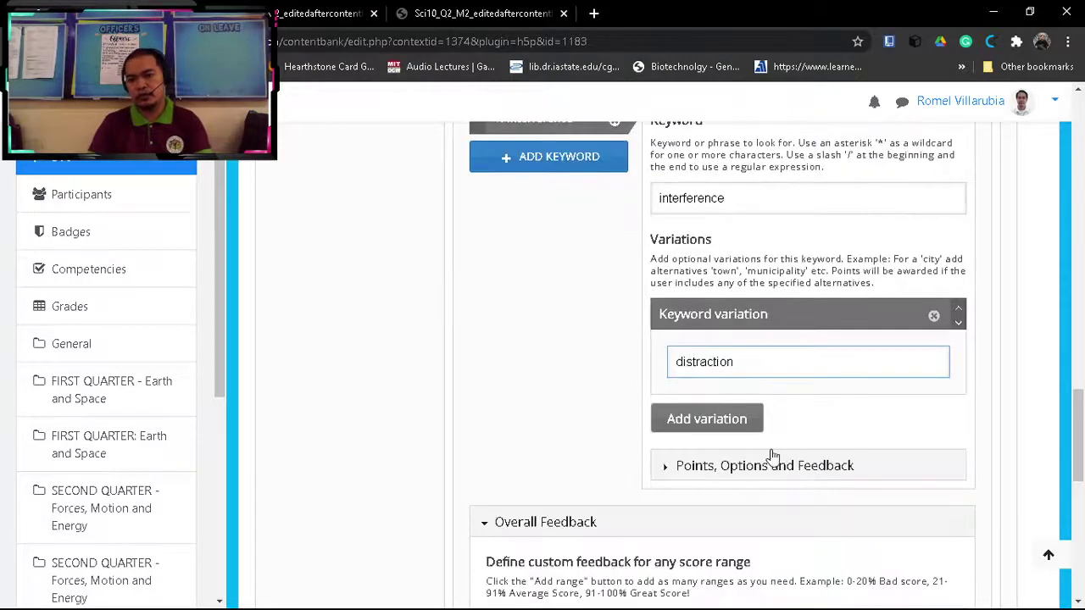
click(712, 420)
click(710, 472)
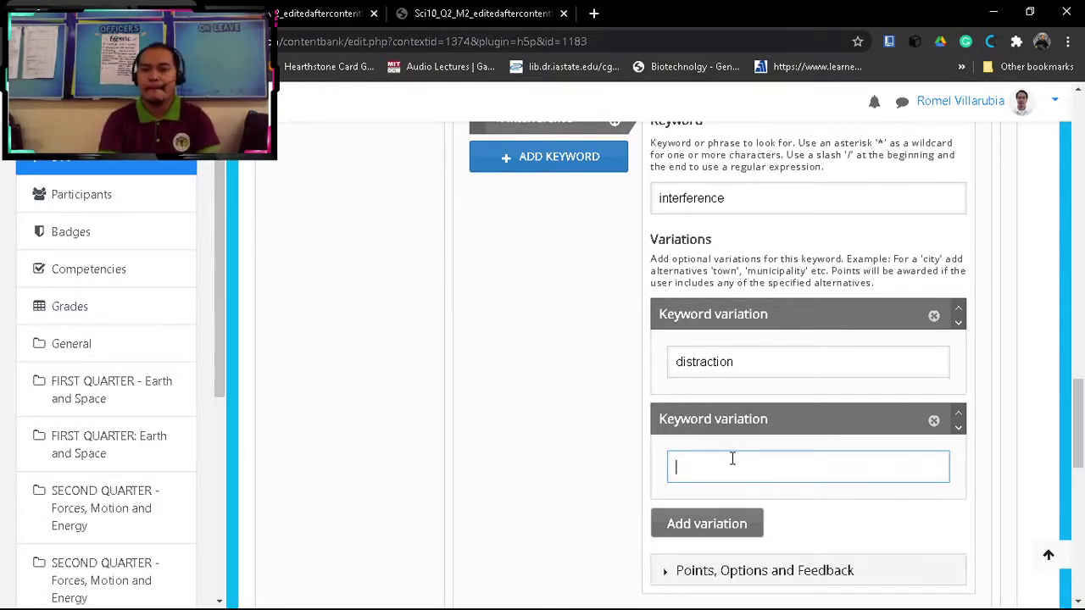
text(disturban)
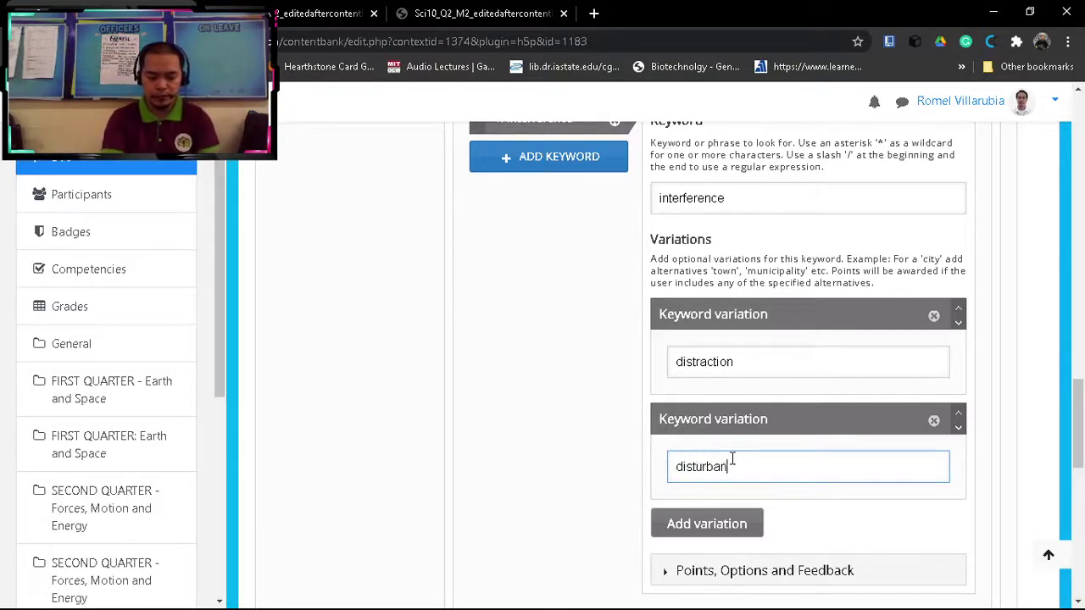
text(ce)
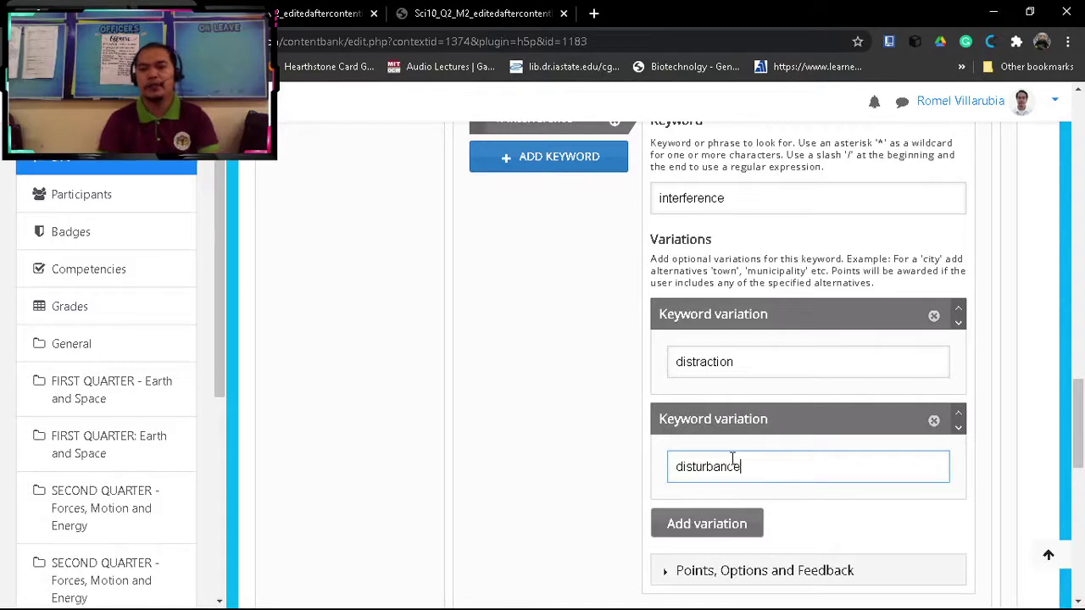
Step: Add the plural "interferences" as a third variation of the keyword
click(722, 531)
scroll(782, 420, down, 1)
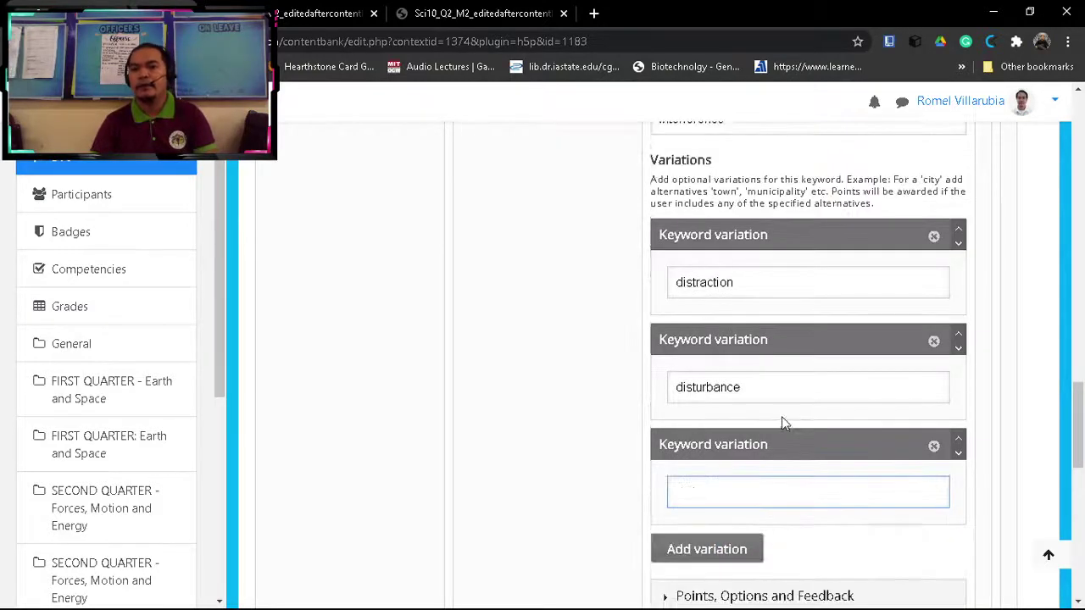
scroll(782, 416, up, 1)
text(inter)
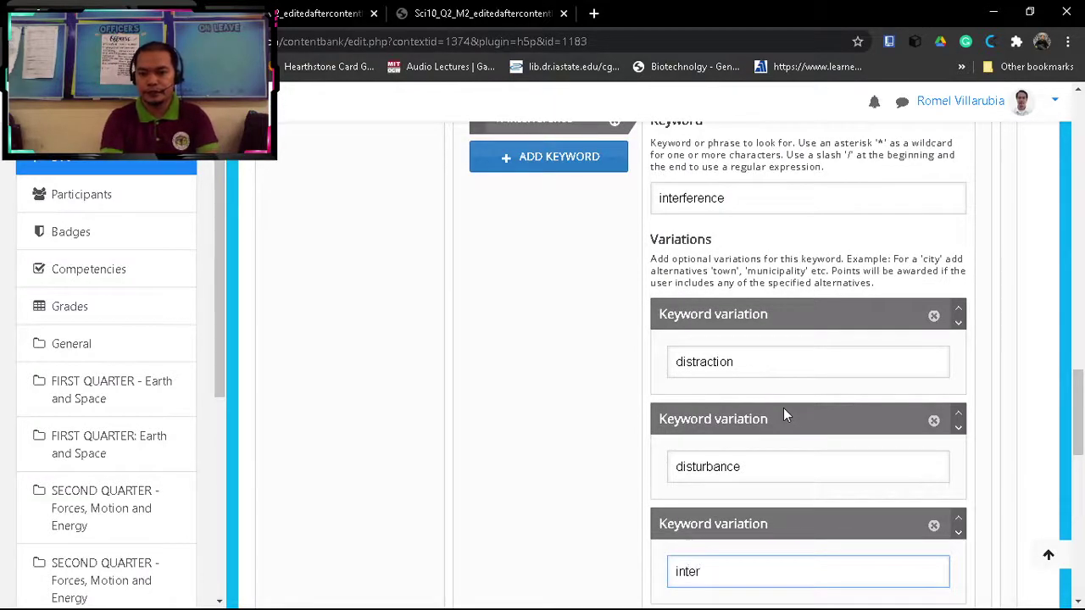
text(ferences)
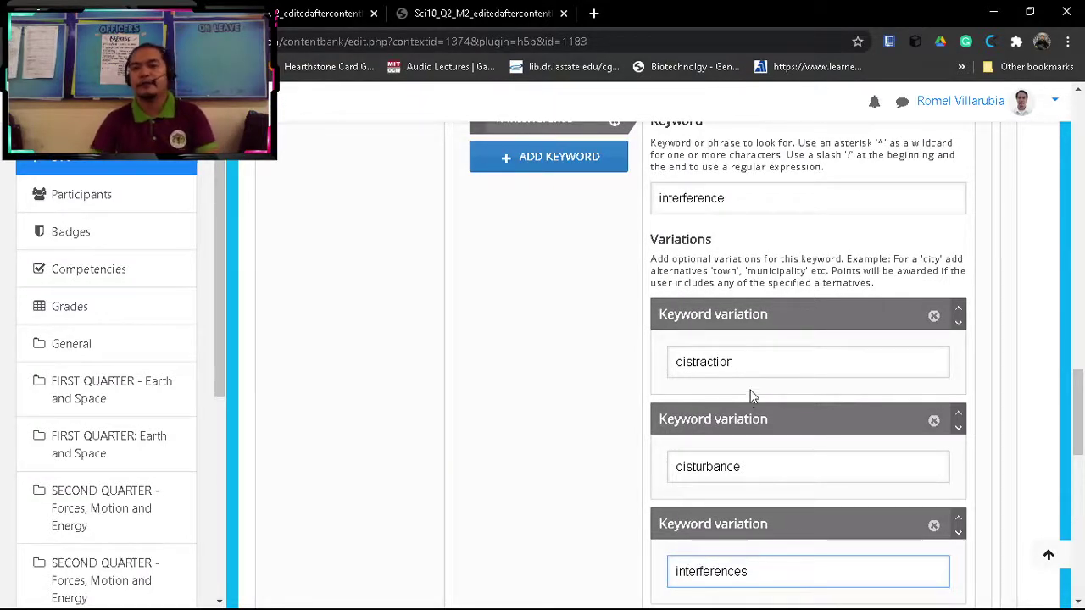
Step: Set the points awarded for the interference keyword to 5
scroll(751, 395, down, 3)
click(663, 448)
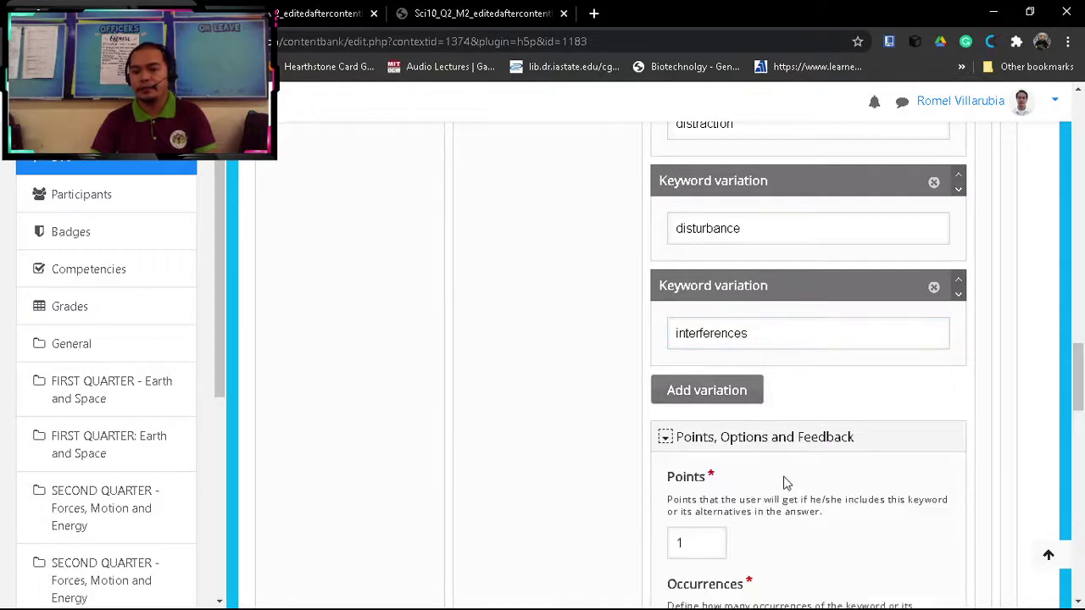
scroll(750, 444, down, 2)
drag(703, 383, 623, 398)
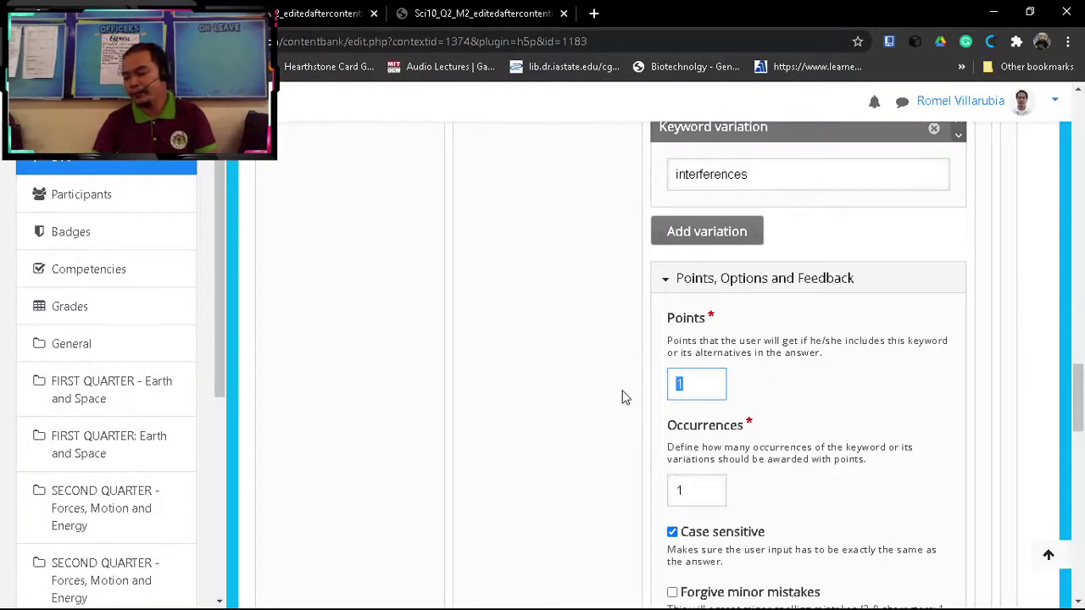
text(10)
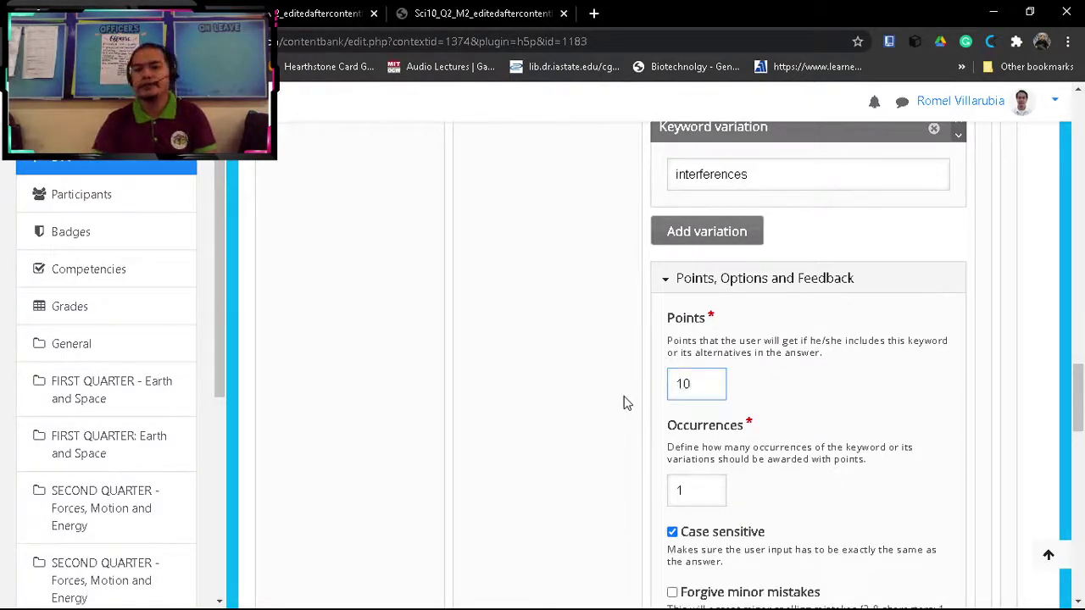
drag(695, 387, 665, 388)
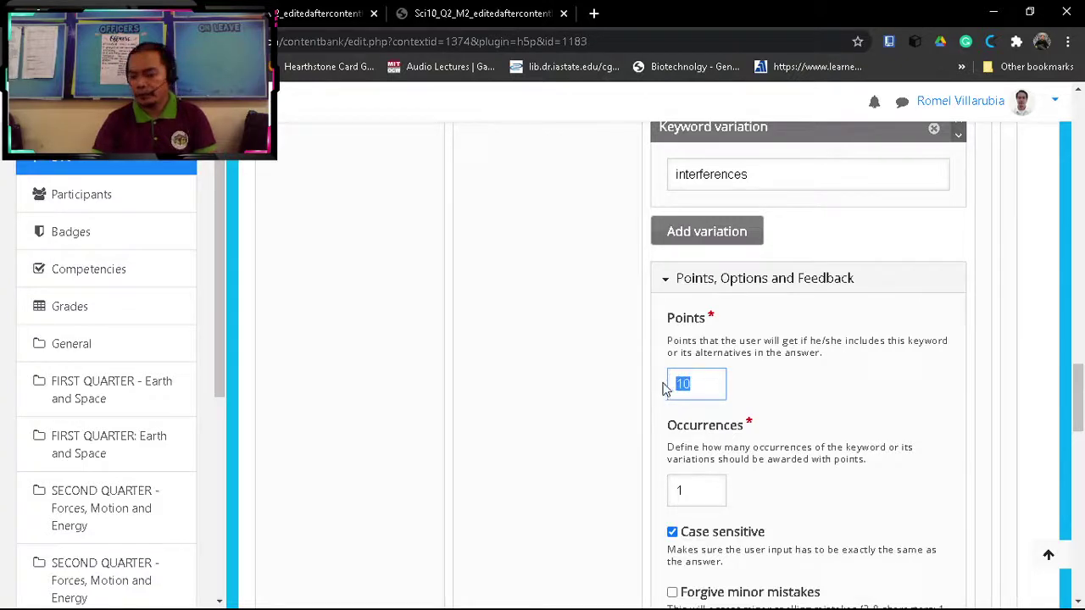
text(5)
click(594, 413)
scroll(606, 409, down, 3)
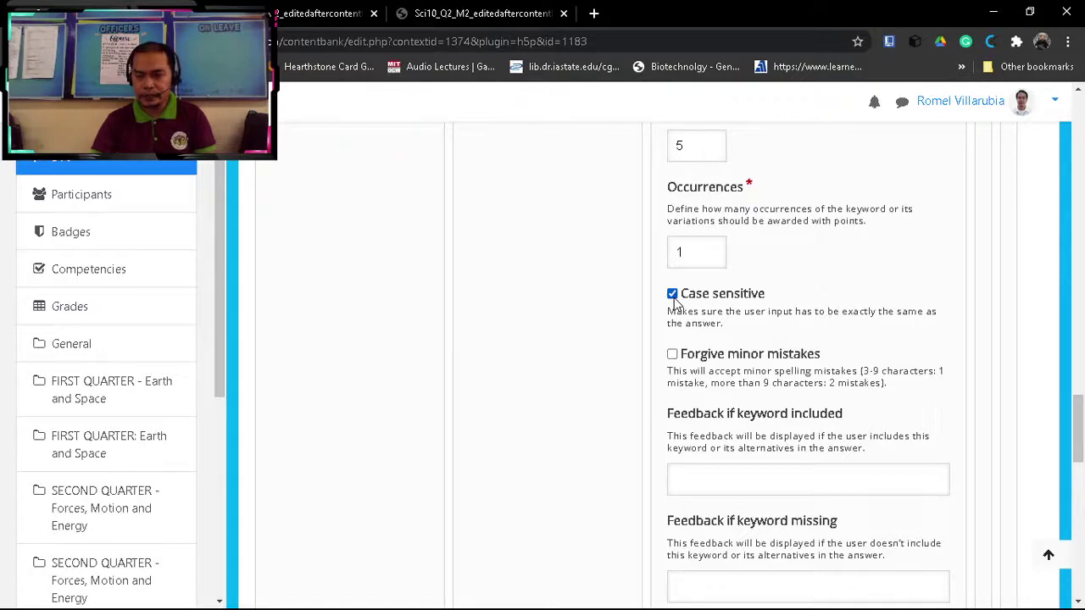
Step: Review the interference keyword's variations, matching options and feedback fields
scroll(586, 324, down, 3)
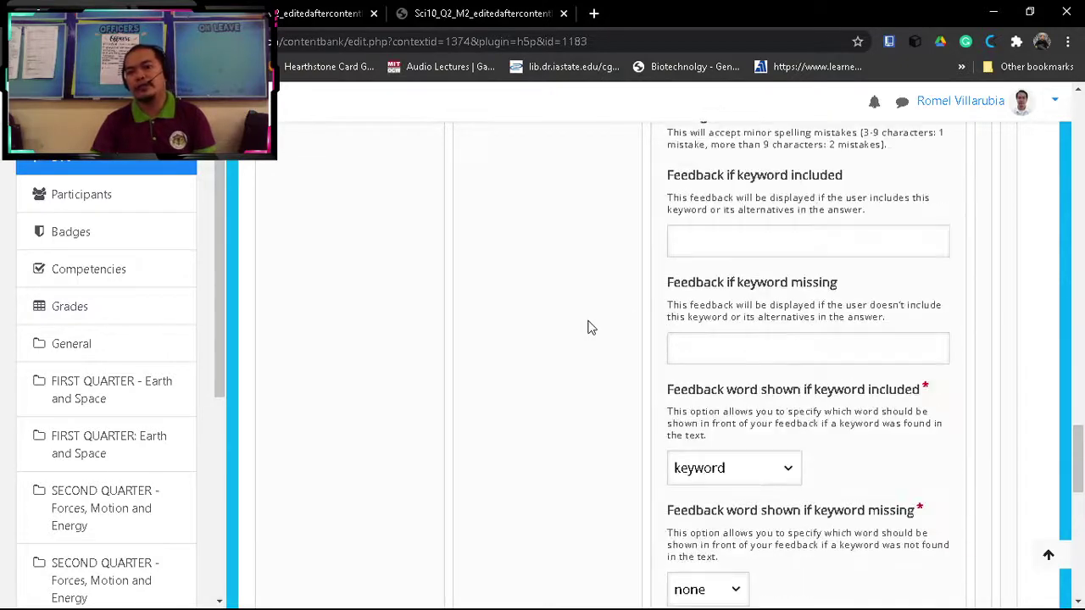
scroll(588, 326, up, 5)
scroll(589, 326, up, 5)
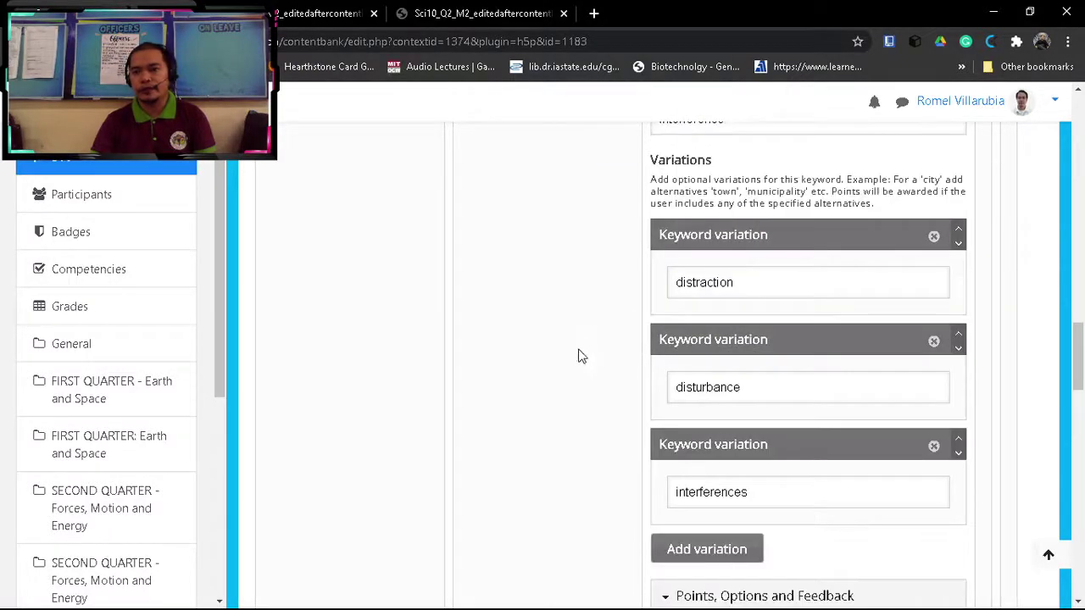
scroll(579, 356, up, 1)
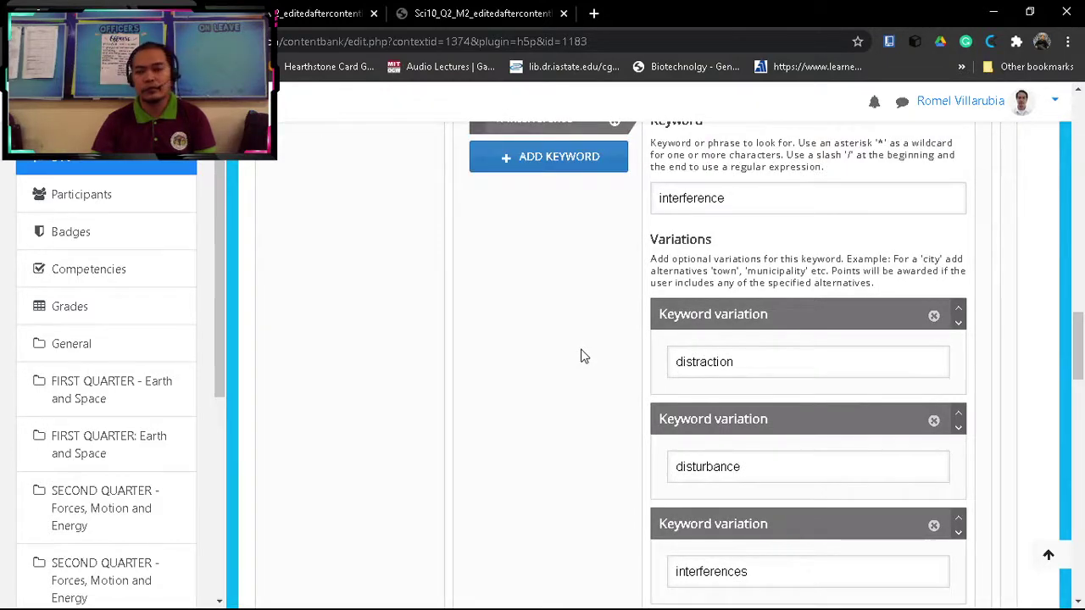
scroll(573, 385, up, 3)
scroll(575, 398, down, 4)
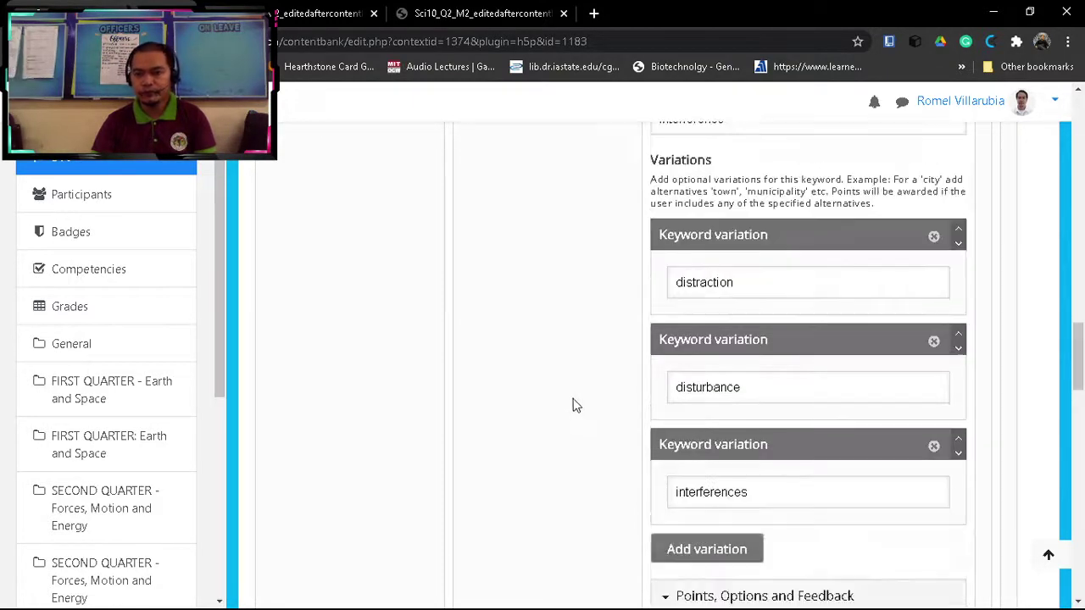
scroll(574, 398, down, 13)
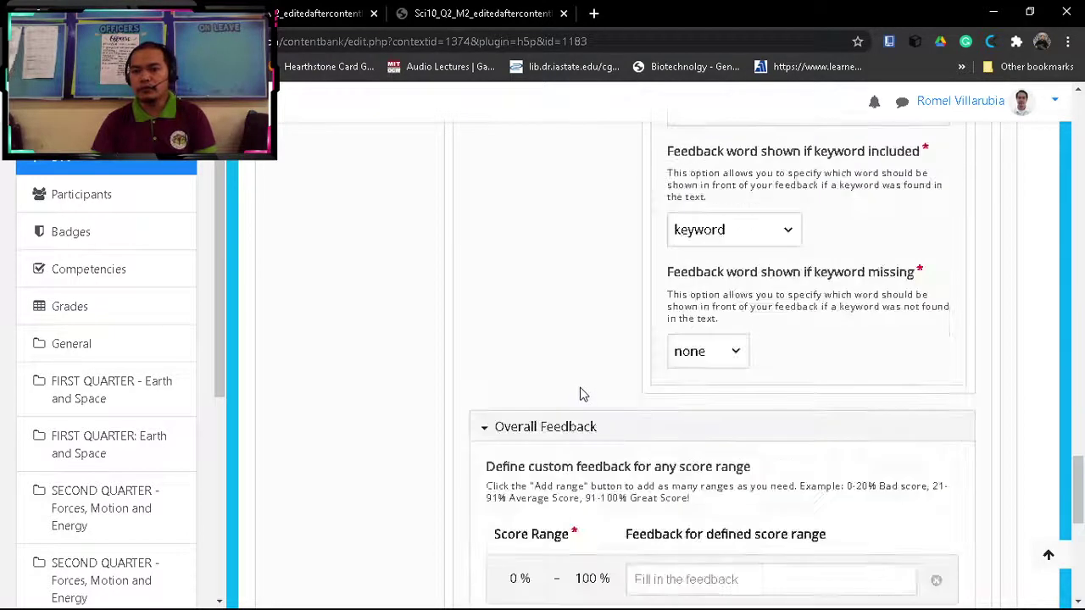
Step: Save the Electromagnetic Waves Applications book and let its preview load
scroll(583, 394, down, 6)
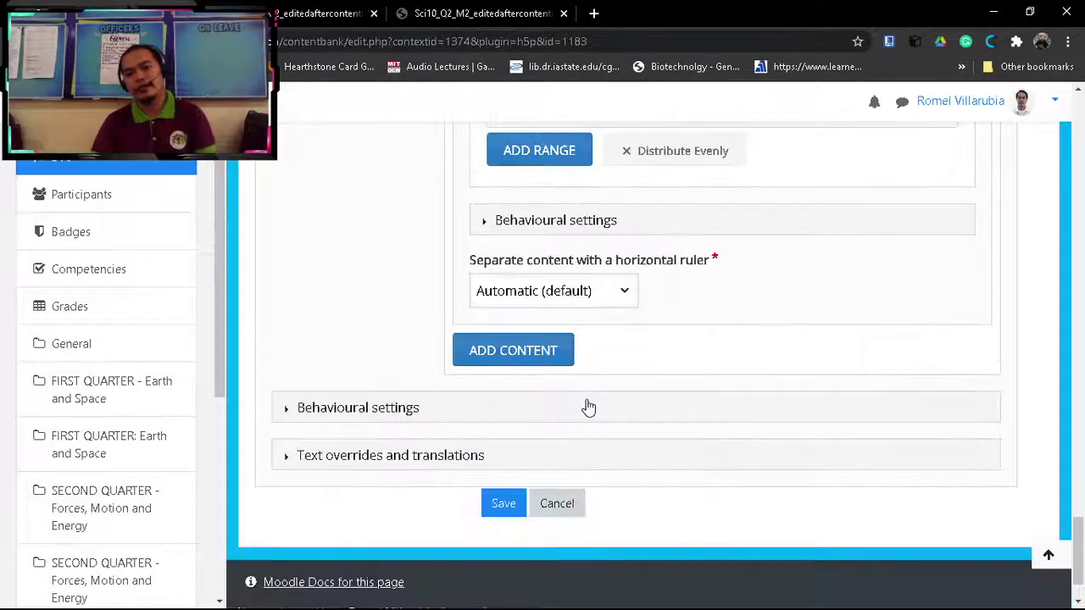
scroll(588, 407, up, 2)
scroll(690, 447, down, 1)
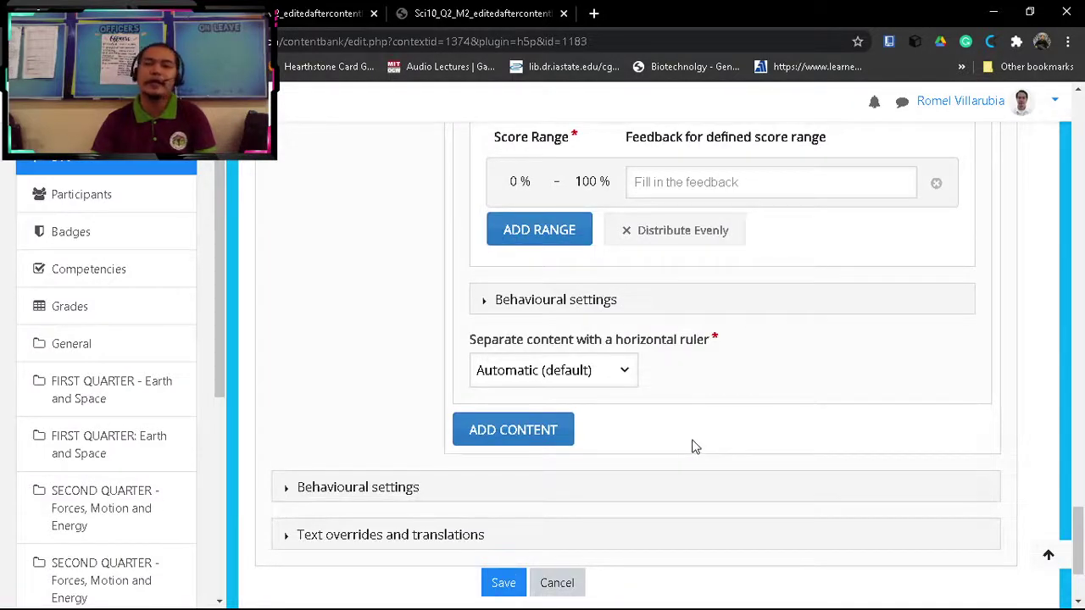
click(507, 583)
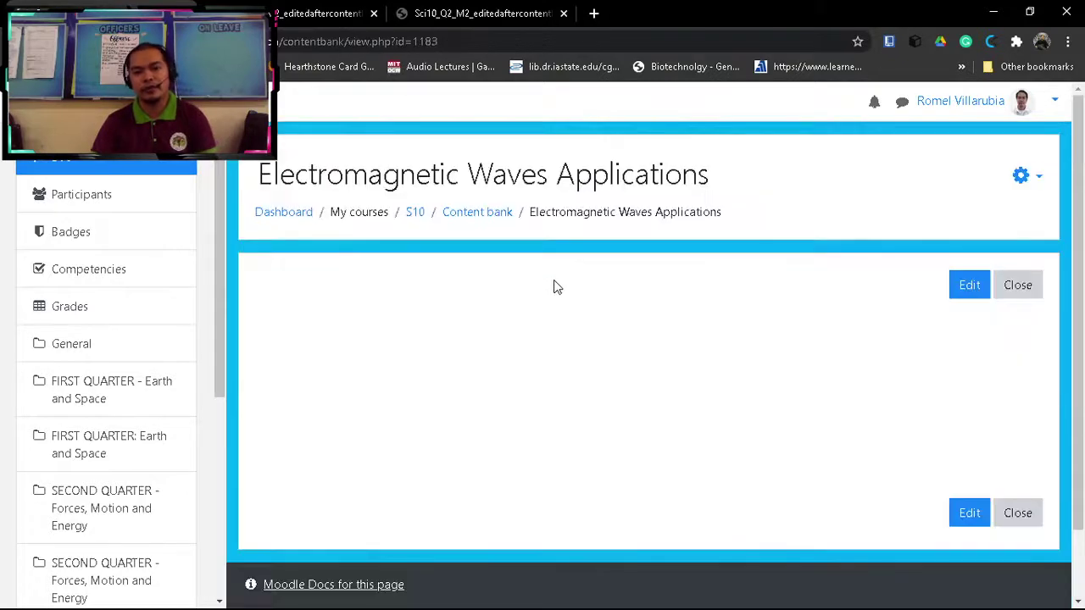
scroll(749, 377, down, 1)
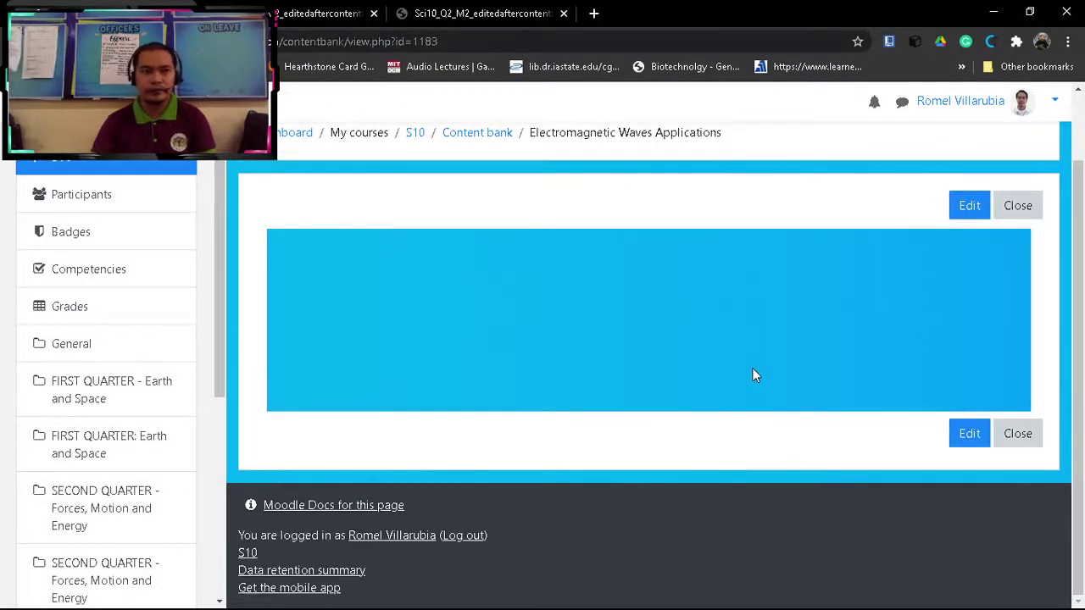
scroll(754, 365, up, 1)
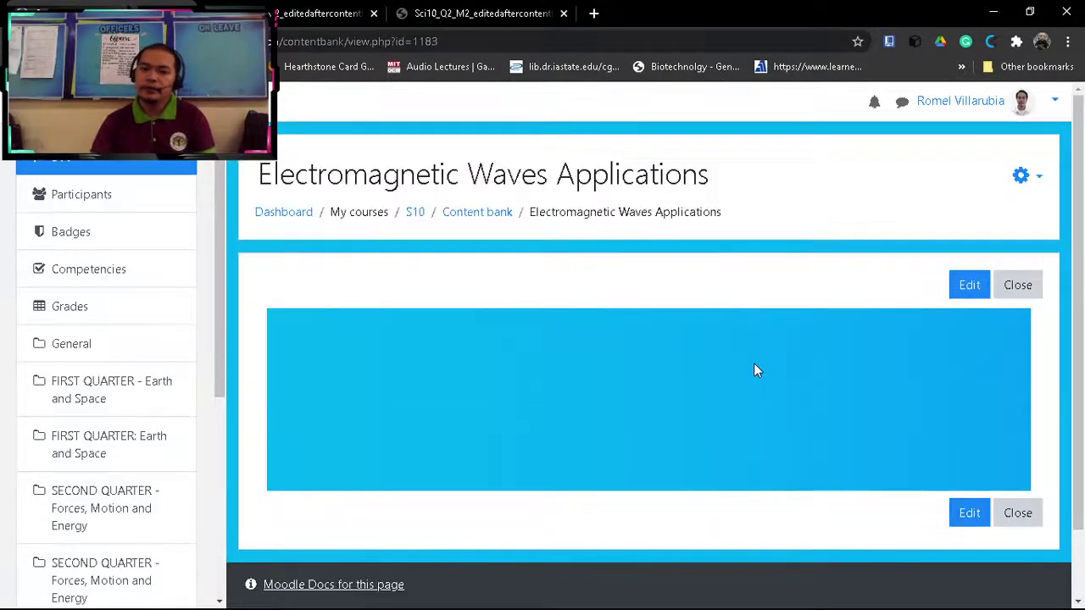
scroll(754, 365, down, 1)
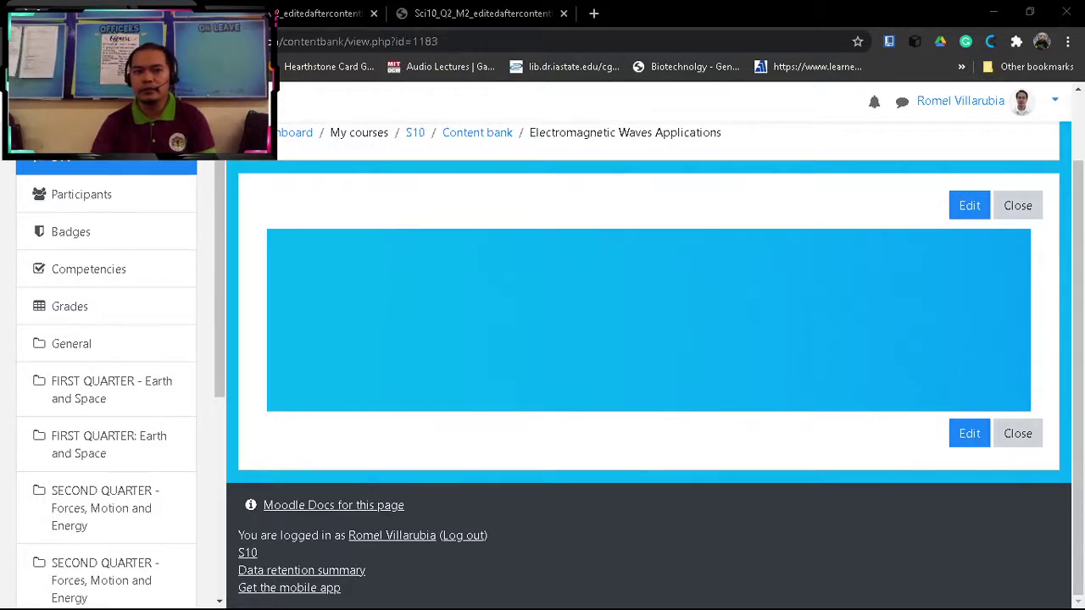
Step: Start reading the saved book from its cover and view the Let Us Learn! page
click(651, 328)
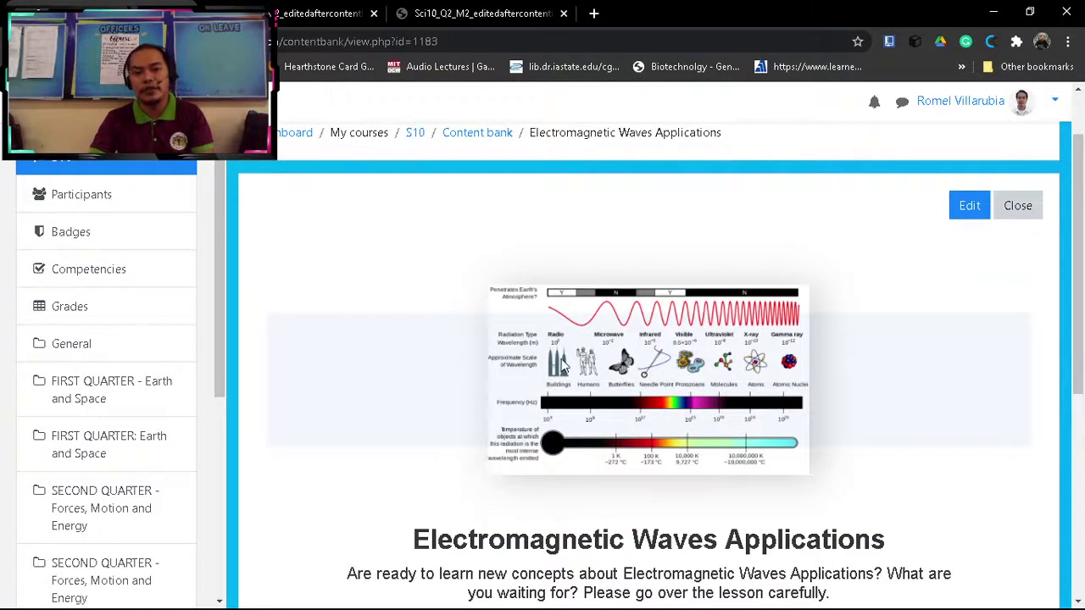
scroll(660, 389, down, 2)
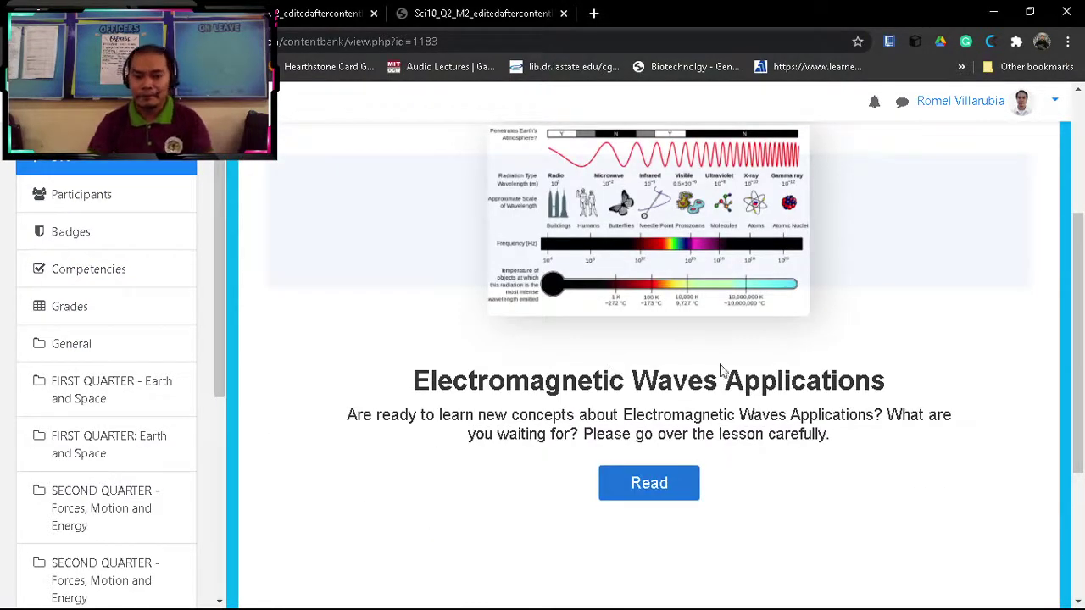
scroll(723, 377, up, 2)
scroll(722, 377, down, 2)
scroll(742, 406, down, 1)
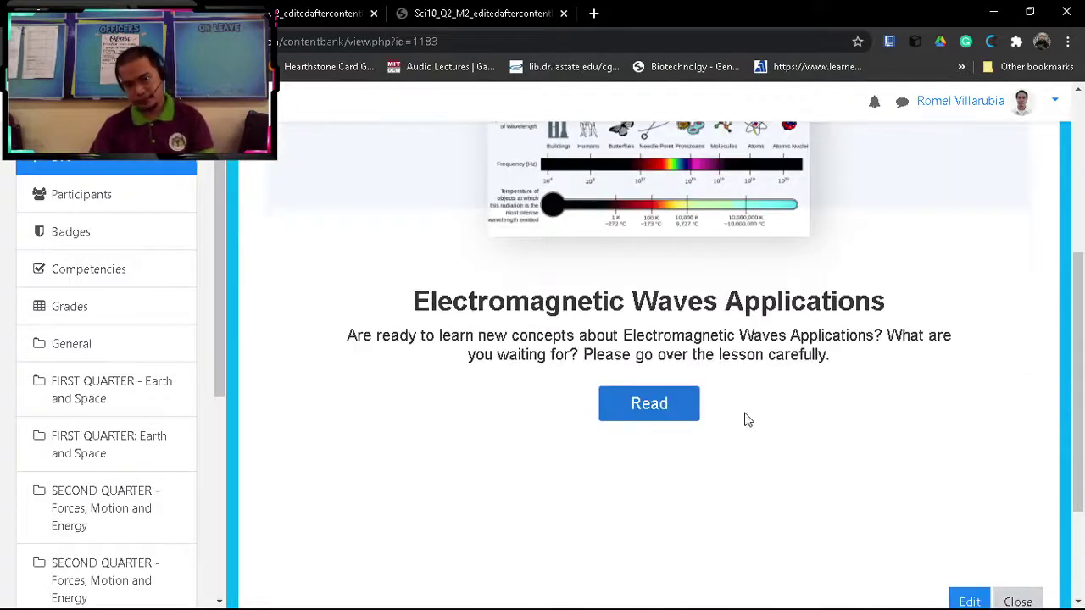
scroll(750, 417, up, 1)
click(676, 480)
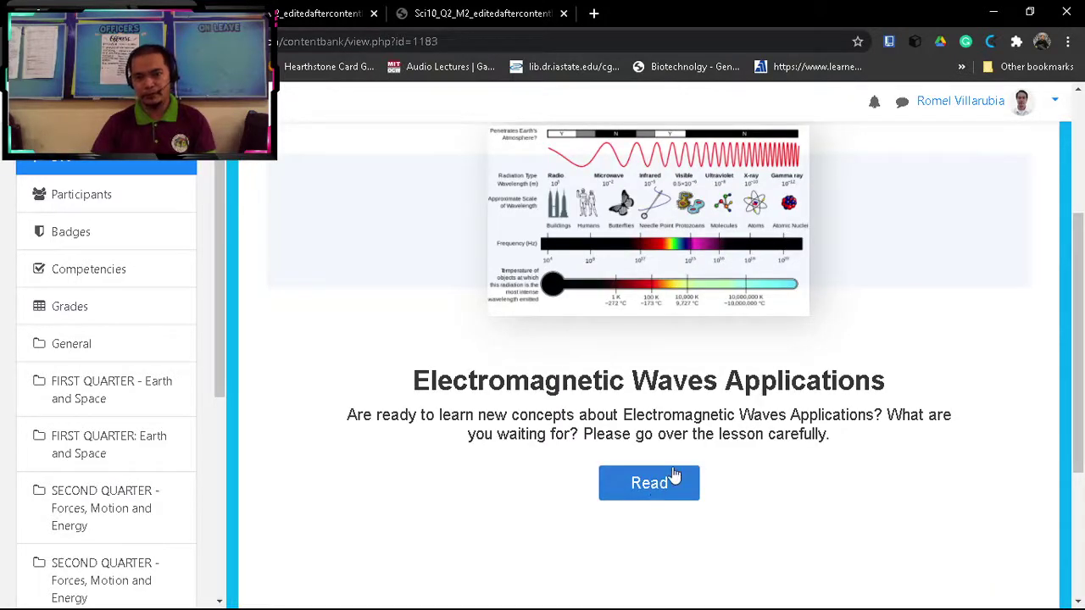
scroll(664, 381, down, 1)
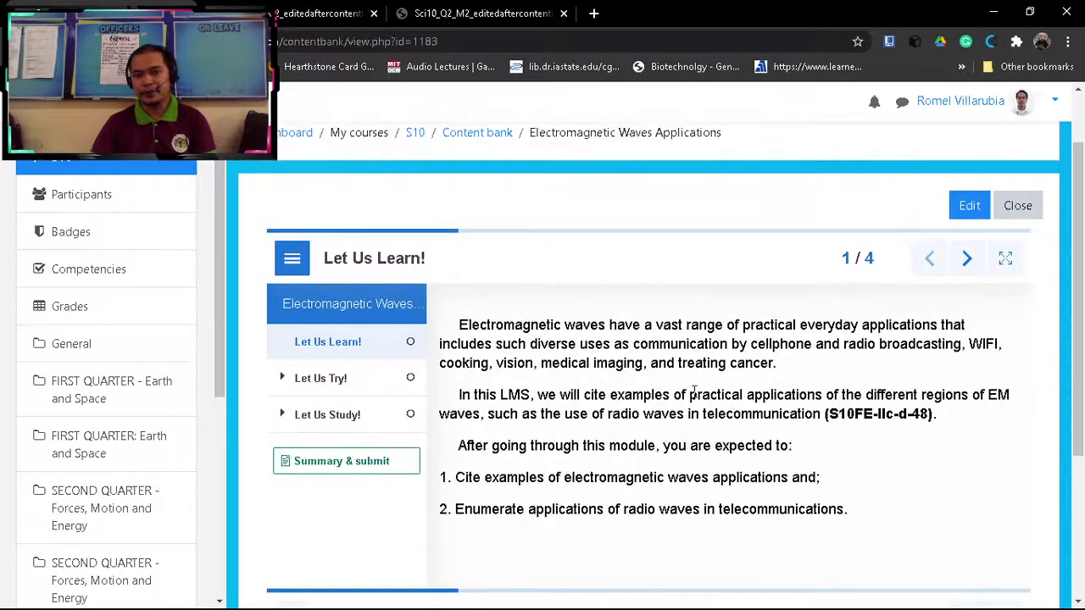
scroll(694, 394, down, 1)
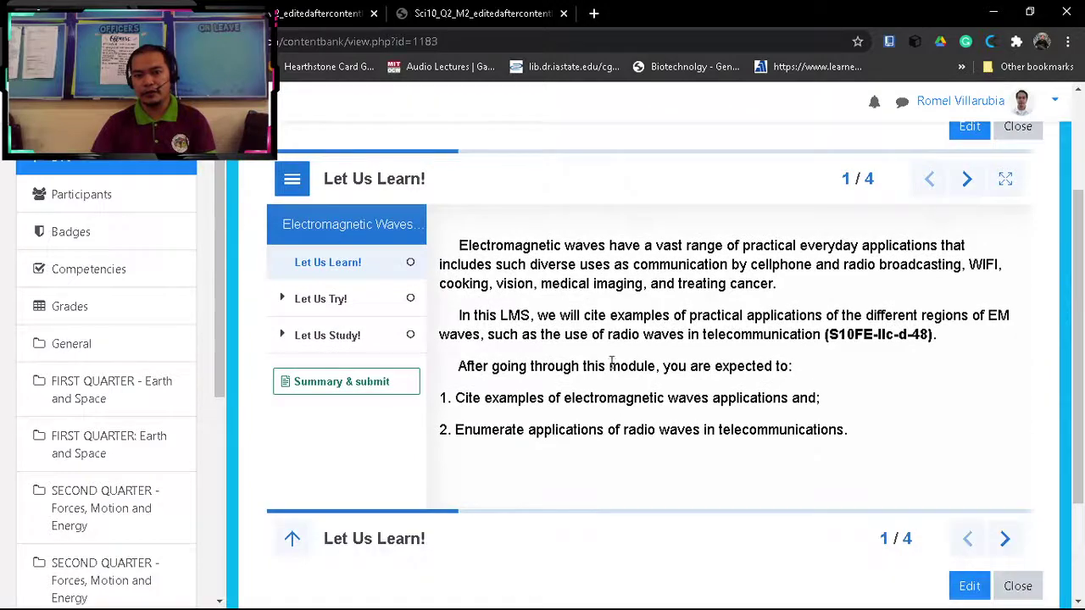
Step: View the book's Let Us Study! page from the introduction down to the essay question on static radio sound
click(337, 344)
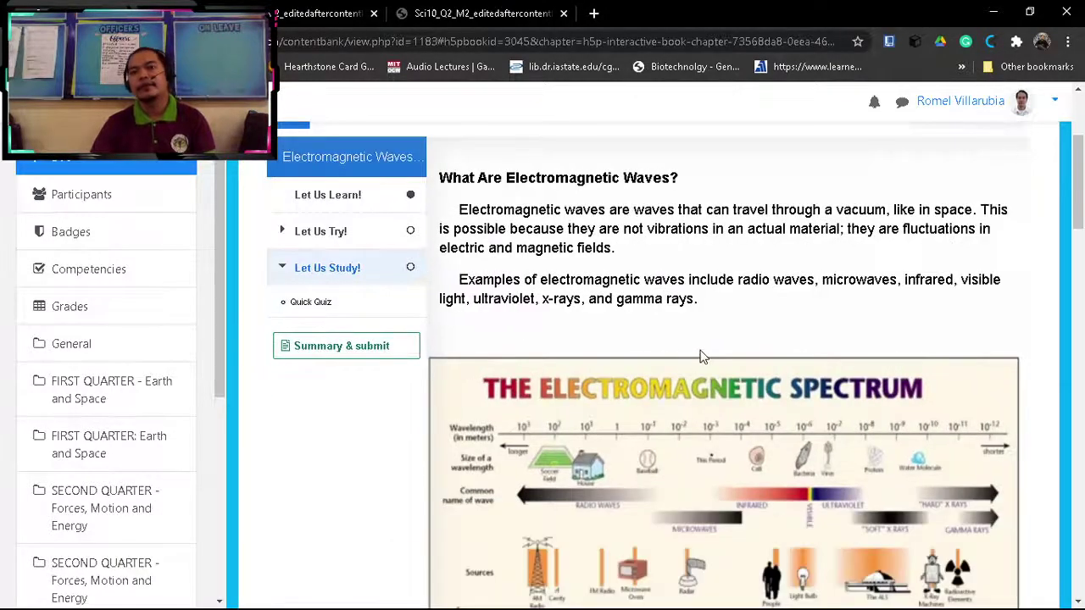
scroll(702, 355, down, 9)
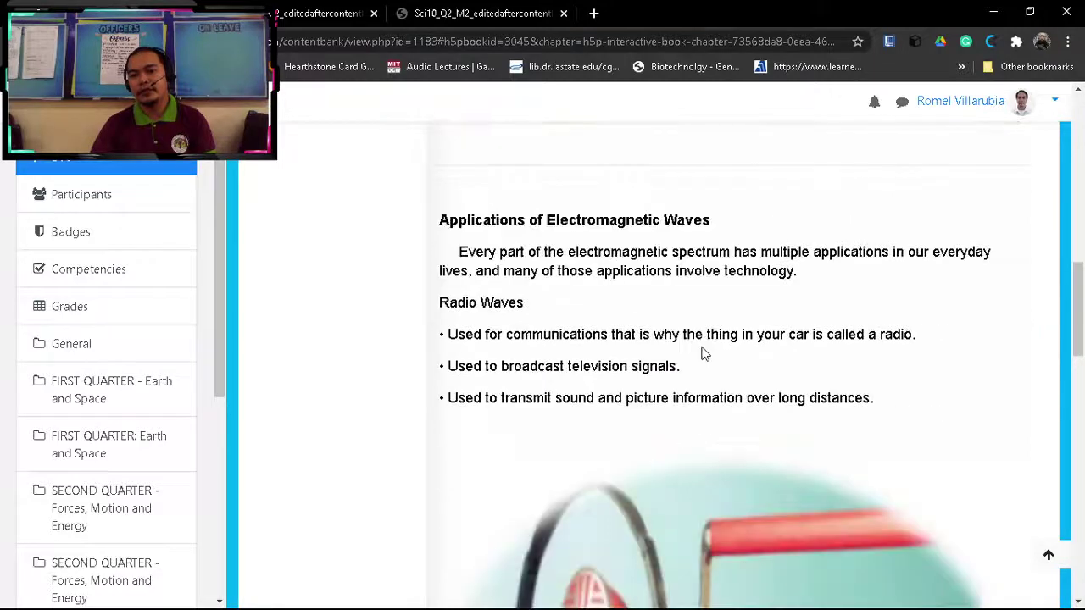
scroll(702, 354, down, 9)
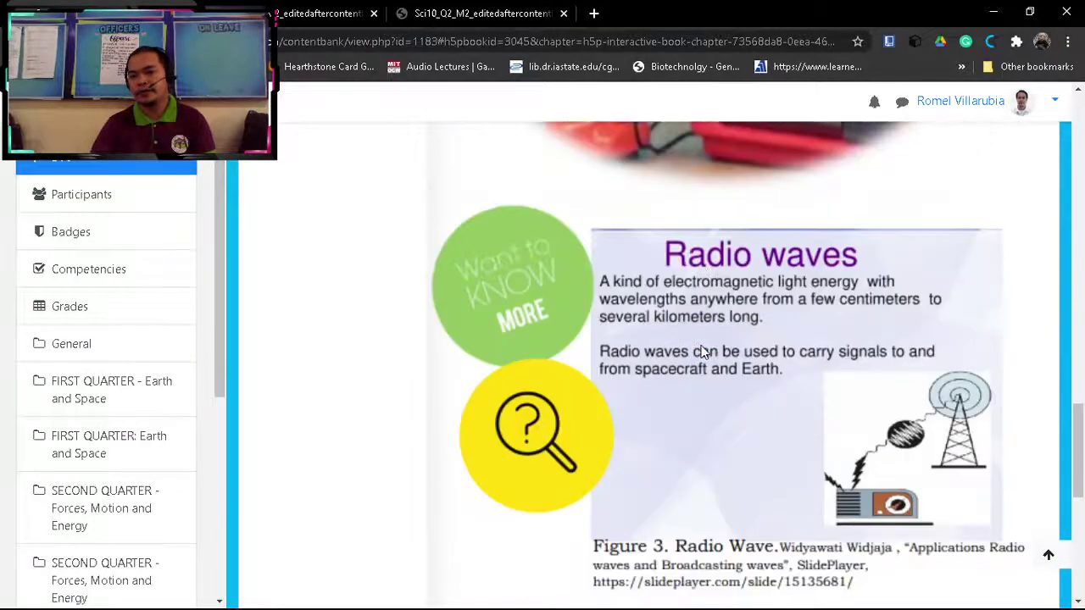
scroll(701, 355, down, 4)
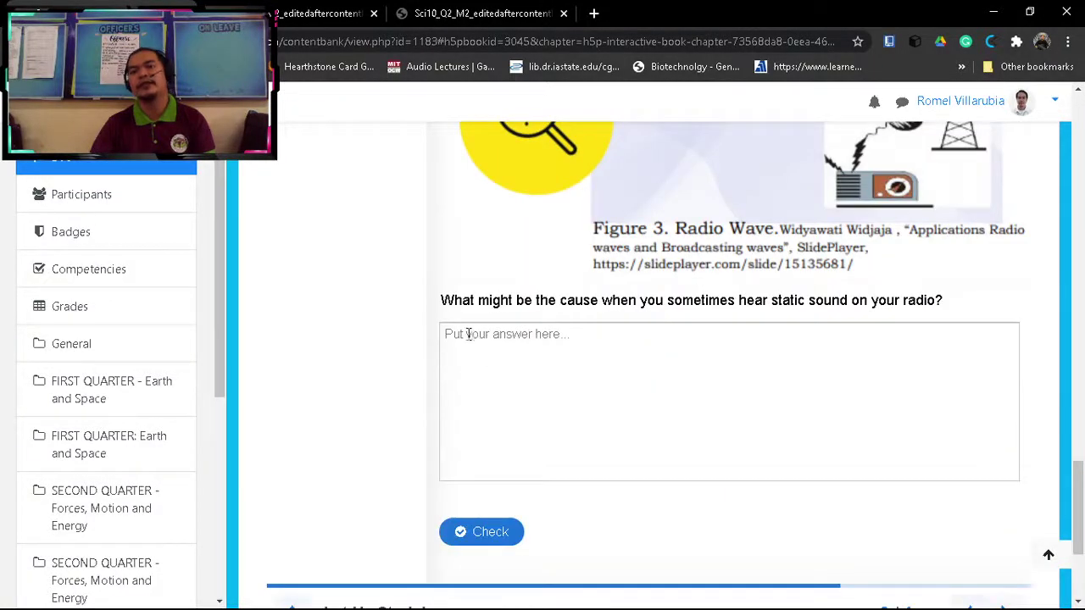
Step: Answer the essay question on static radio sound with "interference" and check the answer
click(467, 334)
drag(441, 300, 953, 305)
click(505, 348)
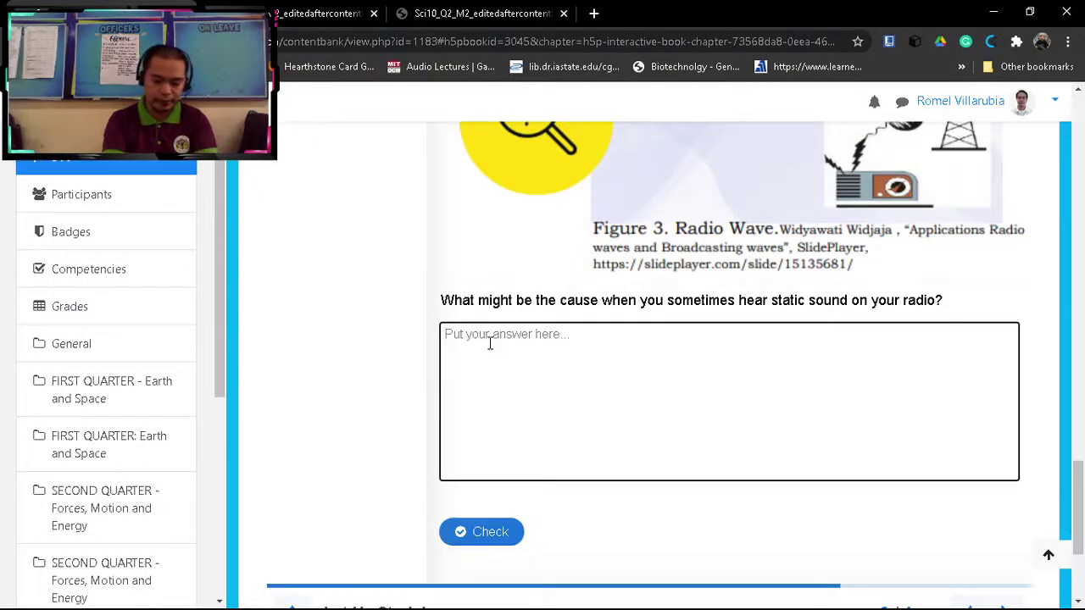
text(I)
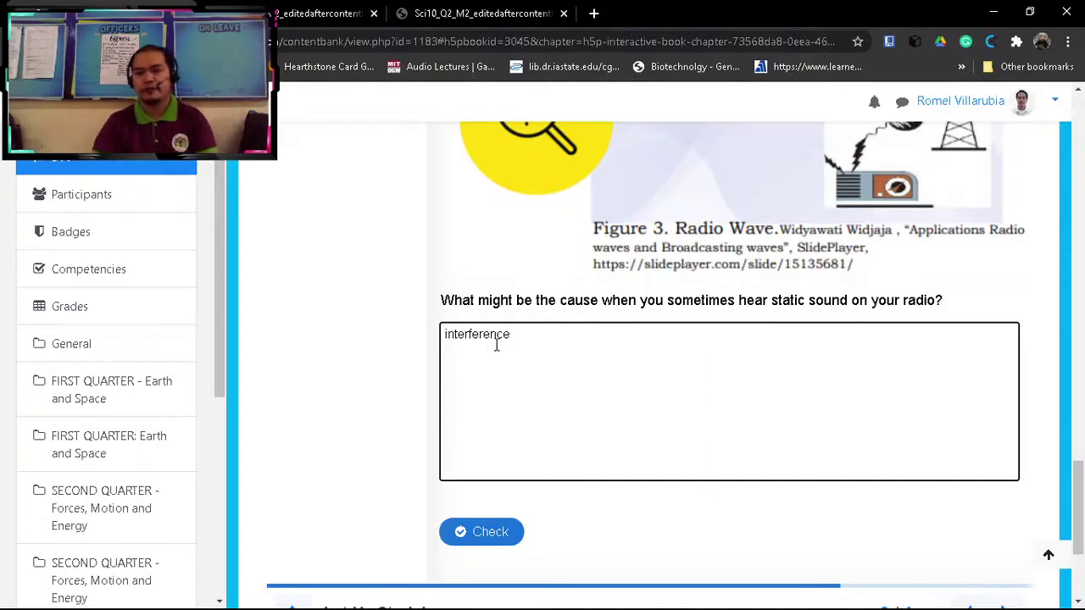
click(476, 540)
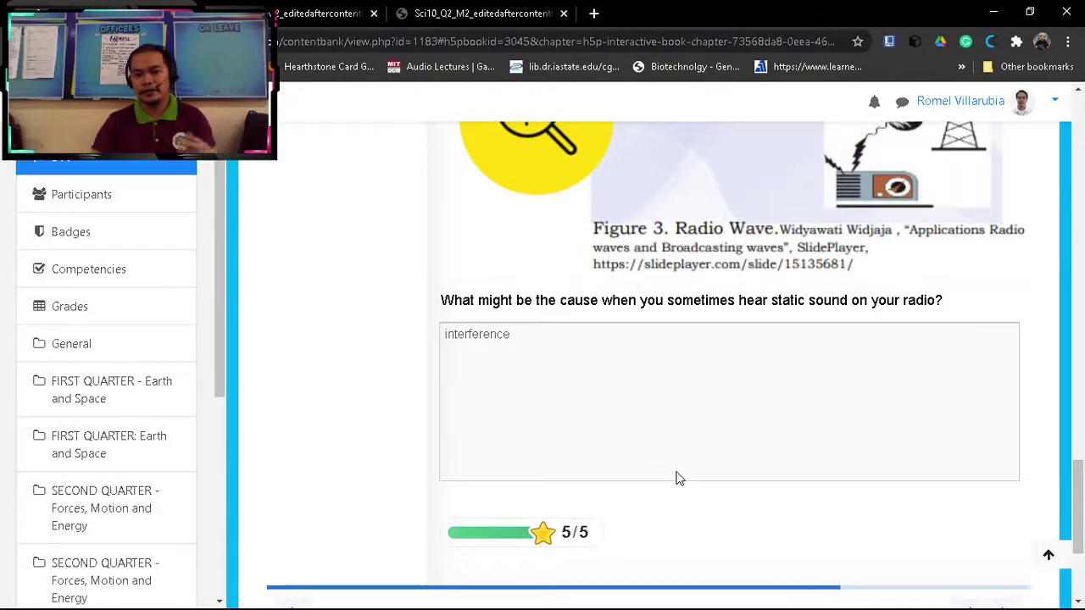
Step: Reopen the book for editing and go to the contents of its Let Us Study! page
scroll(701, 485, up, 4)
scroll(701, 485, up, 15)
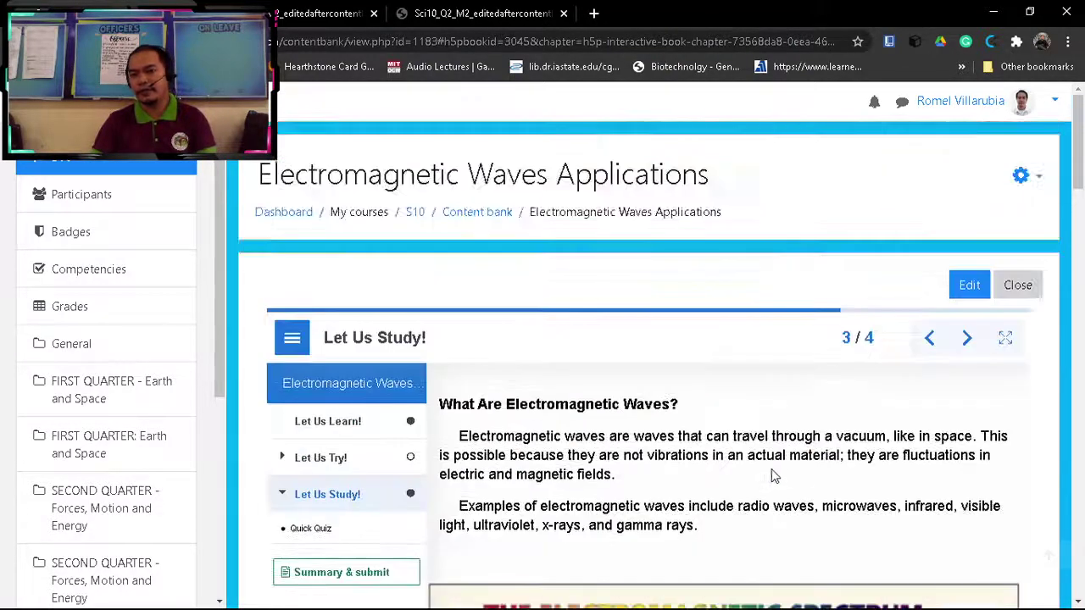
click(973, 287)
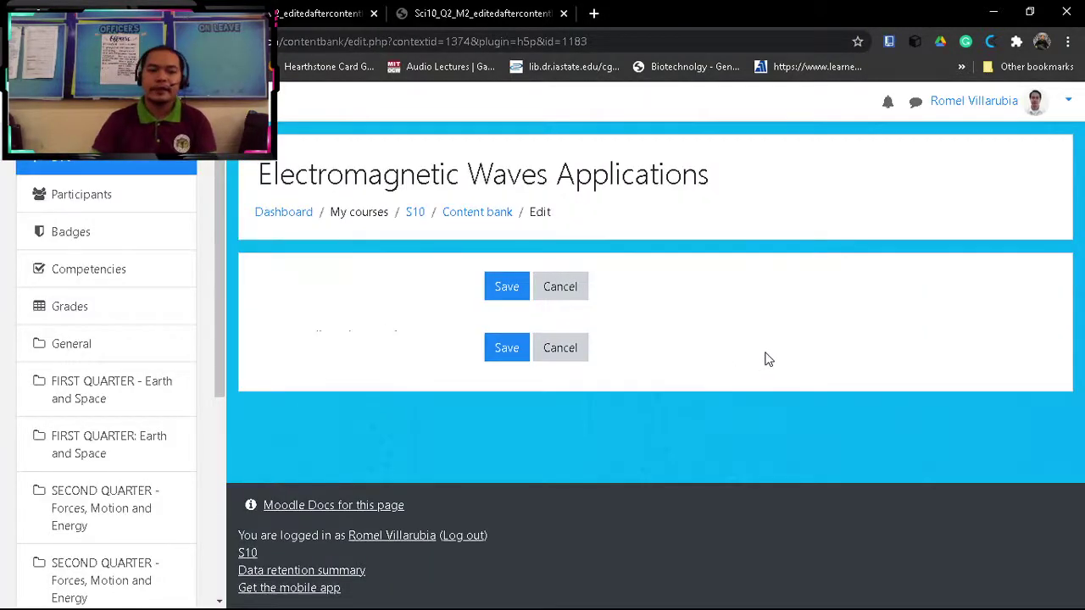
scroll(766, 358, down, 10)
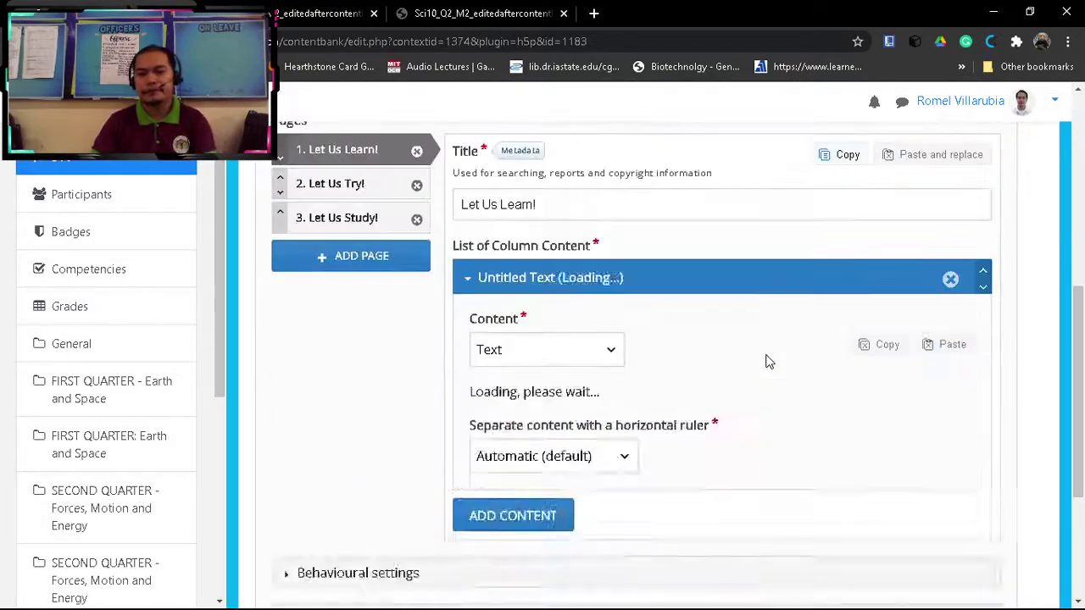
scroll(765, 356, down, 4)
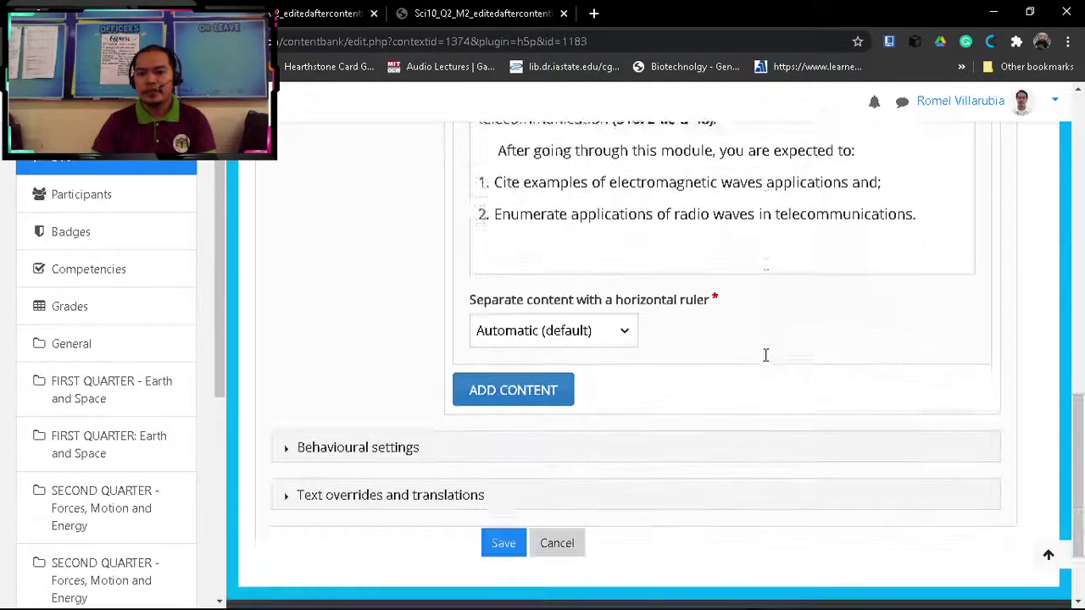
scroll(438, 357, up, 6)
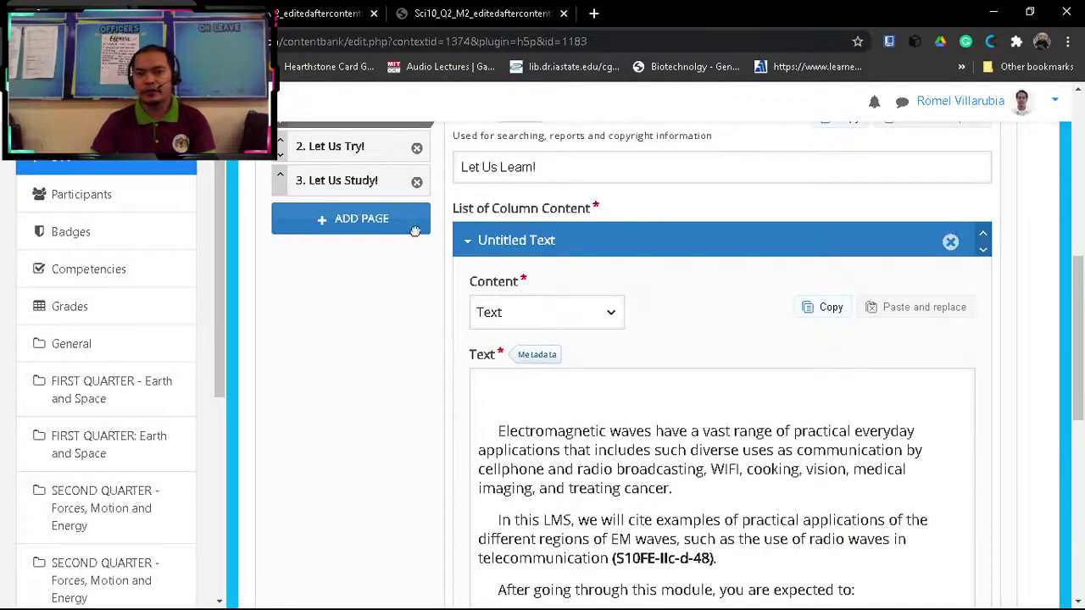
click(356, 181)
scroll(700, 370, down, 5)
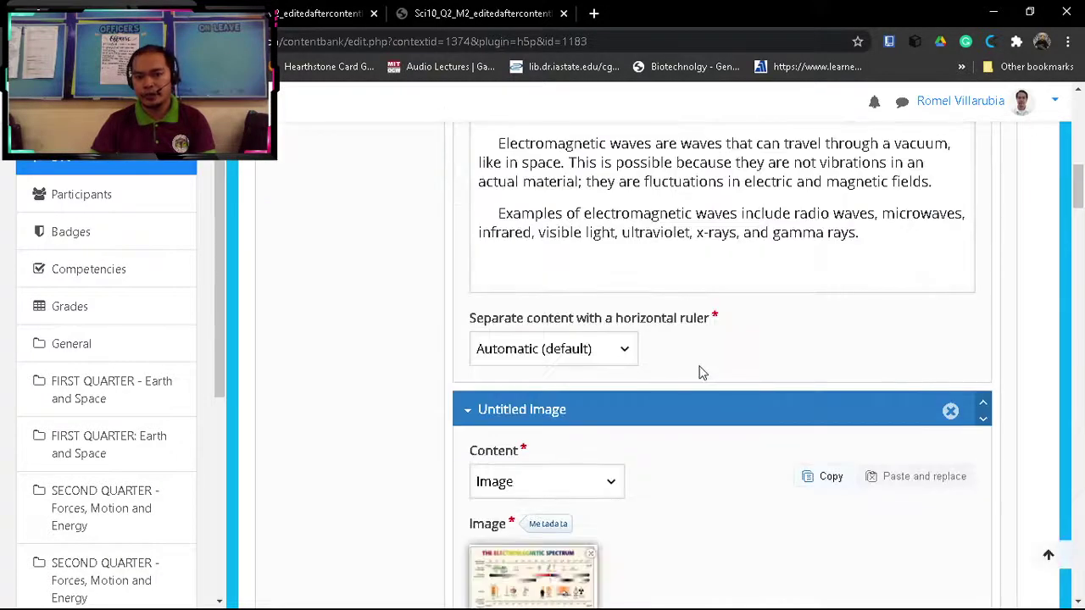
Step: Collapse the image and text blocks between the electromagnetic waves introduction and the Quick Quiz essay on the Let Us Study! page
click(467, 251)
scroll(462, 256, up, 3)
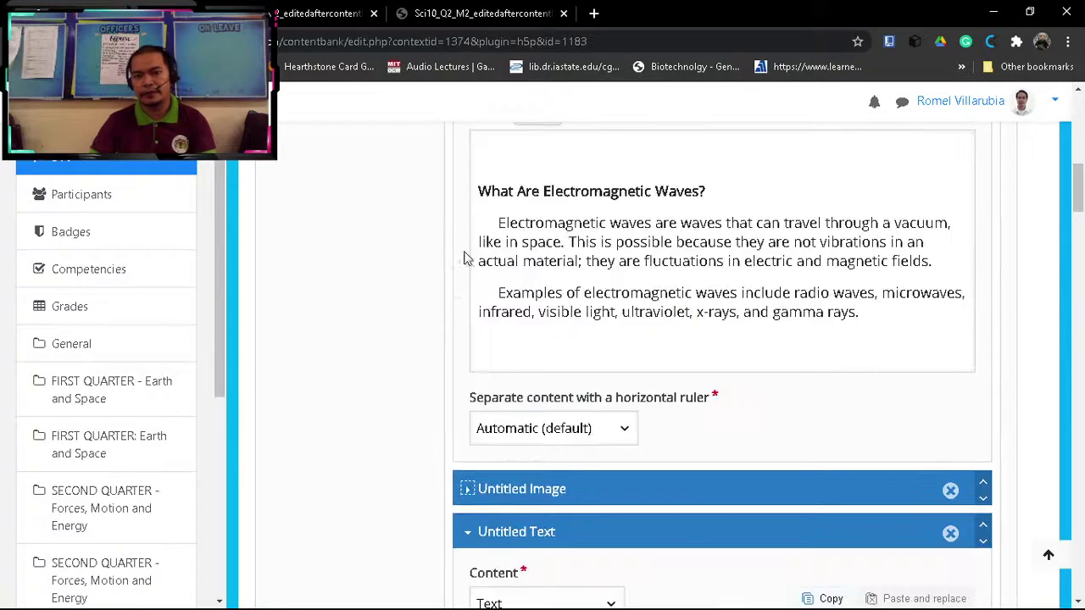
scroll(479, 508, up, 1)
scroll(477, 529, down, 2)
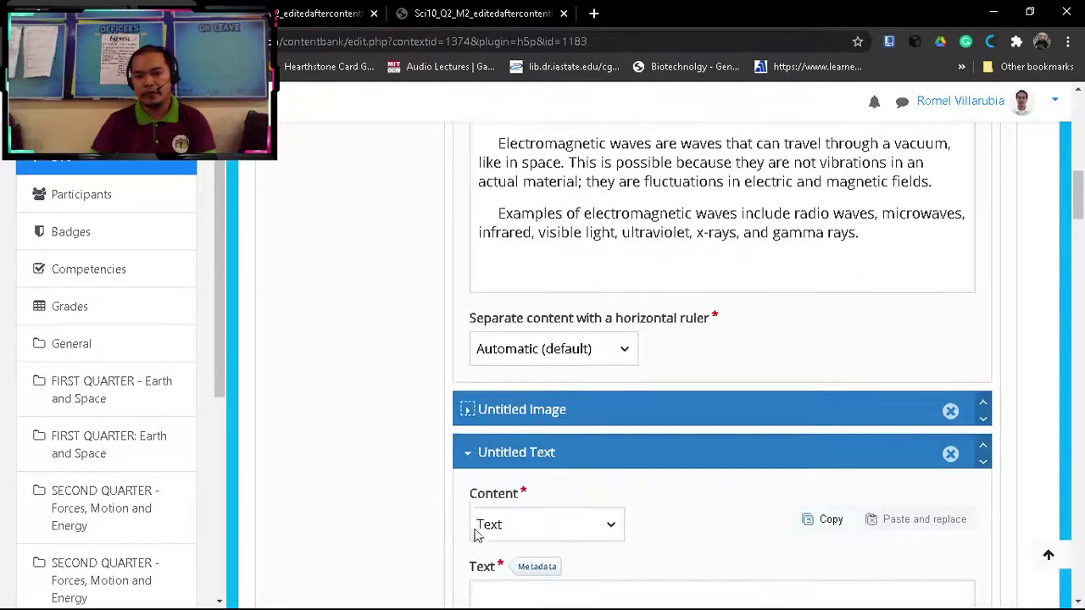
click(467, 453)
scroll(472, 456, down, 1)
click(470, 417)
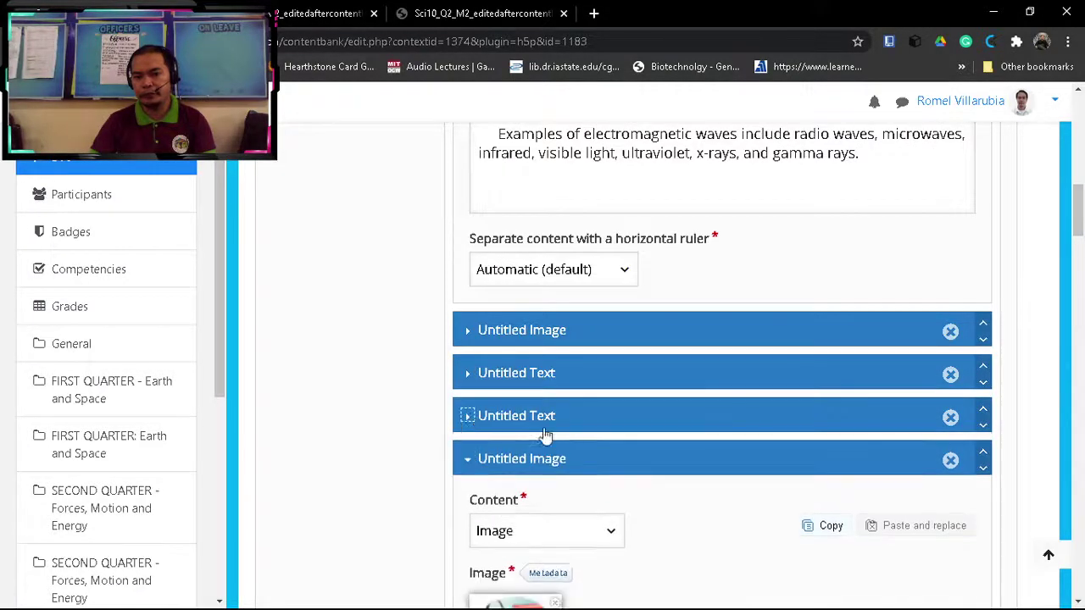
scroll(543, 428, down, 3)
click(466, 220)
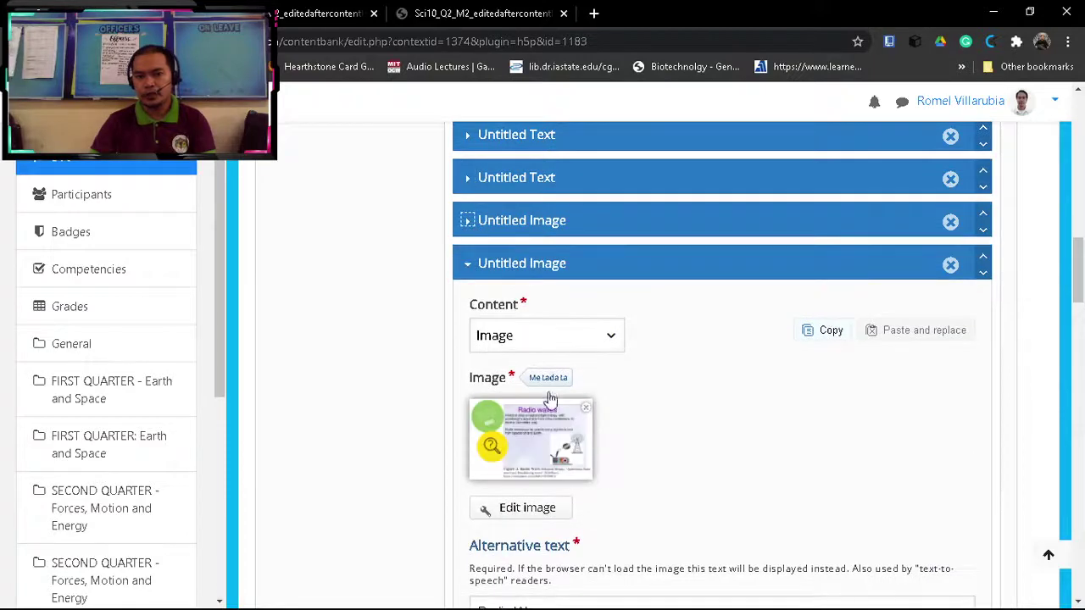
click(467, 263)
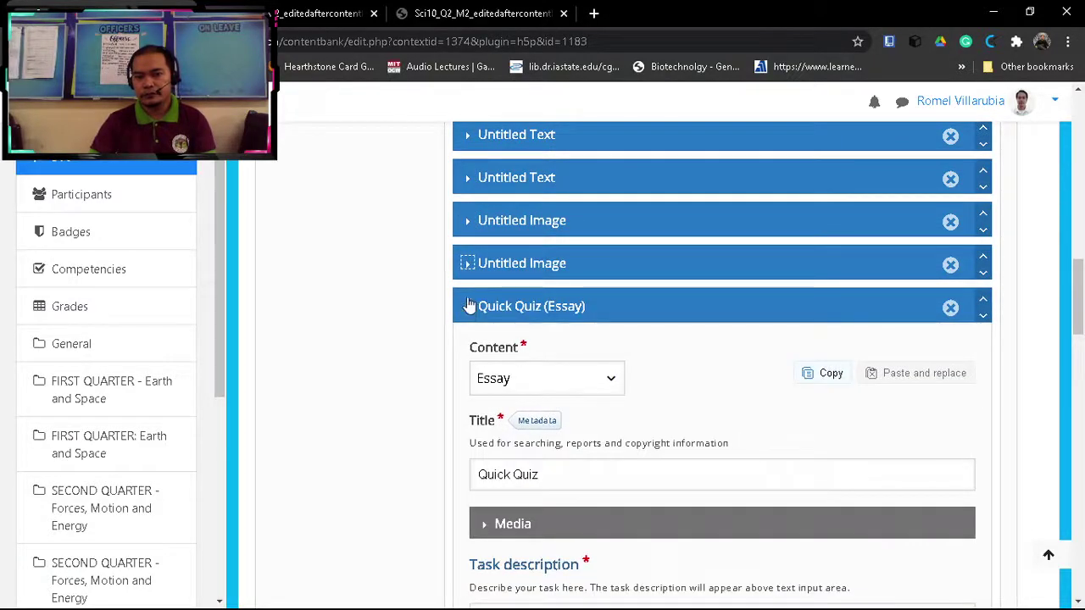
Step: Copy the essay's title "Quick Quiz" into the task description as a bold line above the question
scroll(583, 410, down, 2)
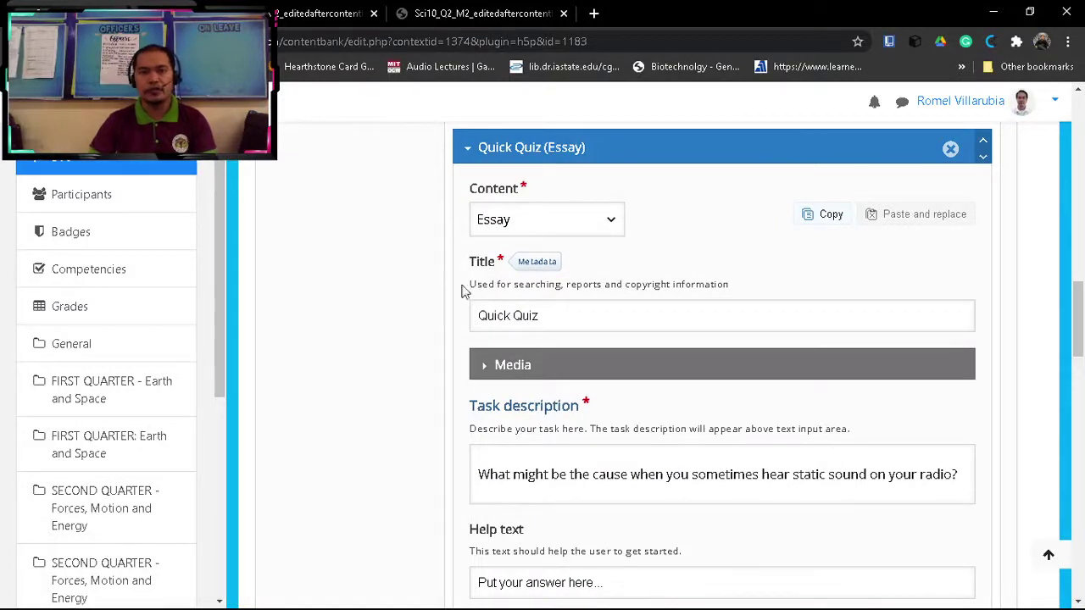
drag(546, 323, 471, 320)
key(ctrl+c)
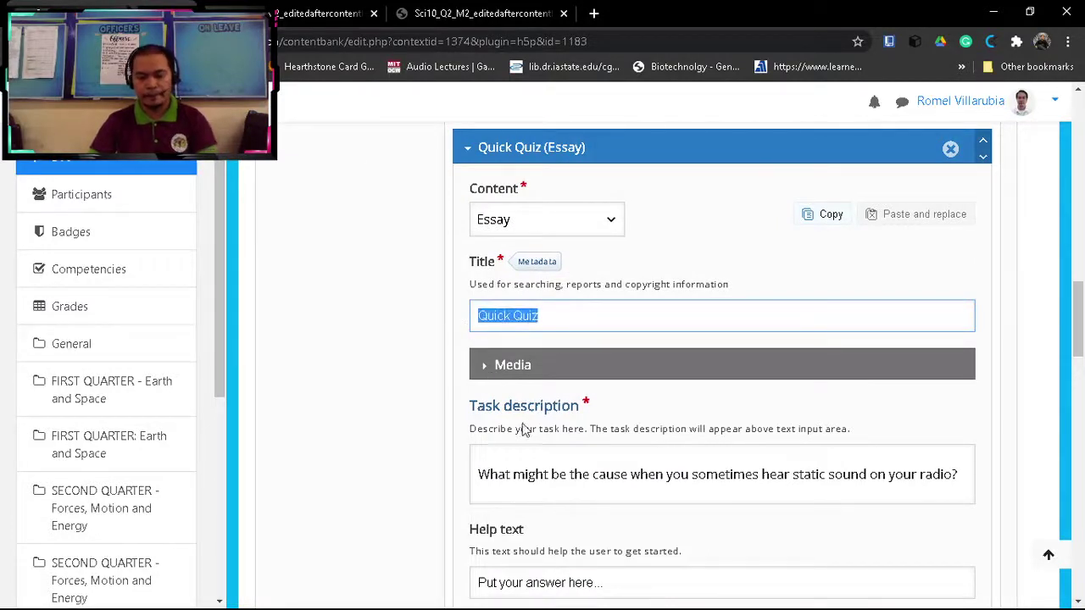
click(480, 477)
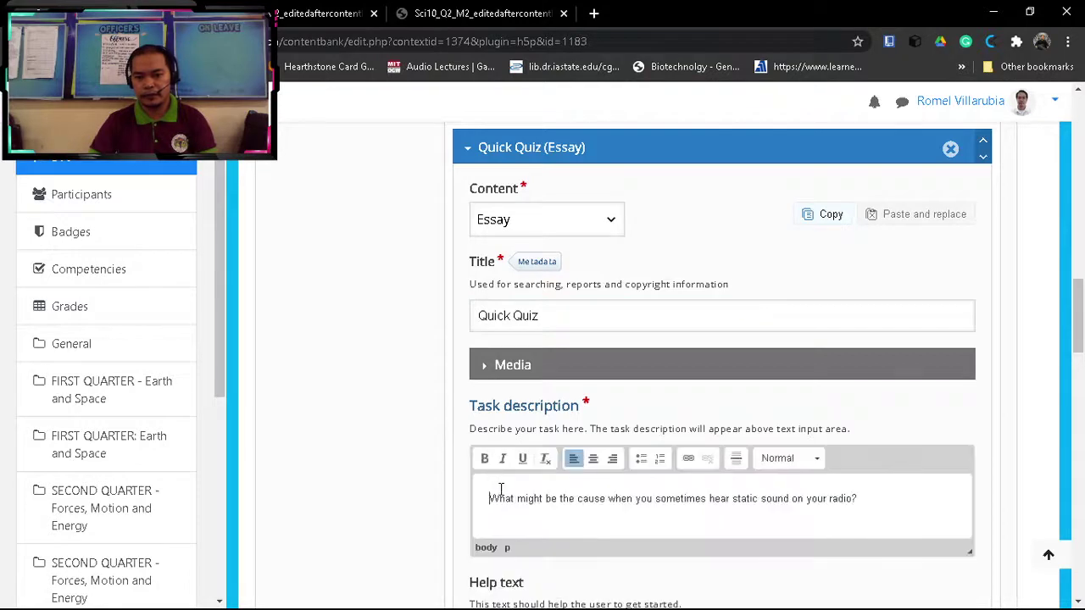
key(Return)
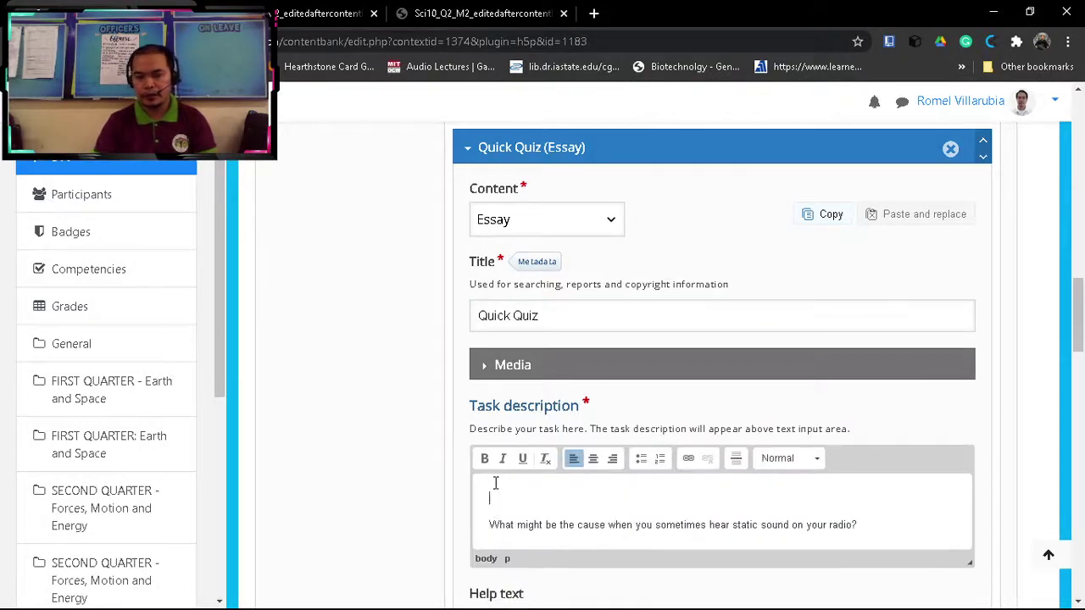
key(ctrl+v)
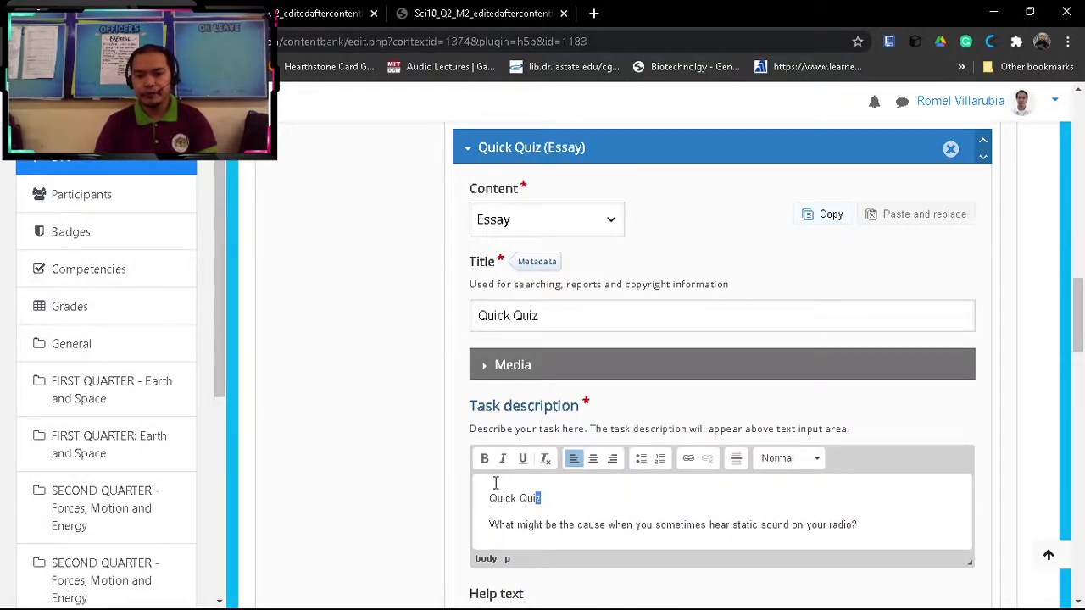
key(ctrl+shift+Left)
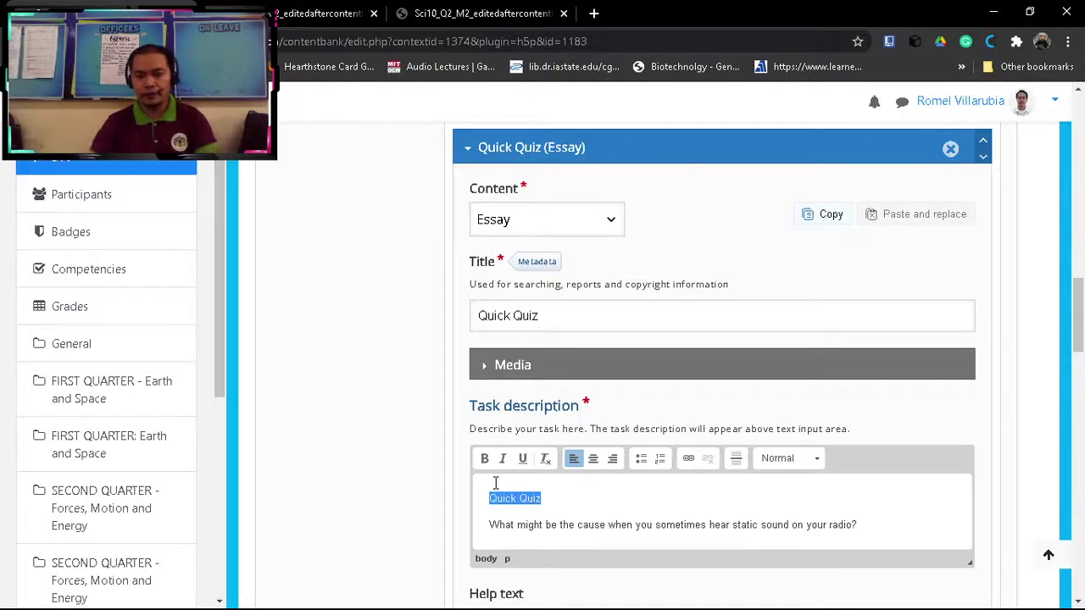
key(ctrl+b)
Step: Add an empty line above the bold "Quick Quiz" heading and another below the question in the task description
click(491, 494)
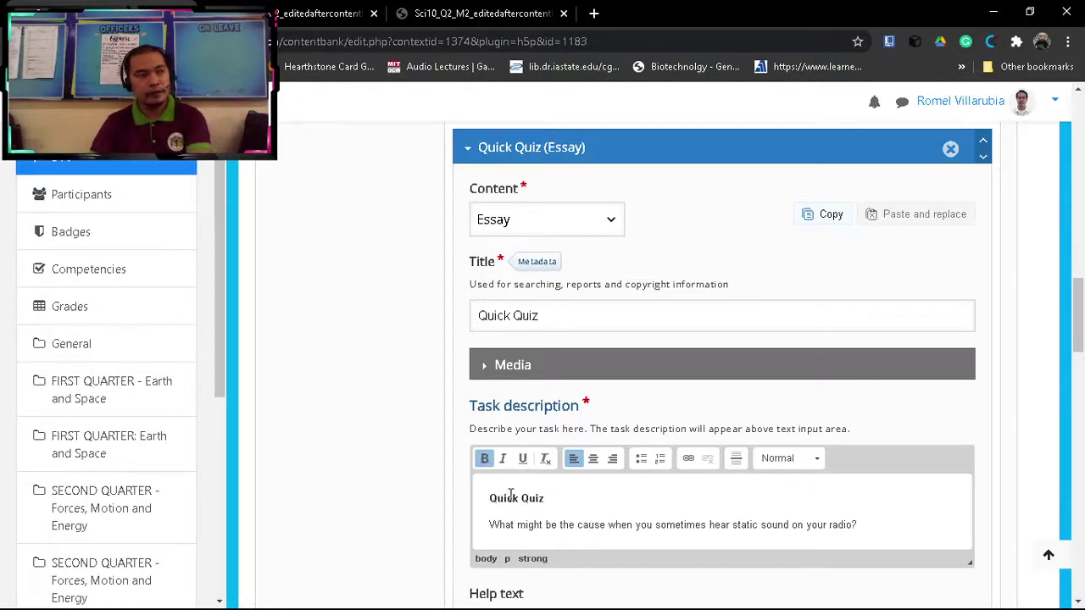
key(Return)
scroll(830, 521, down, 1)
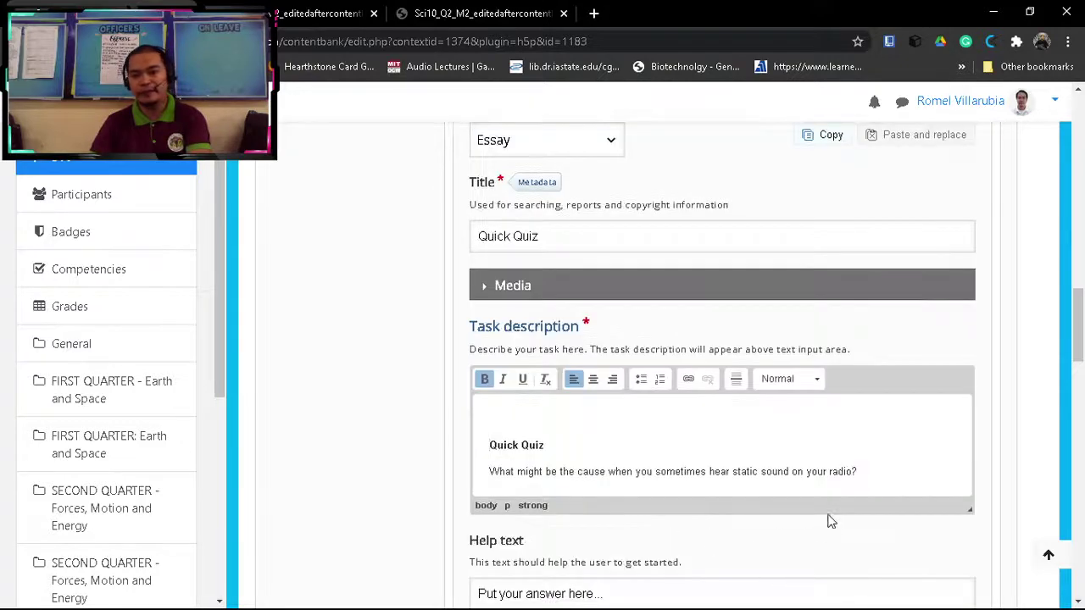
click(877, 472)
key(Return)
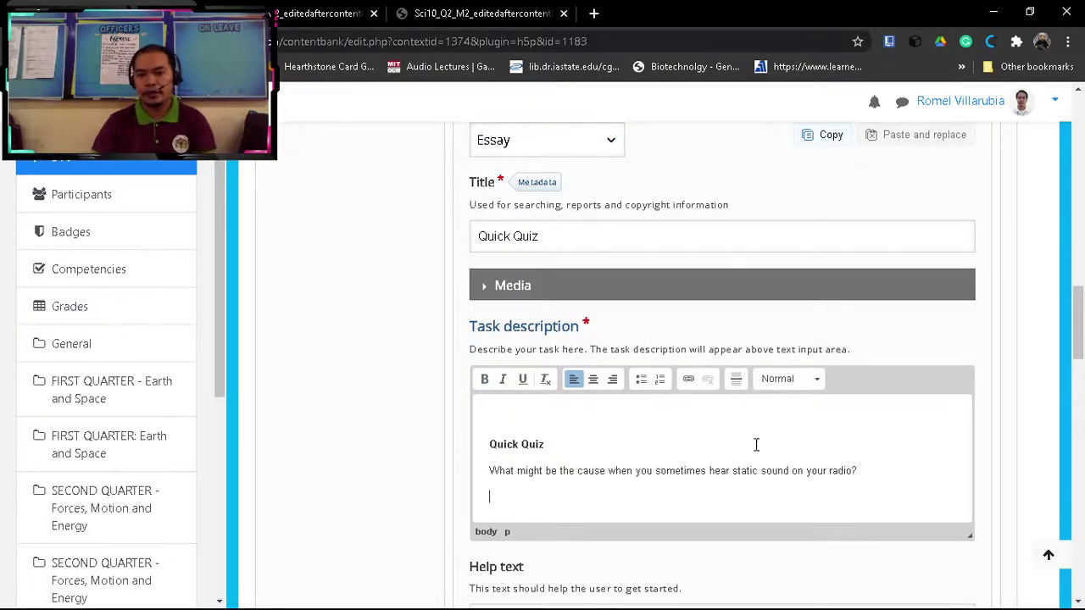
Step: Keep the essay's remaining settings as they are and save the interactive book
scroll(717, 450, down, 2)
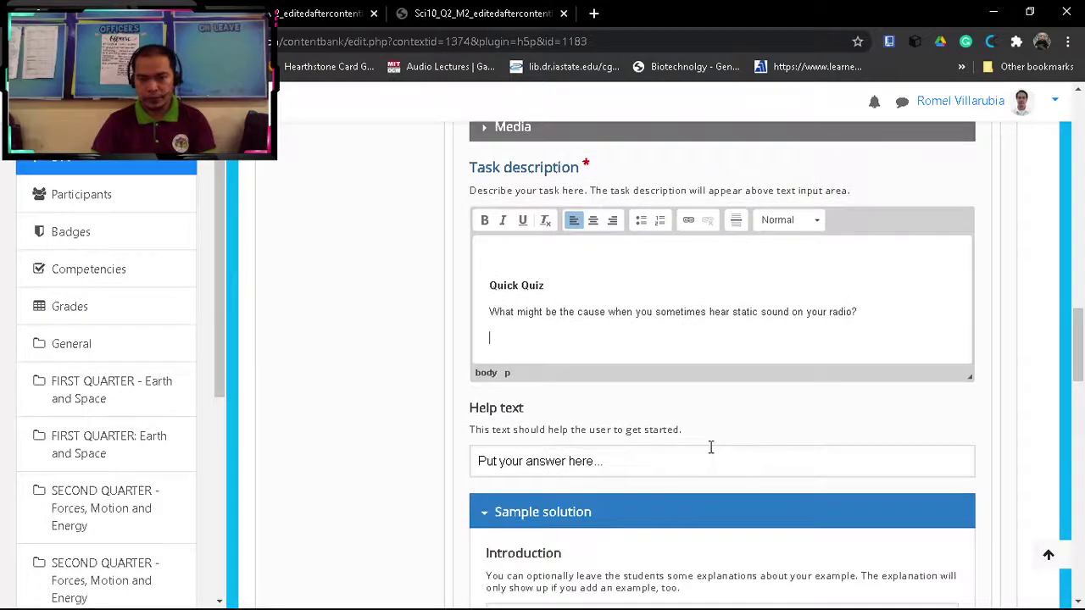
scroll(710, 449, down, 1)
scroll(630, 450, down, 3)
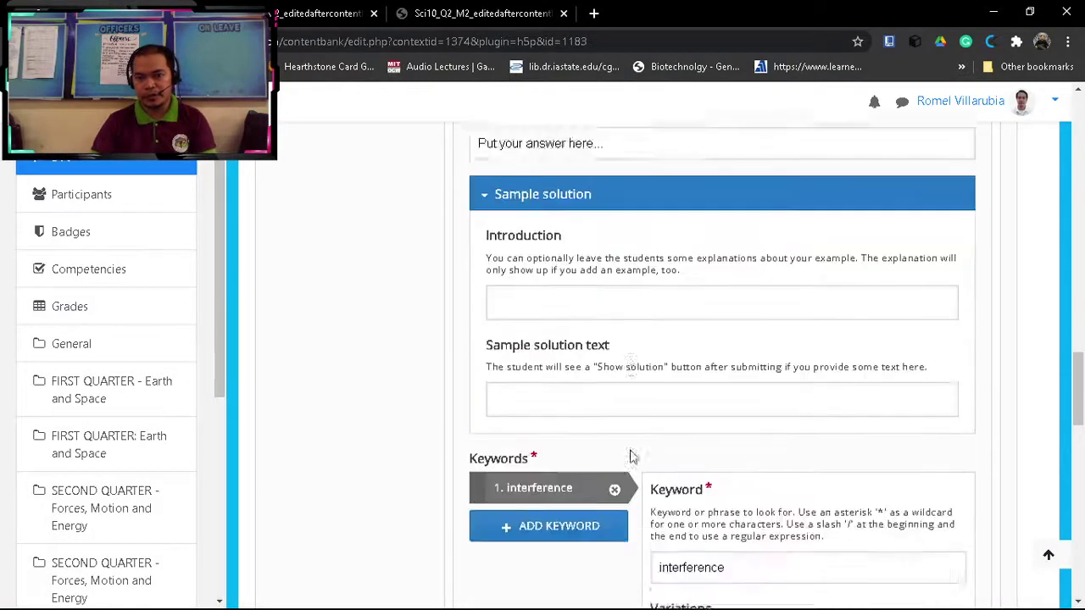
scroll(632, 456, down, 15)
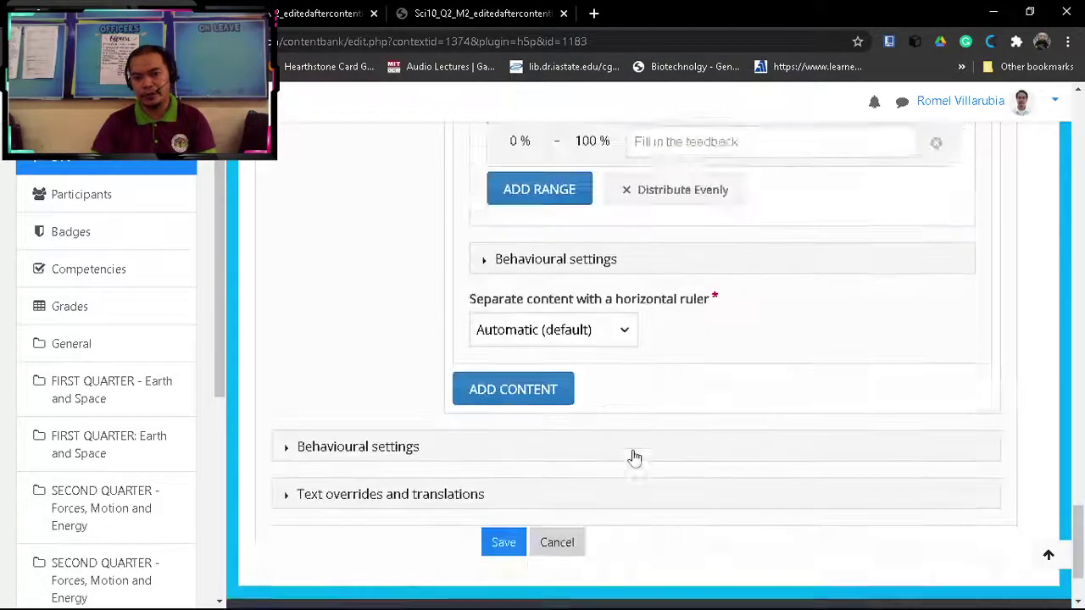
scroll(634, 458, down, 2)
click(505, 434)
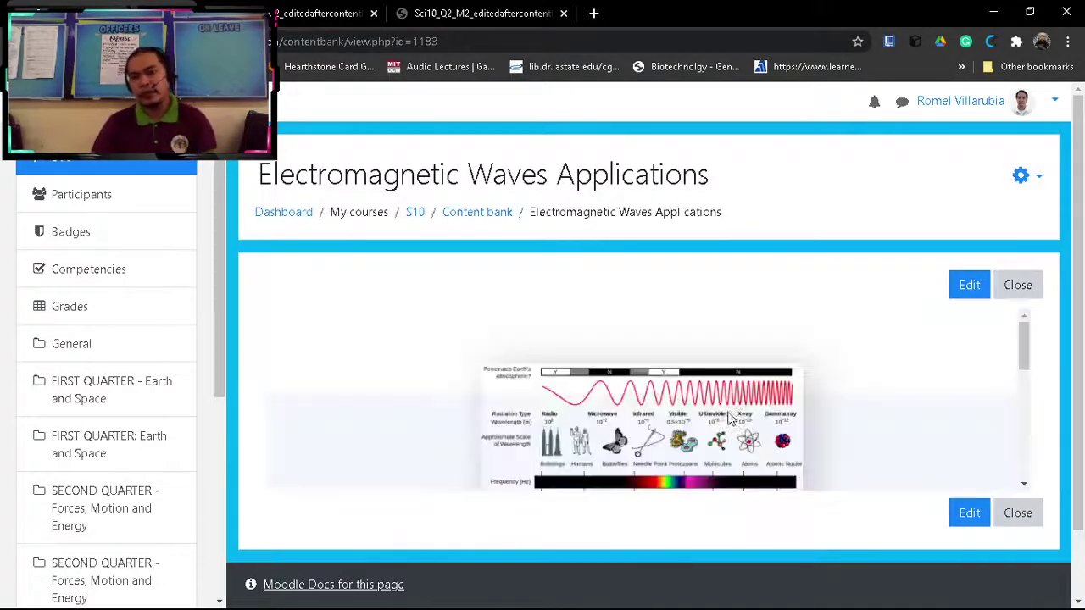
Step: Start reading the saved book and view its Let Us Study! page down to the Quick Quiz essay question
scroll(734, 411, down, 4)
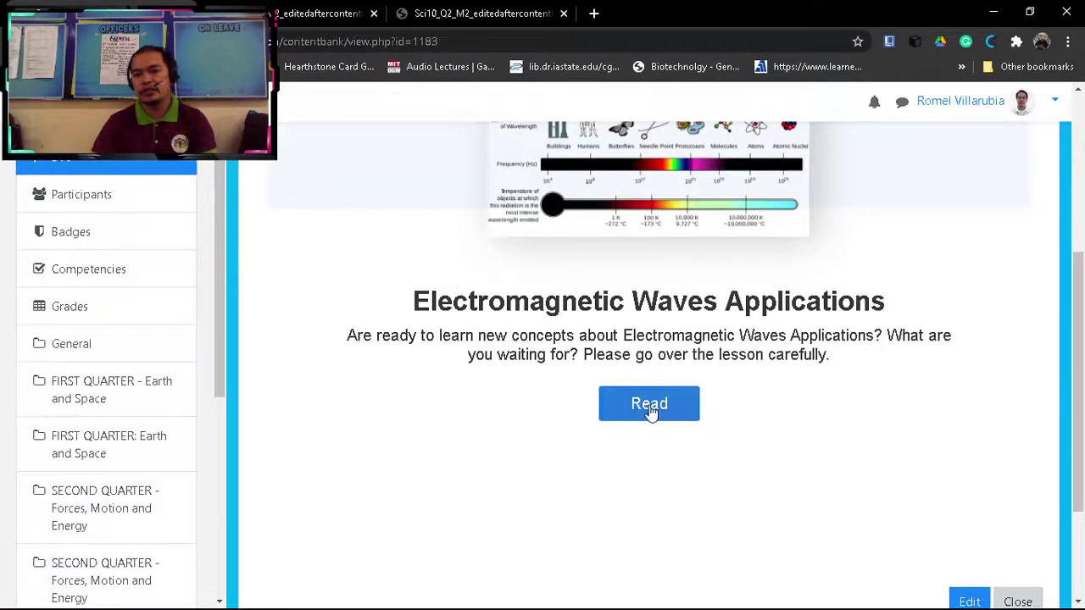
click(649, 405)
scroll(654, 407, down, 4)
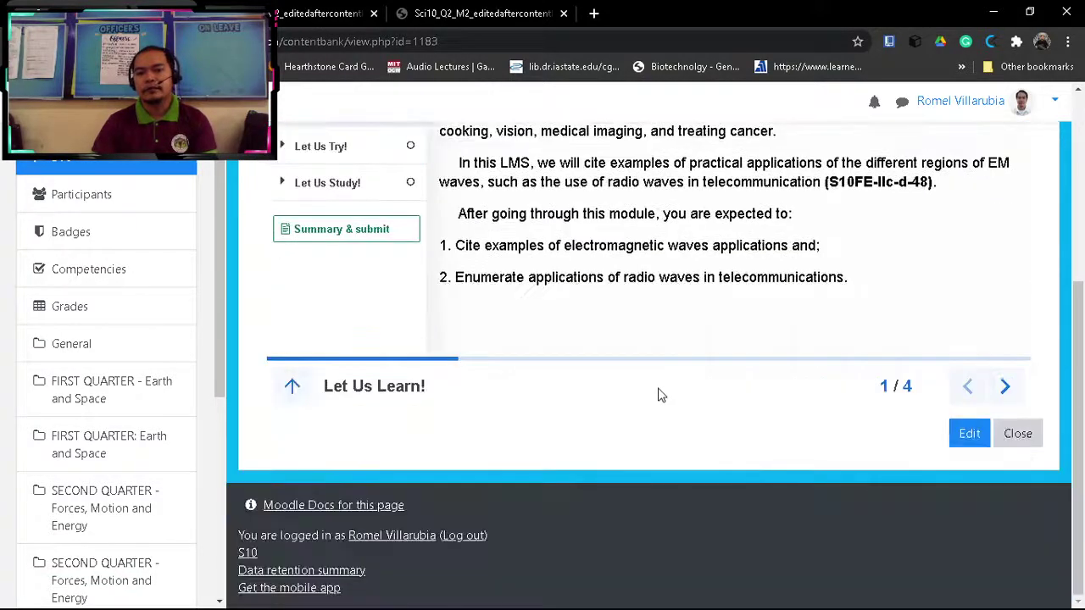
scroll(405, 385, up, 2)
click(335, 343)
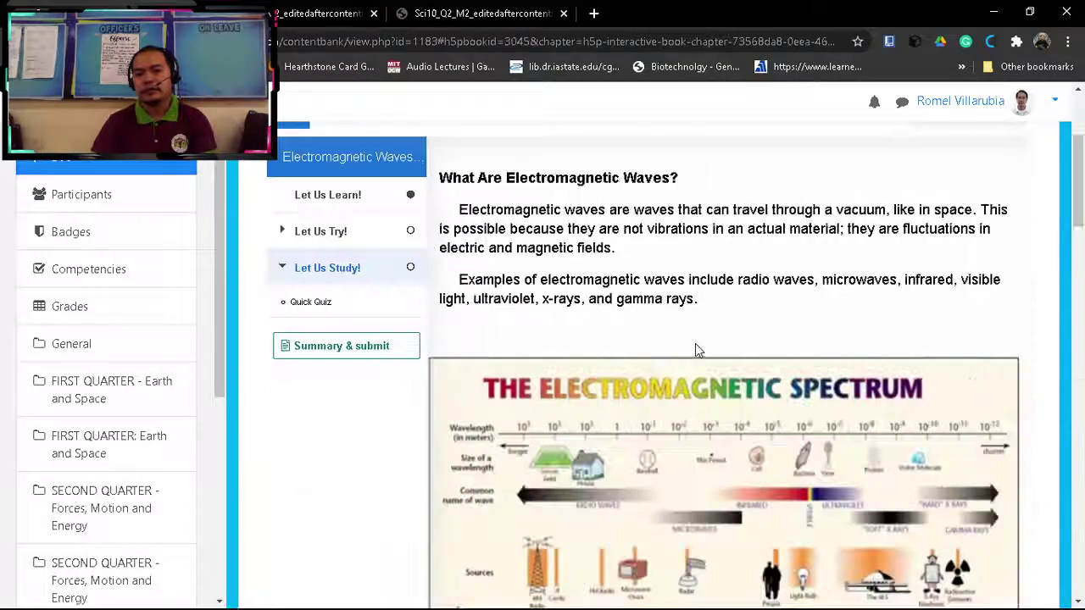
scroll(697, 351, down, 3)
scroll(703, 343, down, 15)
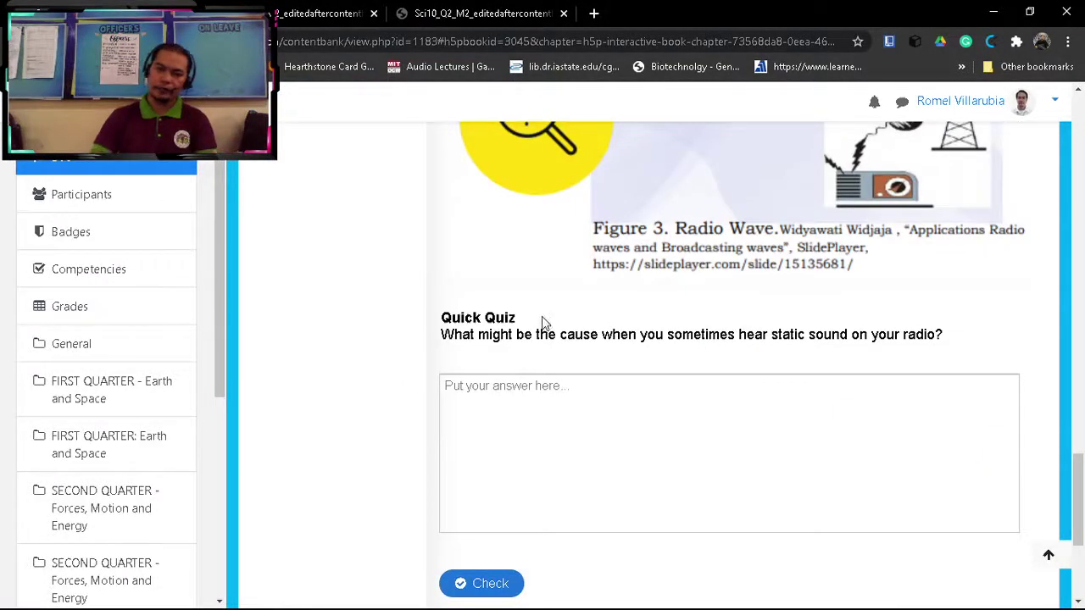
Step: Answer the Quick Quiz essay question with the nonsense text "asdfsagsdfhdhj" and check the answer
click(535, 404)
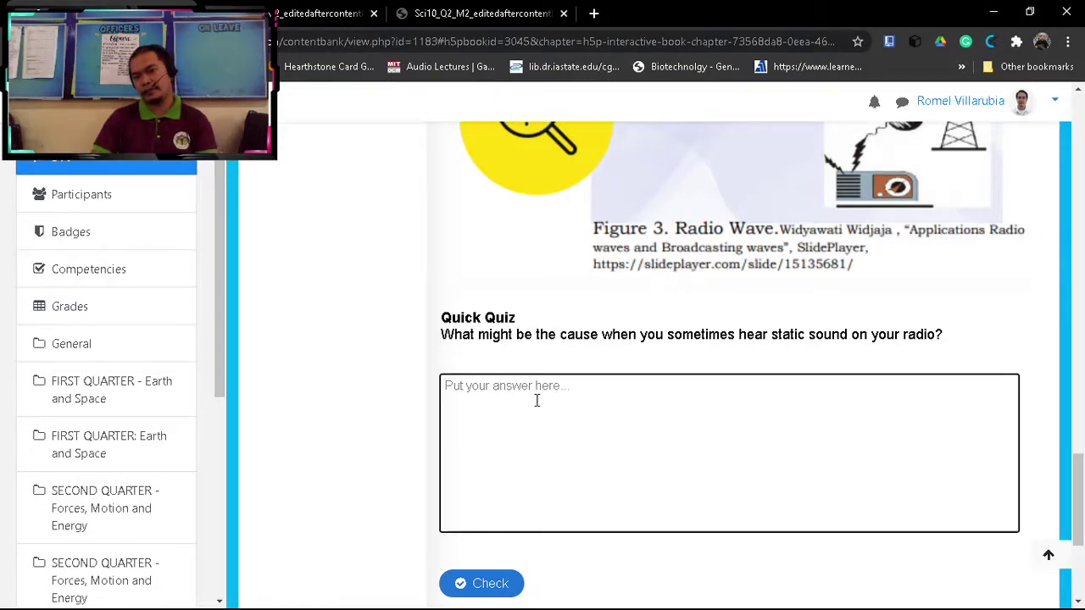
text(asdfsagsdfhdhj)
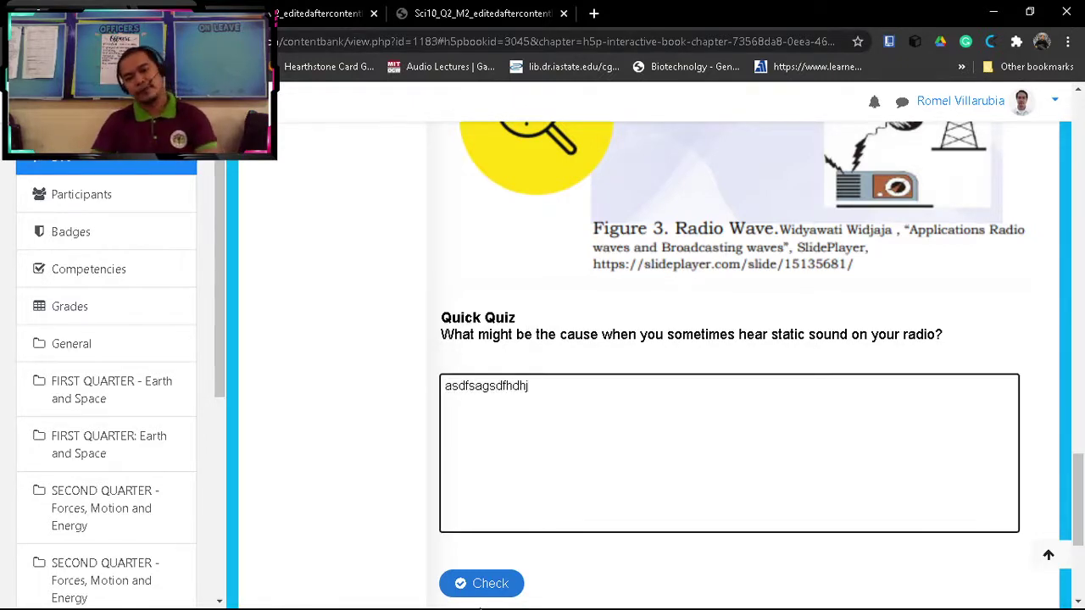
click(495, 601)
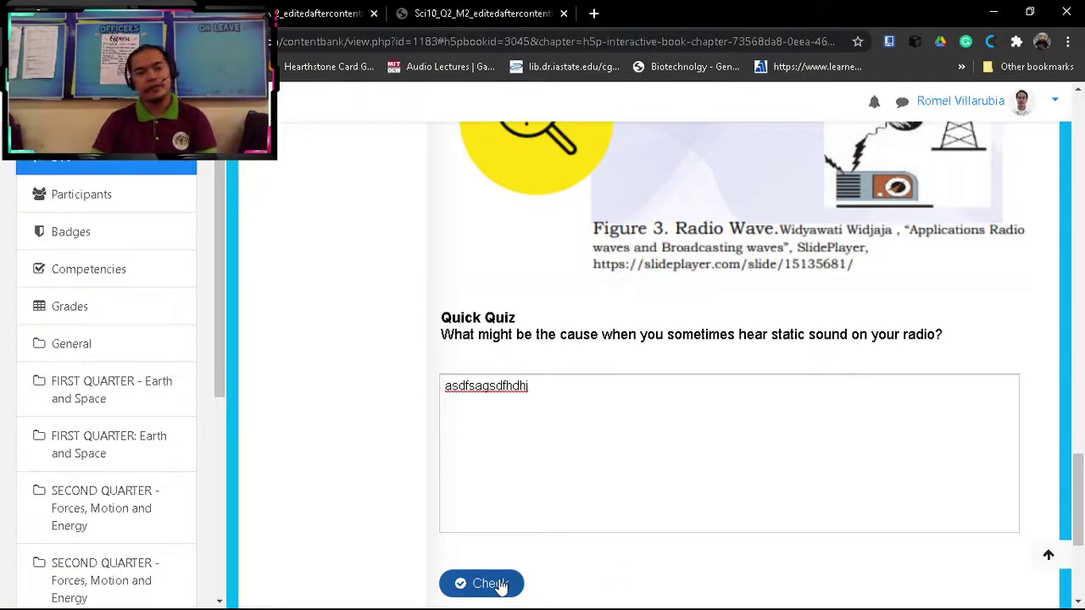
click(501, 583)
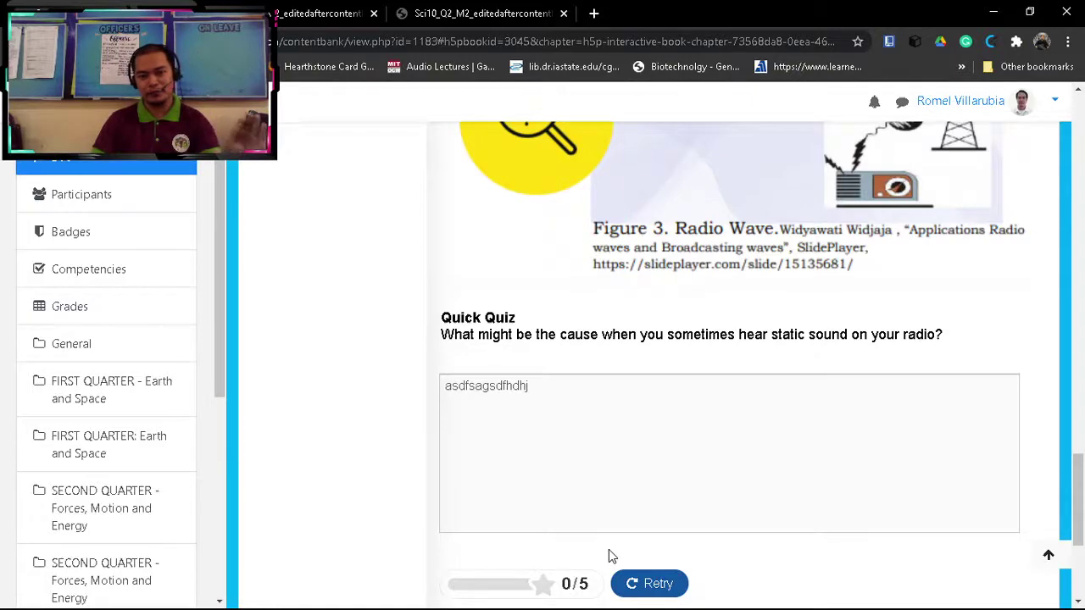
Step: Look at the answer key in the Sci10_Q2_M2 module PDF and return to the book preview
click(283, 18)
click(398, 19)
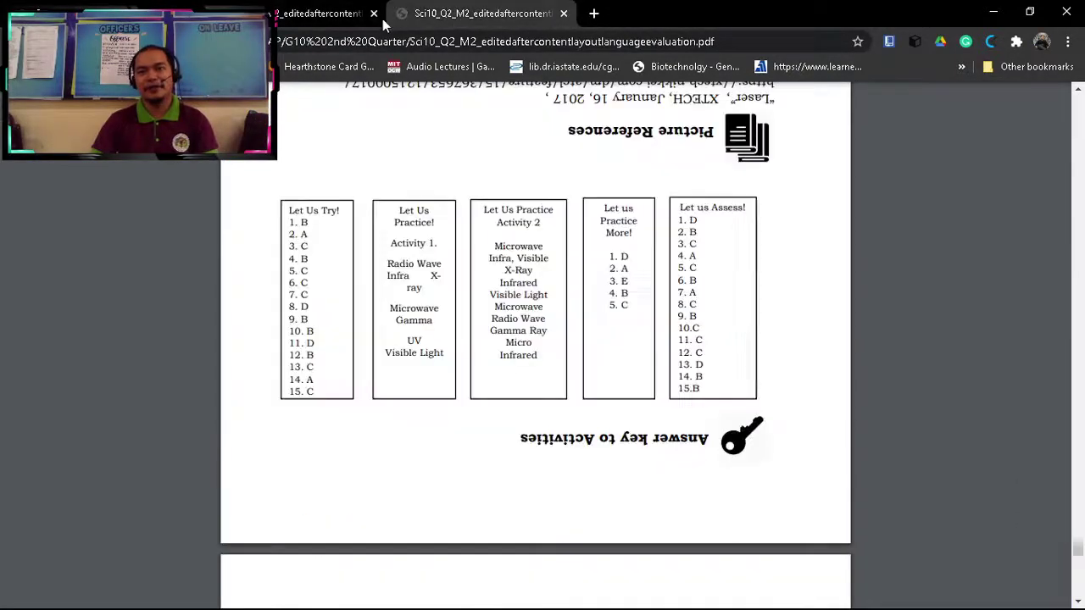
click(170, 14)
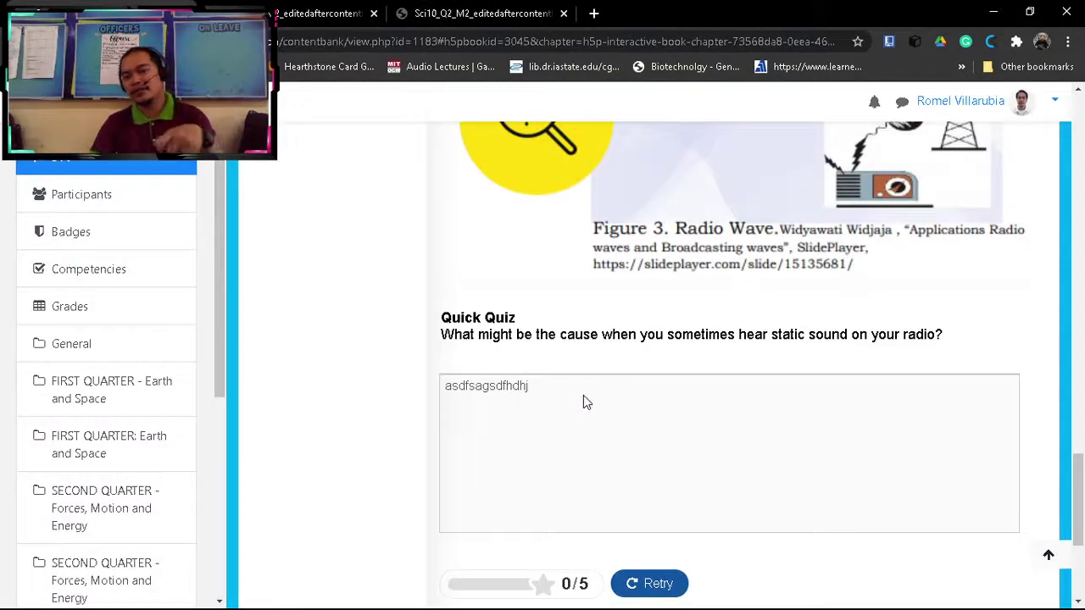